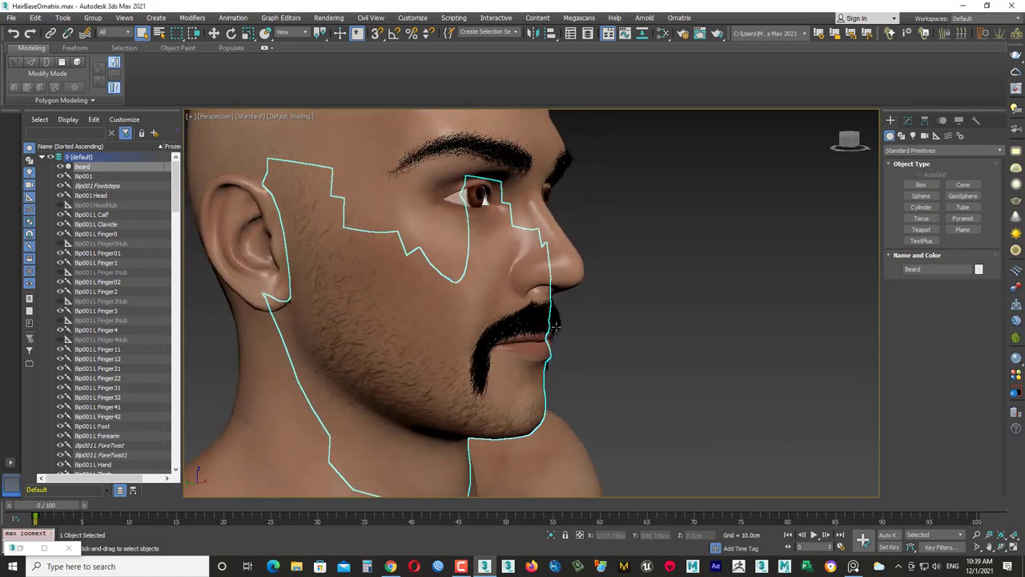
- Add an Ox Guides from Surface modifier to the beard mesh
click(908, 120)
click(946, 152)
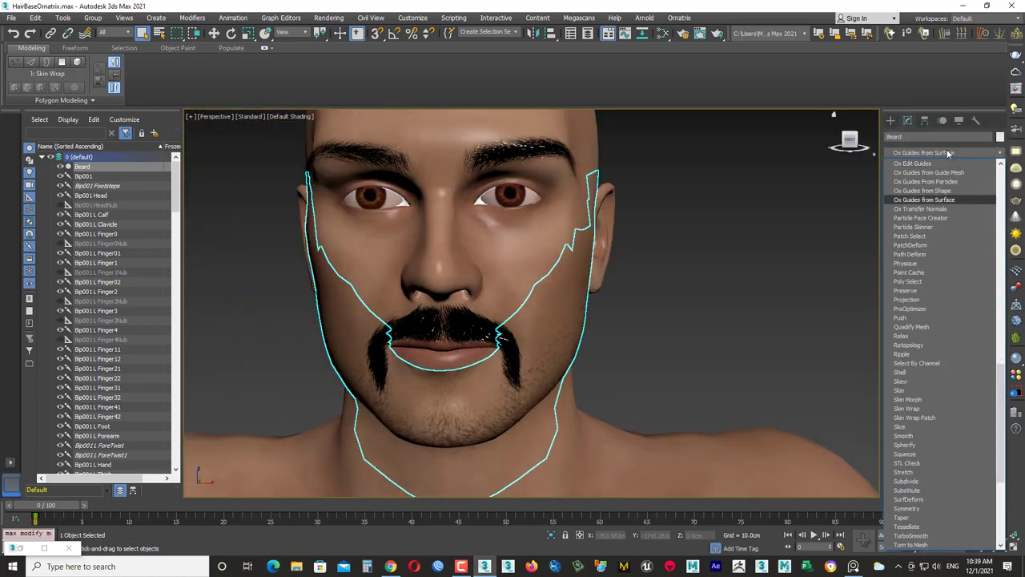
click(930, 199)
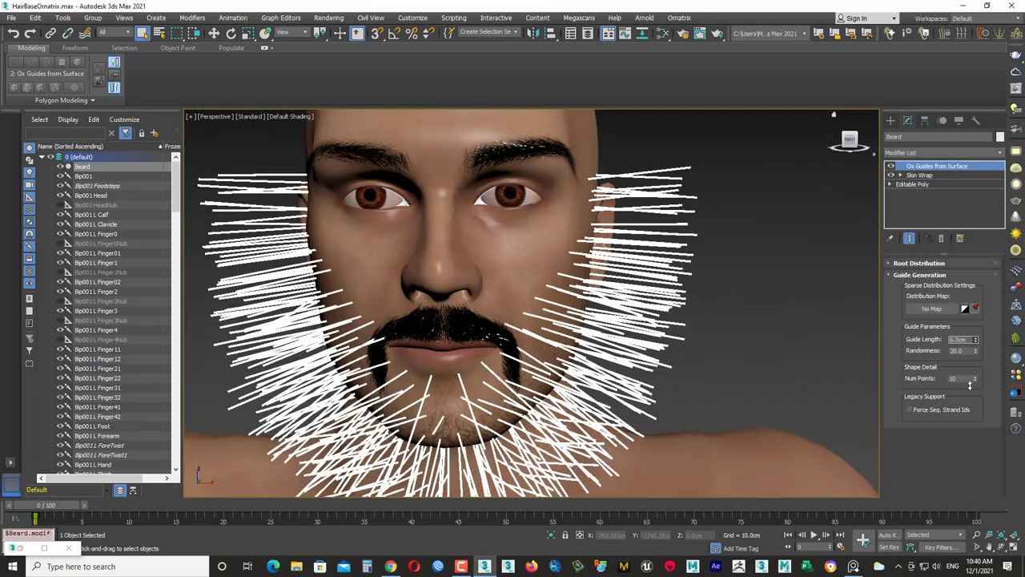
alt+middle_drag(521, 321, 449, 320)
- Insert an Unwrap UVW modifier directly above Skin Wrap and open its UV editor
click(919, 175)
click(943, 147)
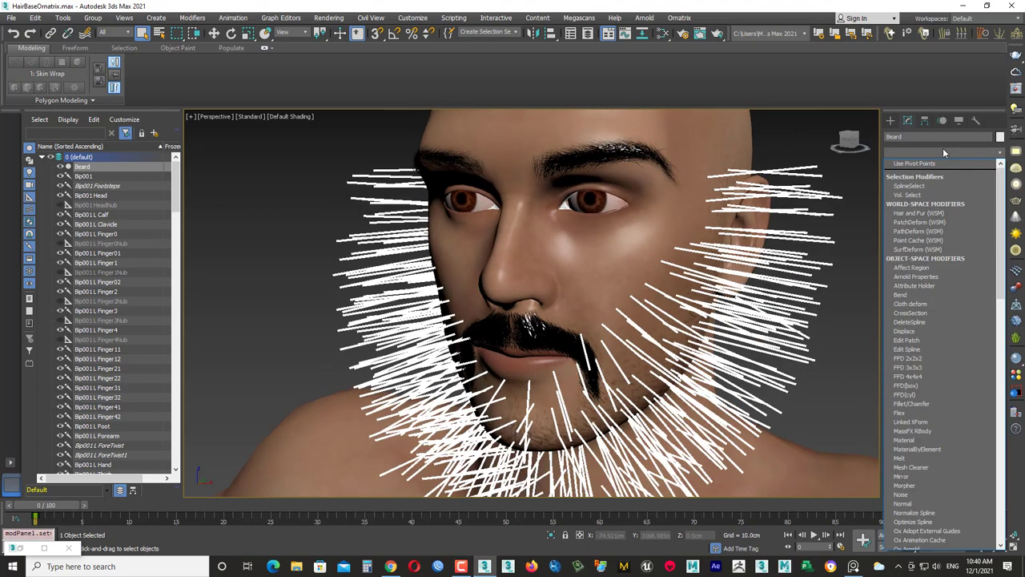
click(890, 422)
click(945, 152)
click(945, 158)
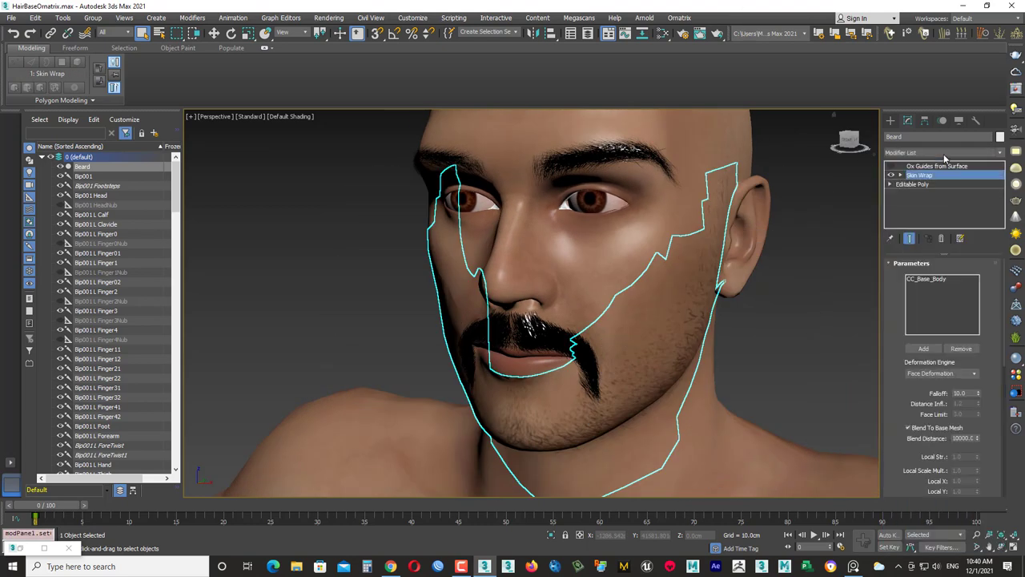
drag(942, 174, 937, 194)
click(945, 486)
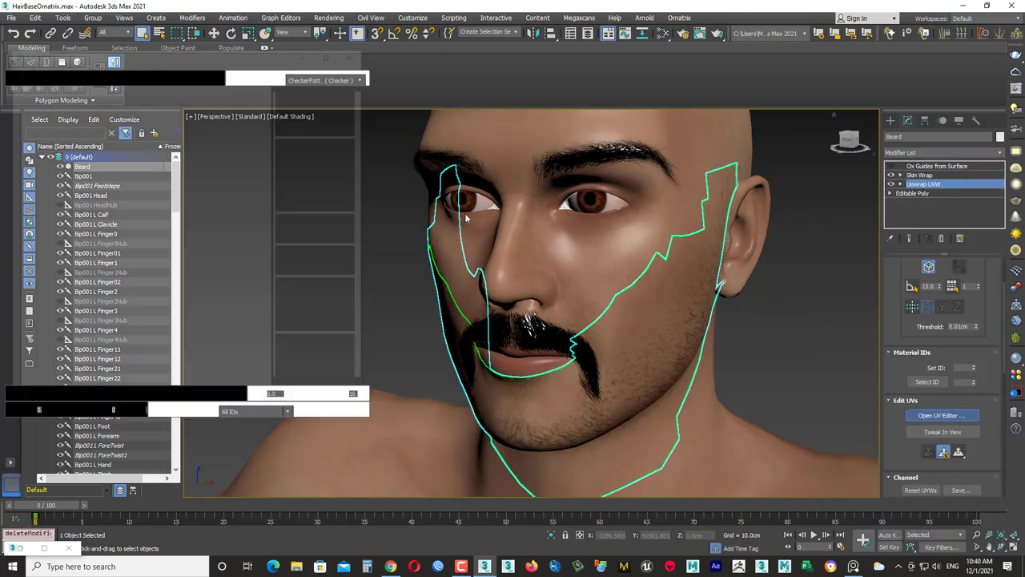
- Deselect all faces and render the UVW template at 3000×3000, saving it as a JPEG
click(423, 255)
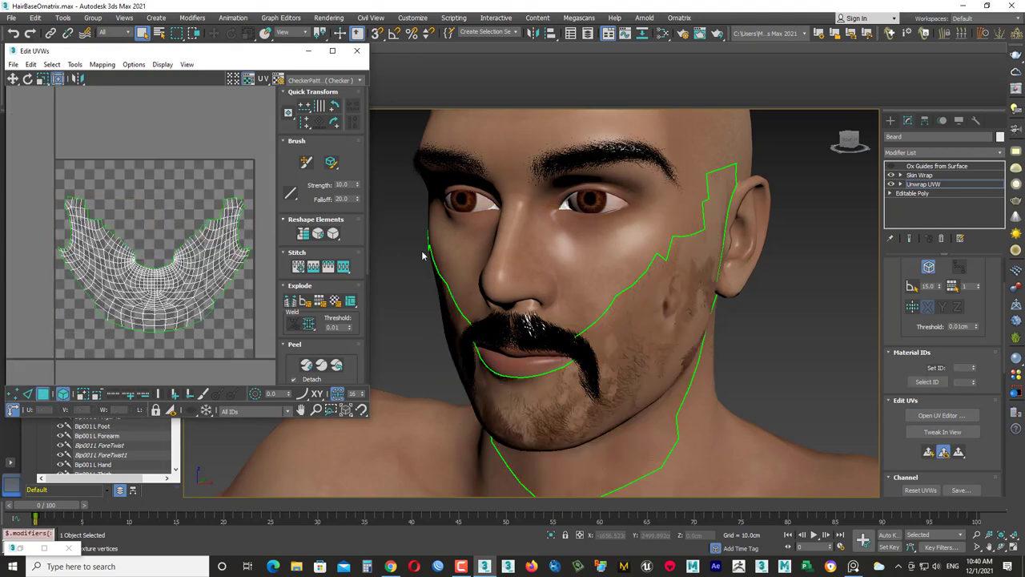
click(73, 64)
click(39, 129)
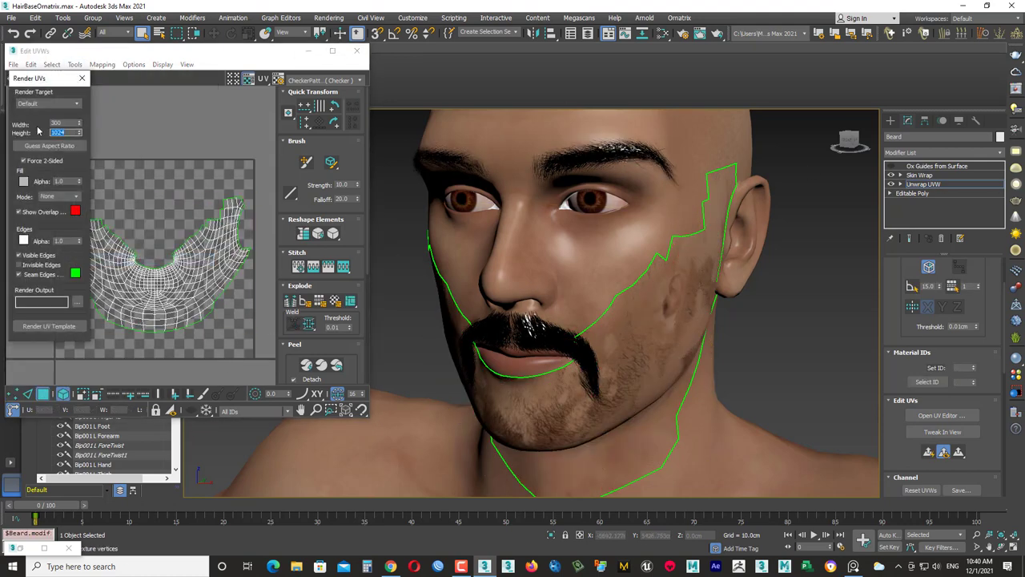
text(3000)
click(65, 328)
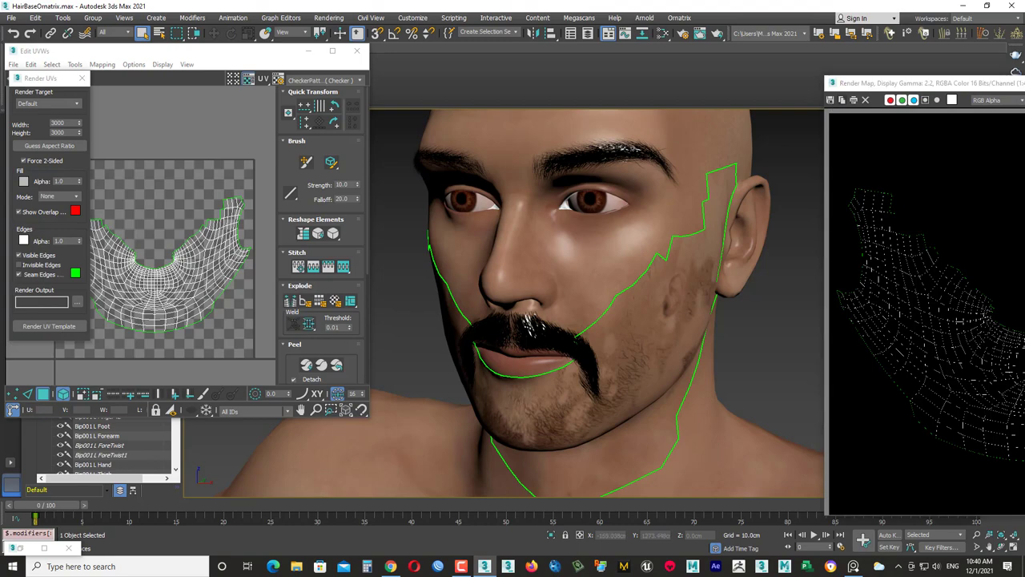
click(829, 99)
click(879, 380)
click(488, 345)
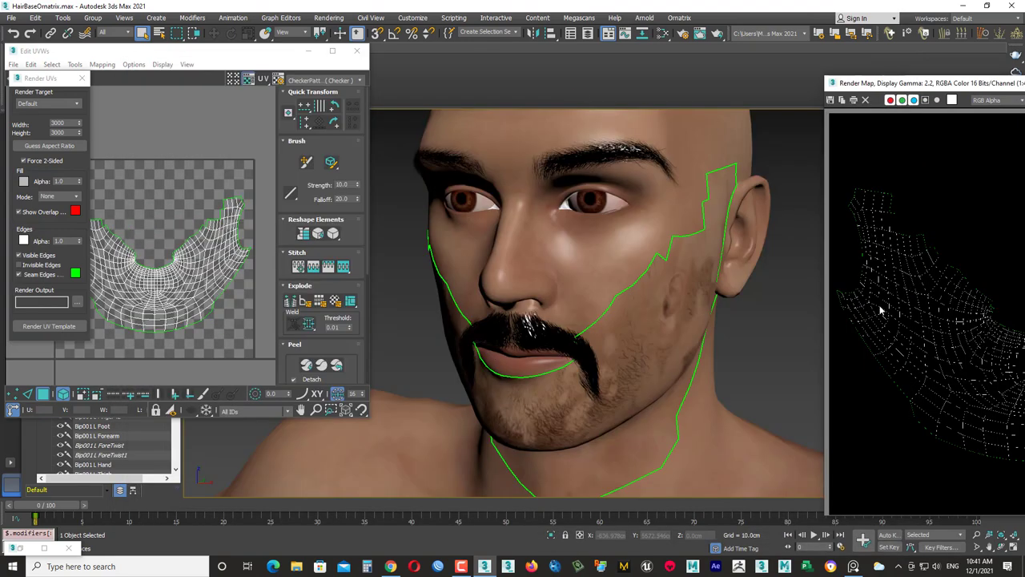
- In Photoshop's Open dialog, create a Beard folder and paste BeardUV.jpg into it
click(12, 566)
click(853, 566)
click(11, 7)
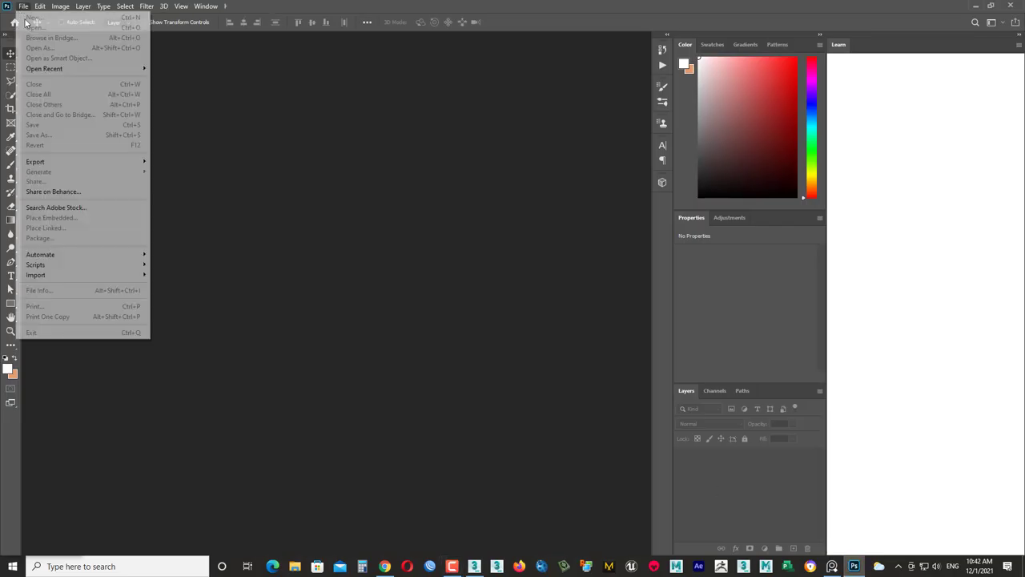
click(36, 36)
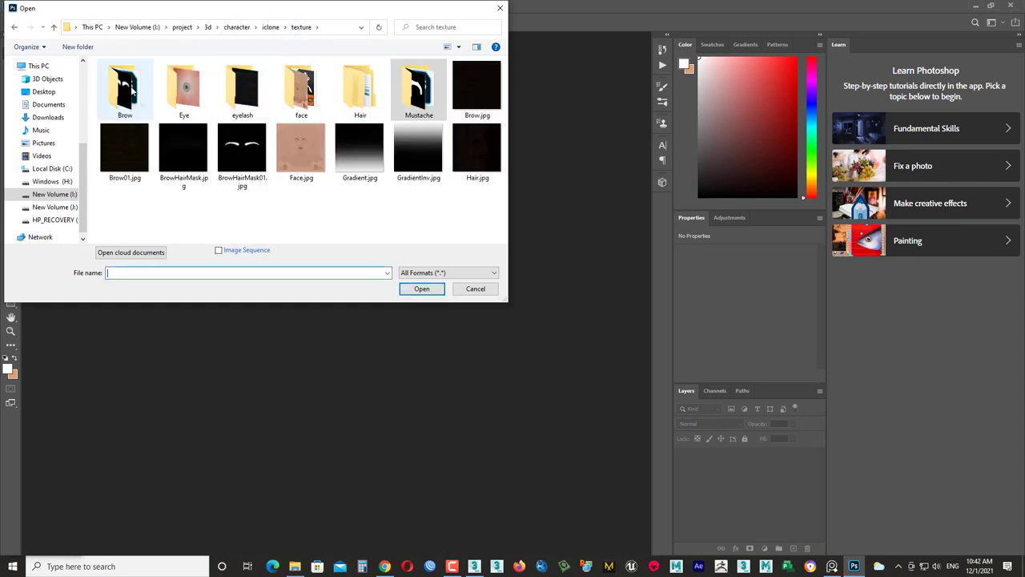
right_click(271, 205)
click(382, 305)
text(Beard)
double_click(467, 88)
right_click(218, 150)
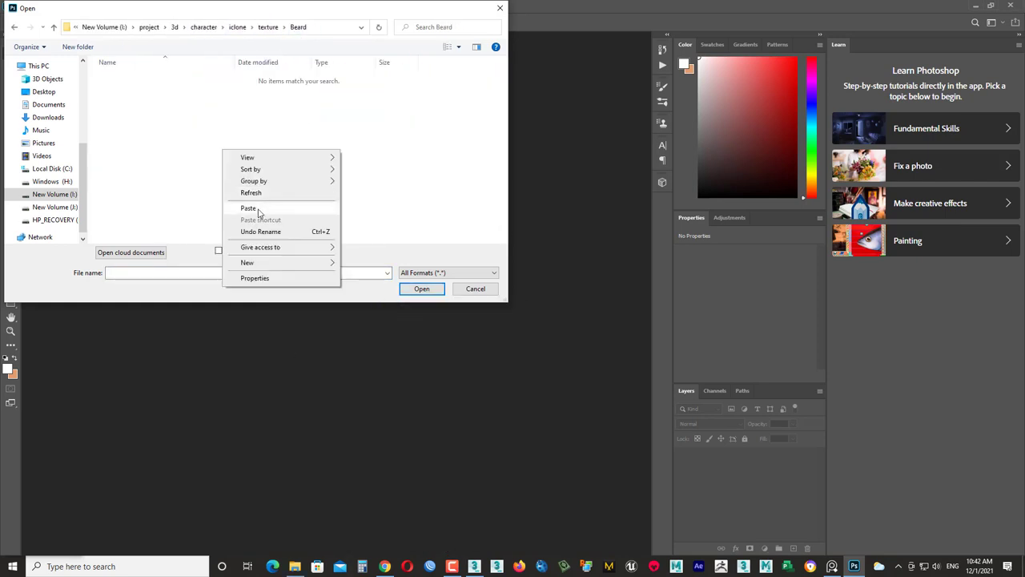
click(240, 206)
- Open BeardUV.jpg in Photoshop and pick the Pen tool
click(126, 73)
click(423, 289)
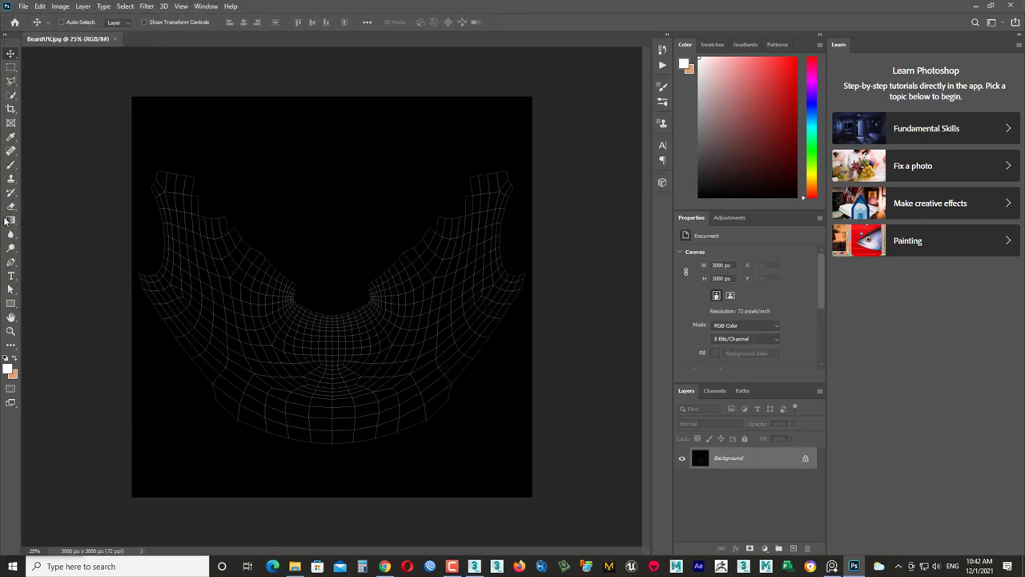
click(11, 262)
- Zoom to 100% and start the Pen outline along the mouth opening and left chin
key(ctrl+plus)
key(ctrl+plus)
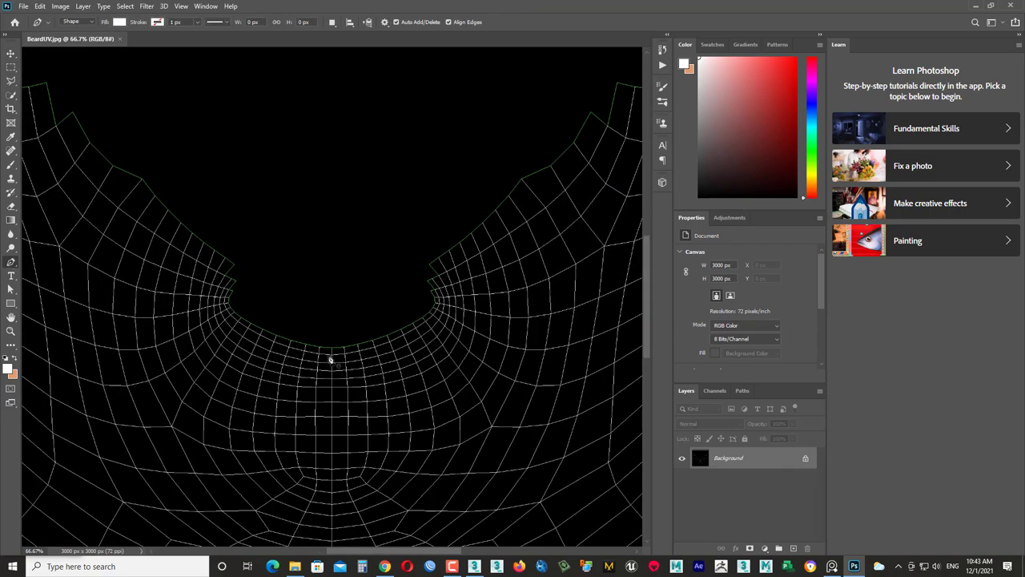
key(ctrl+plus)
click(332, 282)
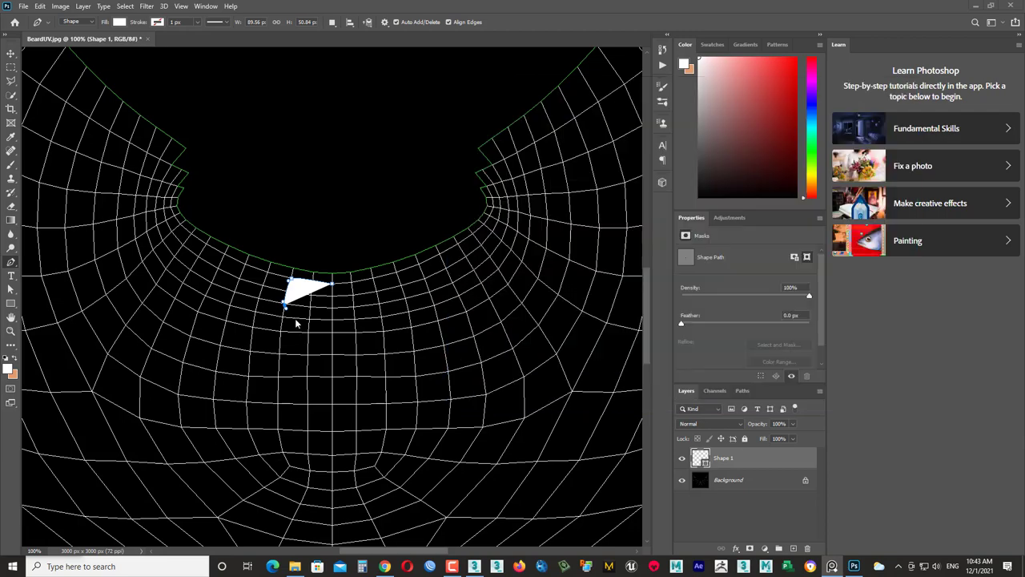
drag(255, 365, 257, 368)
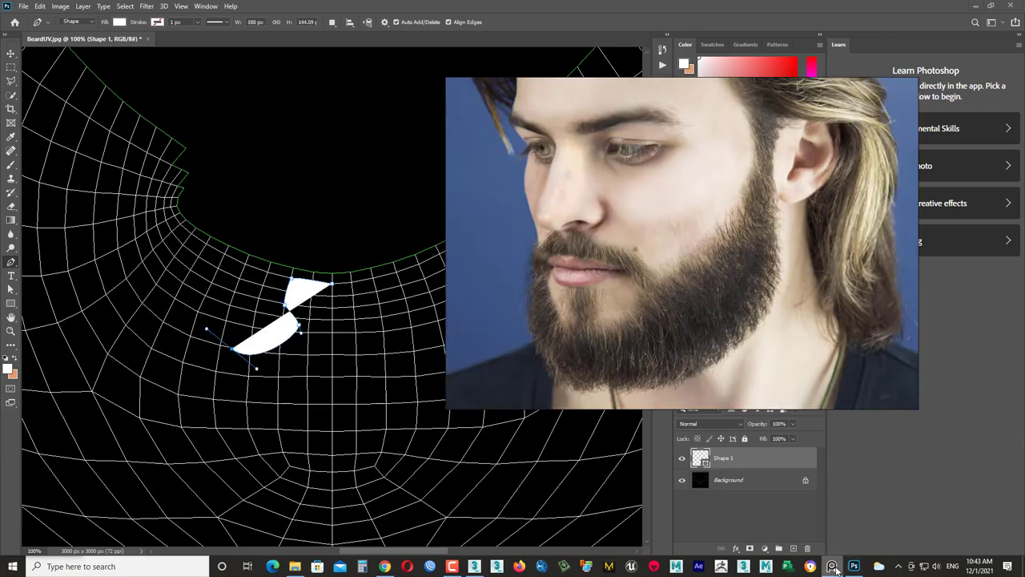
click(175, 224)
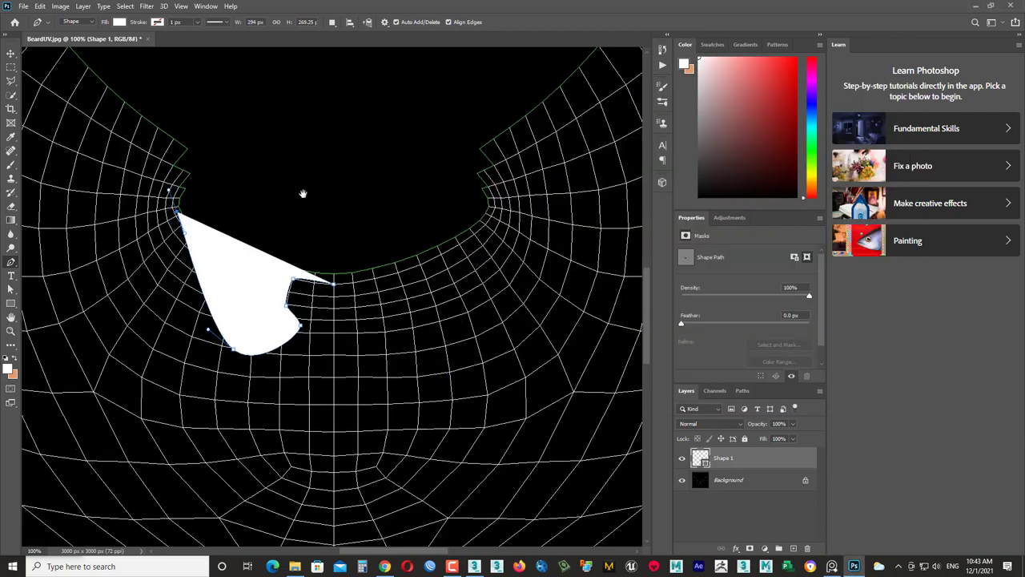
alt+scroll(304, 130, up, 2)
alt+scroll(285, 153, up, 1)
click(191, 152)
- Continue the outline down the left edge and along the bottom, closing it at the centre line
scroll(246, 201, up, 3)
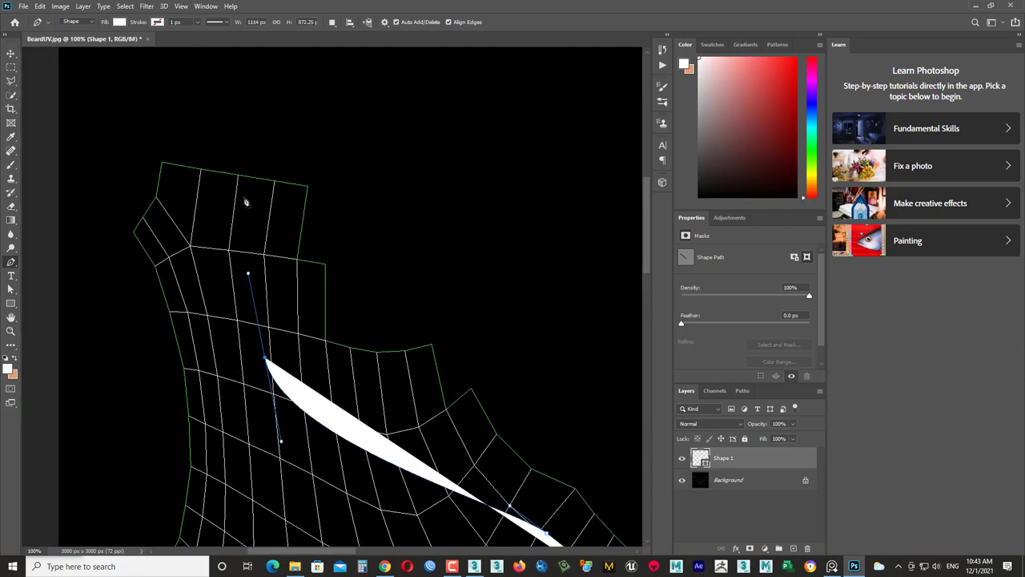
ctrl+scroll(245, 201, left, 2)
ctrl+scroll(245, 204, left, 2)
scroll(245, 203, down, 3)
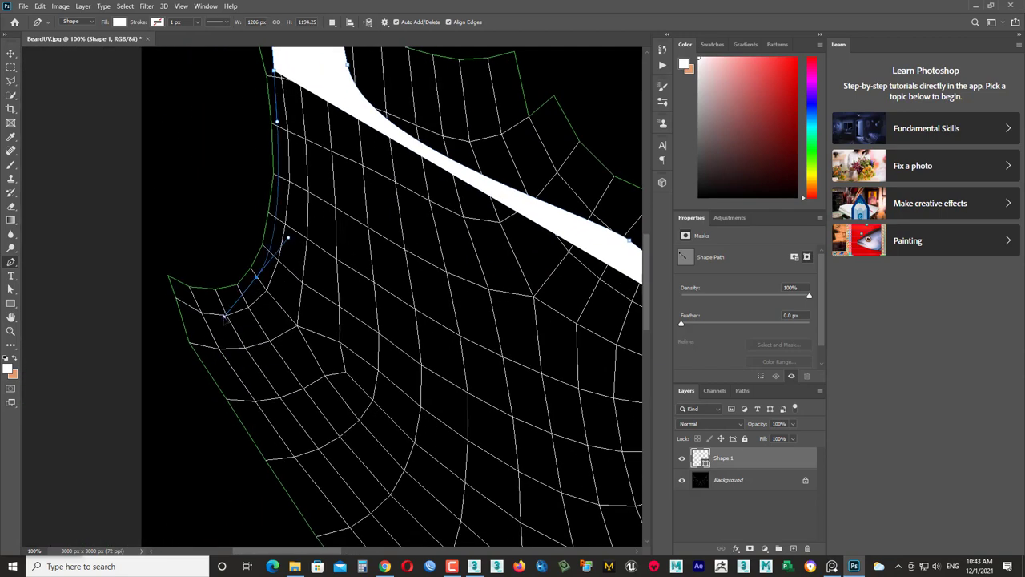
click(272, 308)
scroll(377, 383, down, 3)
scroll(381, 386, down, 2)
ctrl+scroll(361, 433, right, 4)
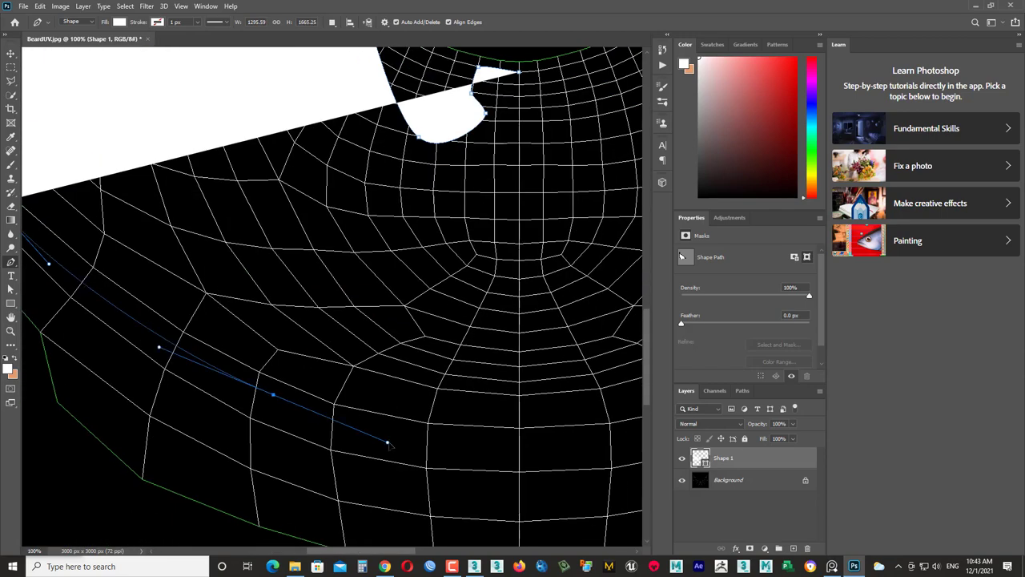
click(522, 448)
click(519, 72)
scroll(478, 284, down, 3)
scroll(416, 289, up, 1)
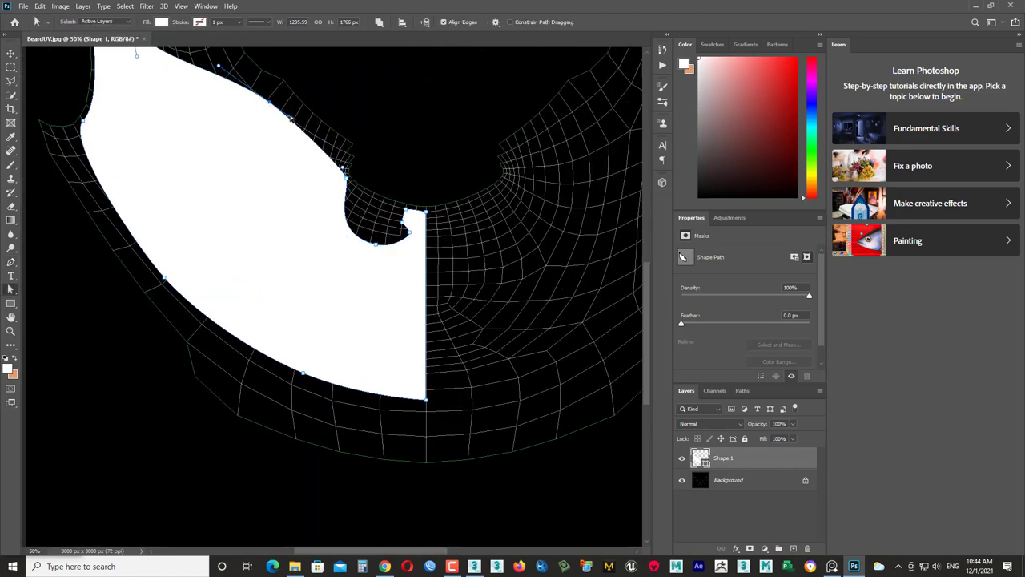
scroll(206, 98, up, 4)
scroll(408, 320, down, 1)
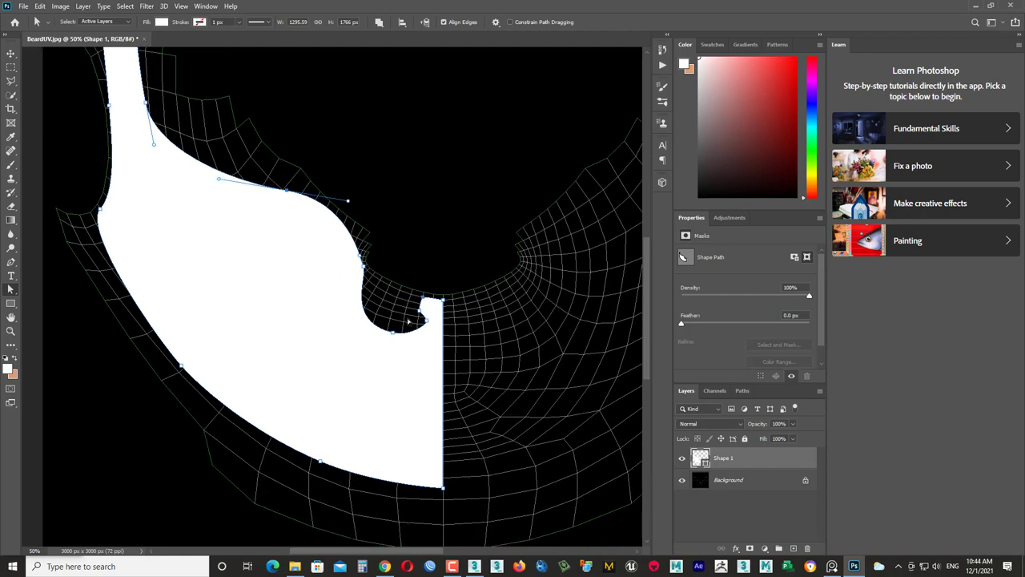
scroll(425, 315, up, 4)
scroll(417, 324, down, 1)
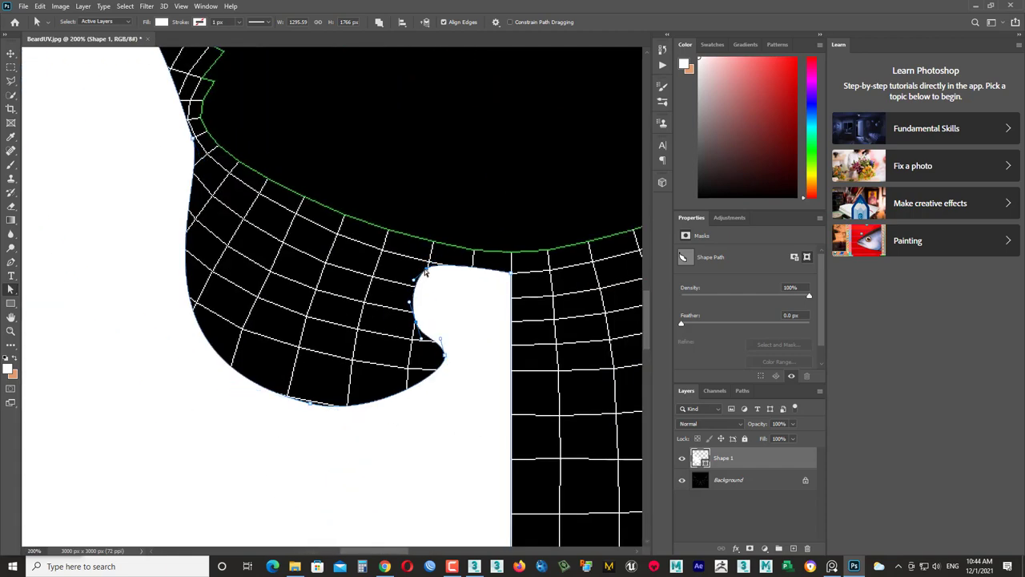
scroll(438, 308, down, 3)
scroll(479, 444, down, 2)
- Add a new layer filled with black beneath the white shape
key(ctrl+shift+alt+n)
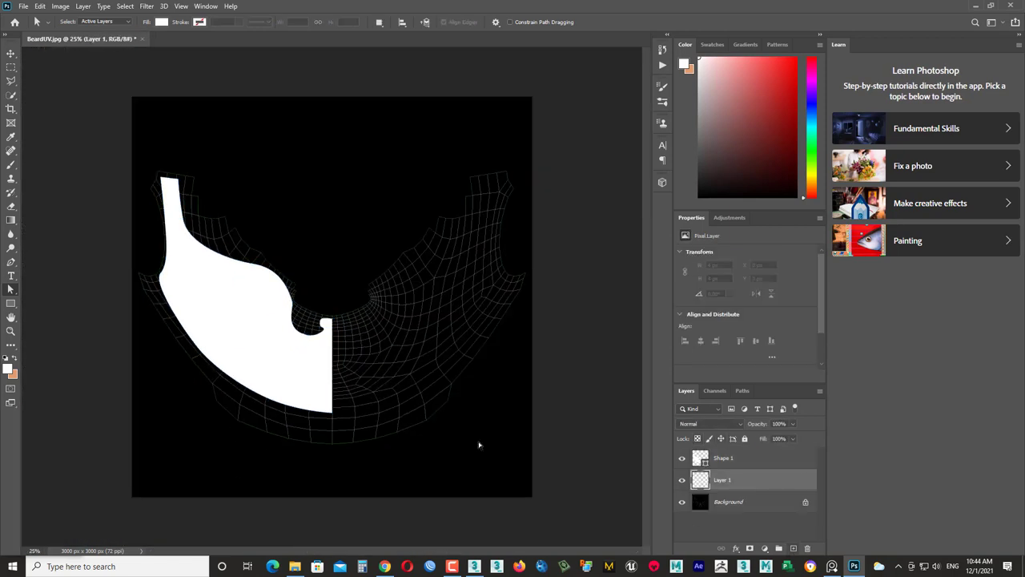
key(alt+BackSpace)
key(ctrl+i)
- Save the half-beard mask as a separate JPEG
key(ctrl+shift+s)
text(GuidDistribus)
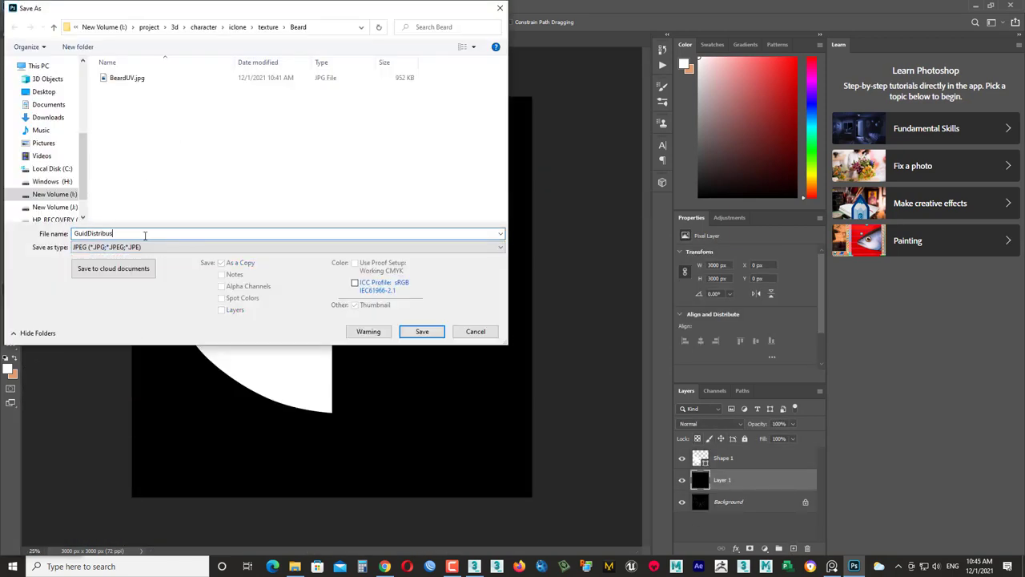
key(Return)
click(571, 140)
- Back in 3ds Max, close the UV template and editor and collapse the unwrap into the mesh
click(474, 567)
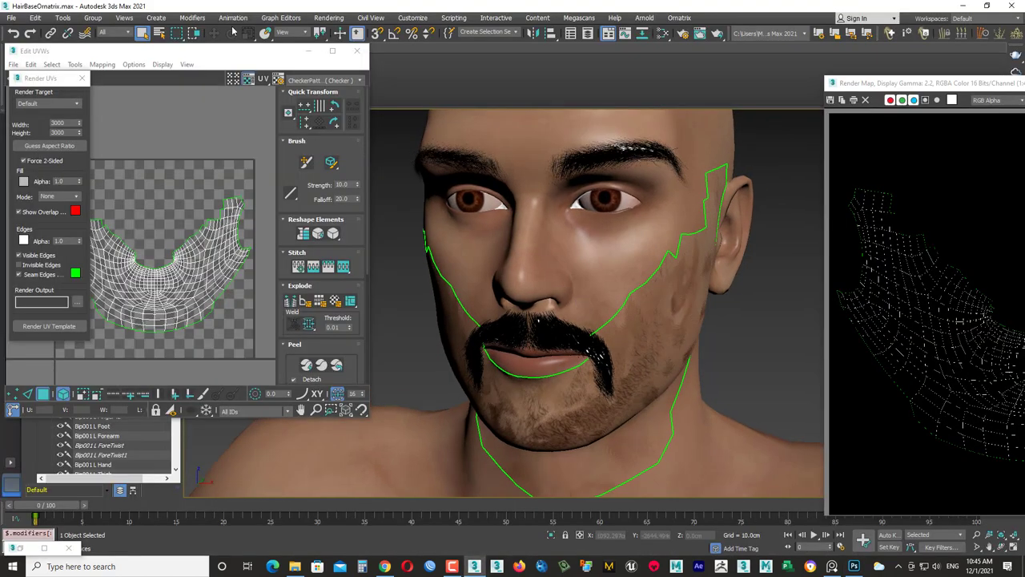
click(1019, 83)
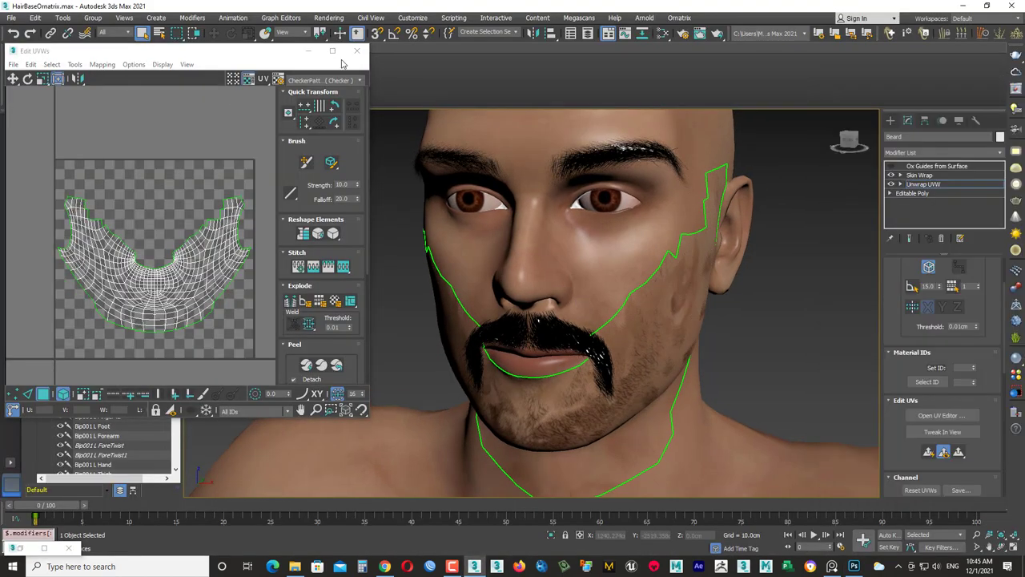
click(357, 51)
right_click(921, 183)
click(913, 279)
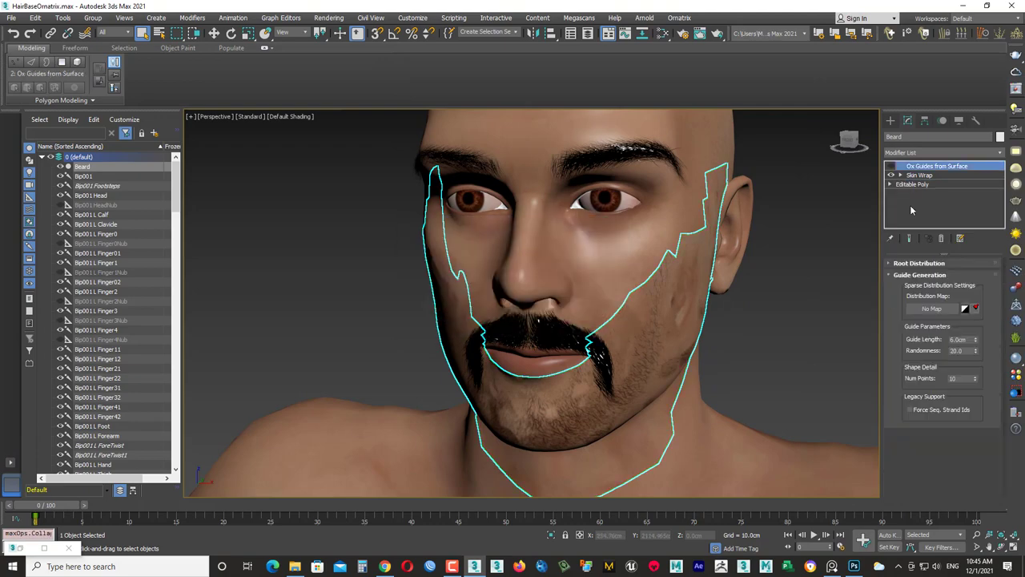
- Load the beard mask bitmap from Characters > Beard as the guides' Distribution Map
click(913, 184)
click(937, 166)
click(663, 33)
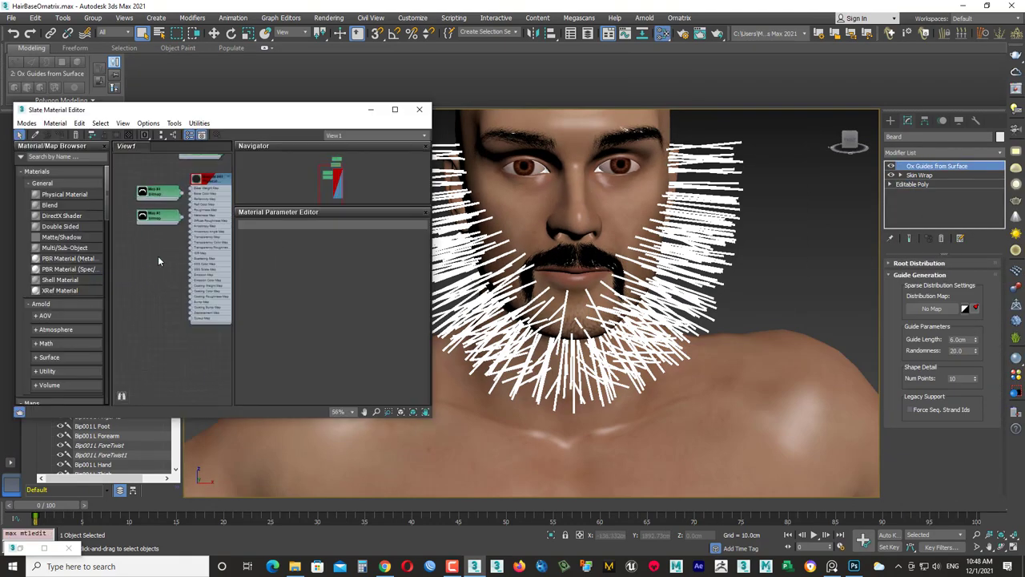
click(932, 308)
double_click(435, 340)
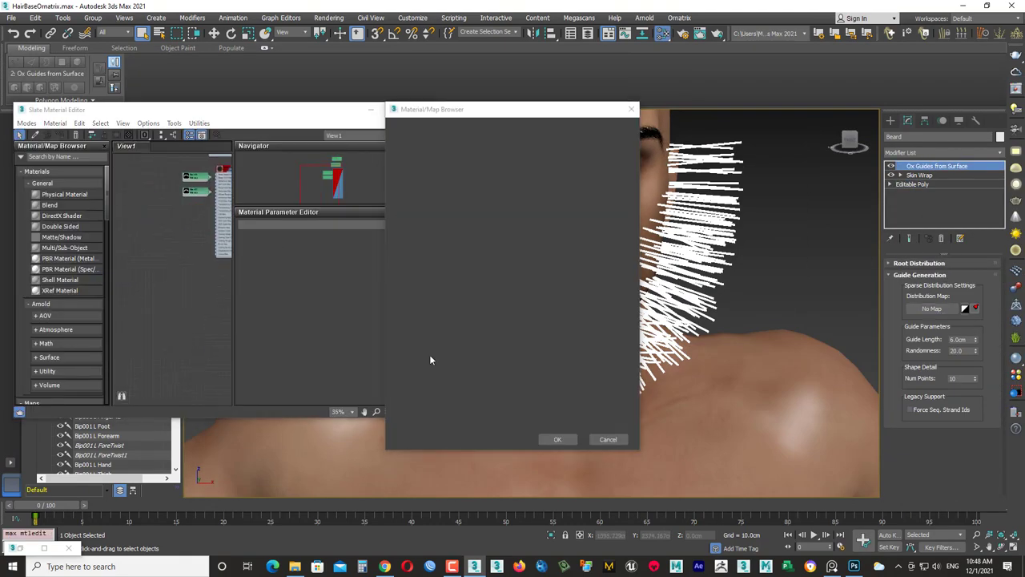
double_click(91, 114)
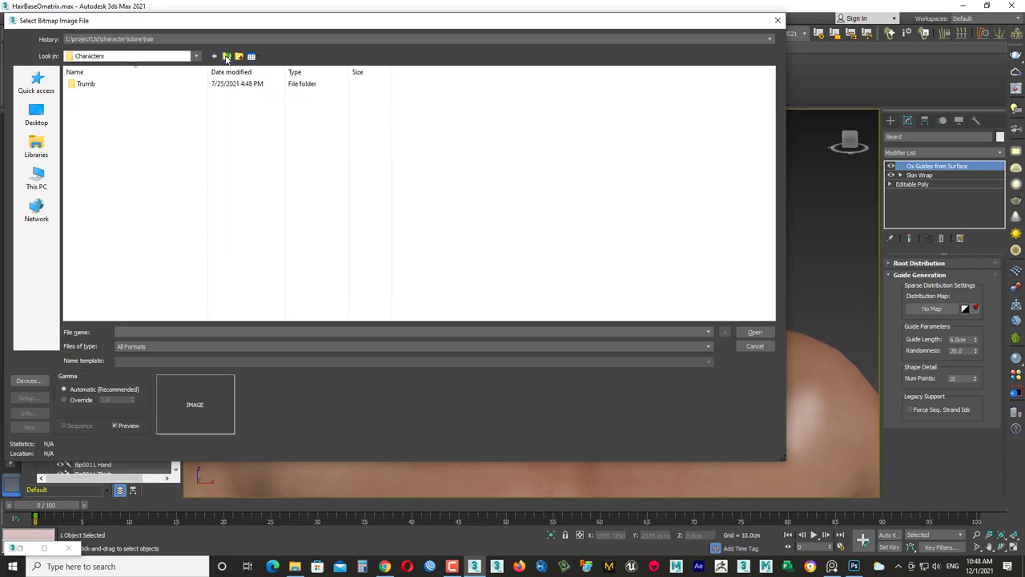
double_click(80, 83)
double_click(262, 100)
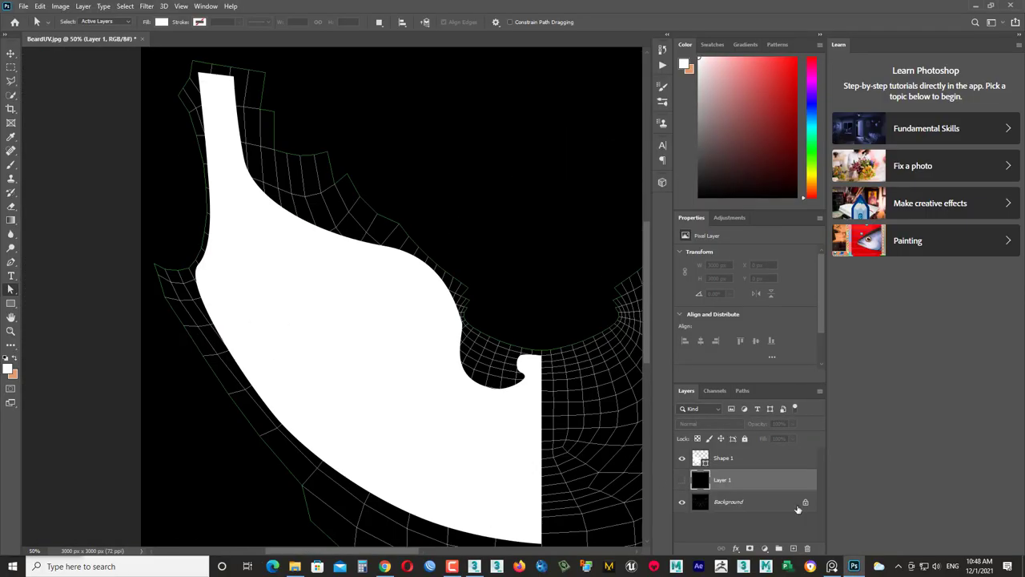
click(475, 567)
- Place an enlarged bearded reference photo beside the head, then activate Photoshop's Shape 1 layer
click(832, 566)
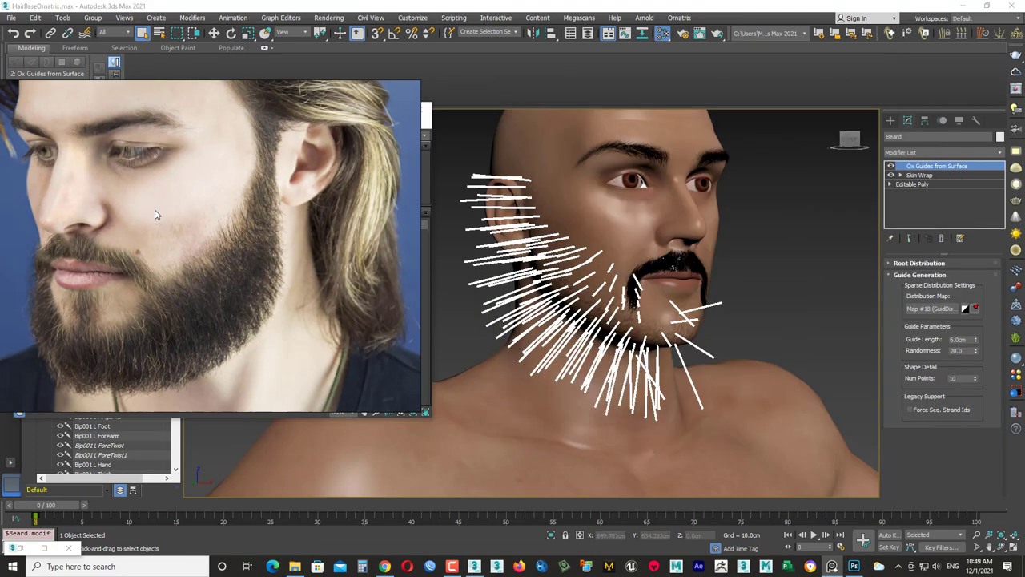
drag(689, 241, 256, 211)
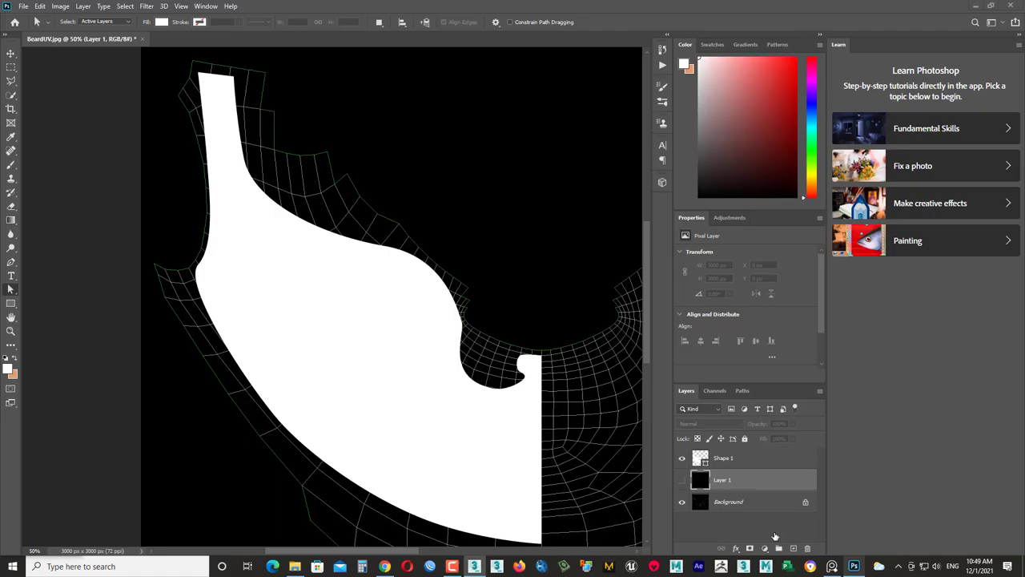
key(alt+bracketright)
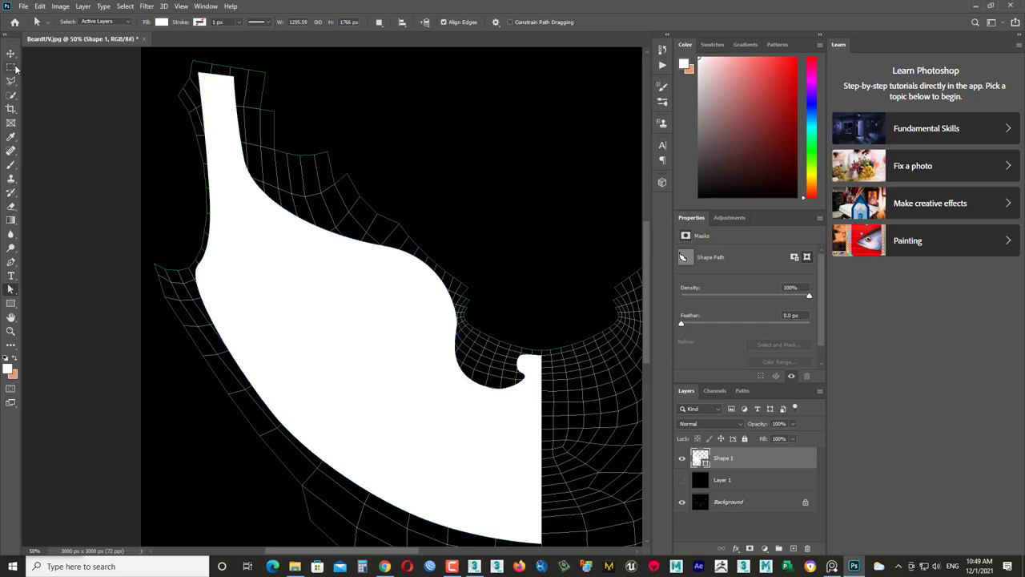
- Duplicate the half-beard shape, flip it horizontally and move it to the right side
key(ctrl+j)
key(ctrl+t)
right_click(469, 344)
click(492, 522)
drag(491, 401, 606, 414)
alt+scroll(347, 382, up, 3)
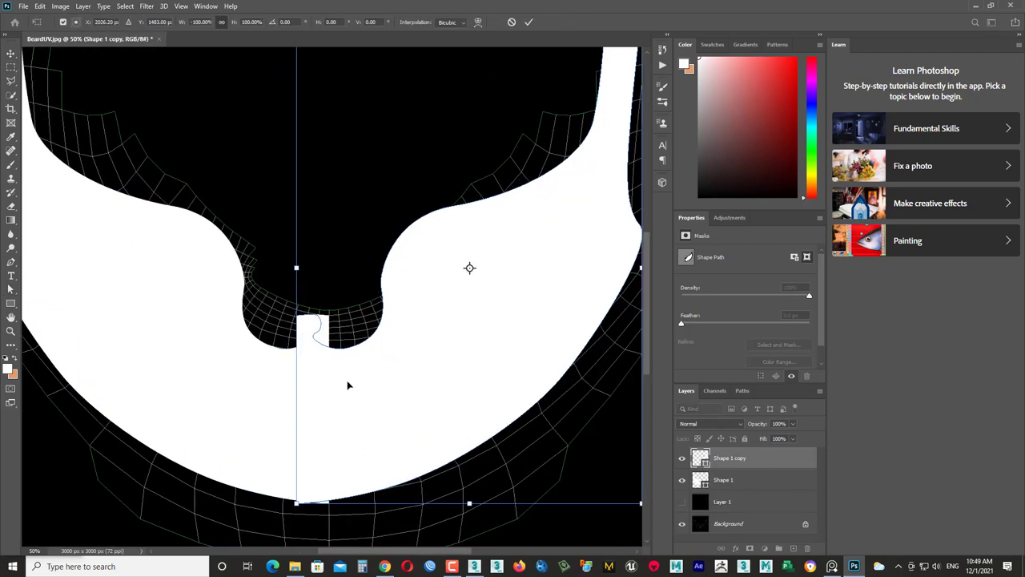
key(Return)
key(ctrl+minus)
key(ctrl+minus)
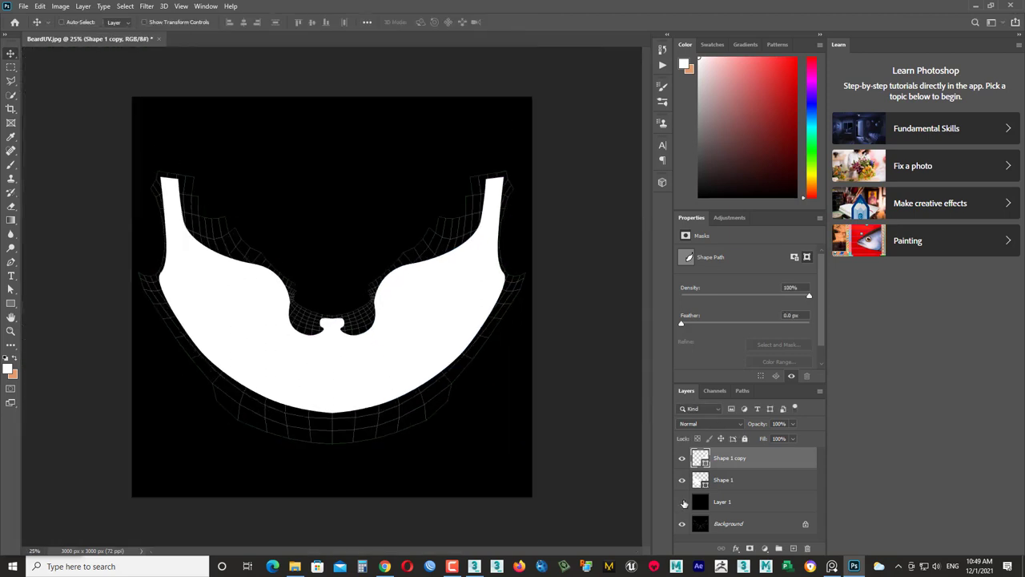
- Save the full symmetric beard mask as a JPEG
key(ctrl+shift+s)
key(Return)
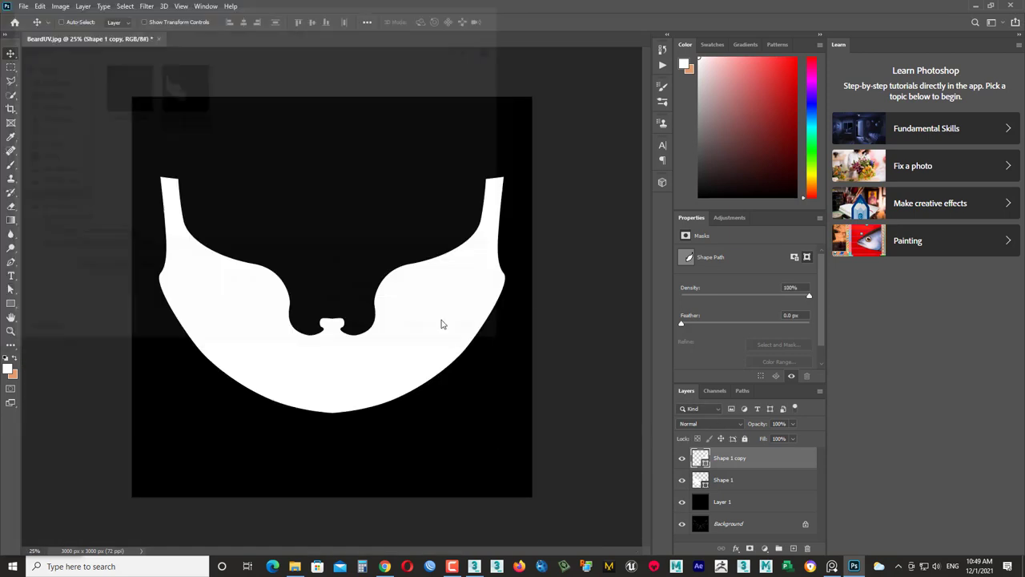
key(Return)
- Merge both halves, duplicate the merged shape and apply a Gaussian Blur to it
key(ctrl+e)
key(ctrl+j)
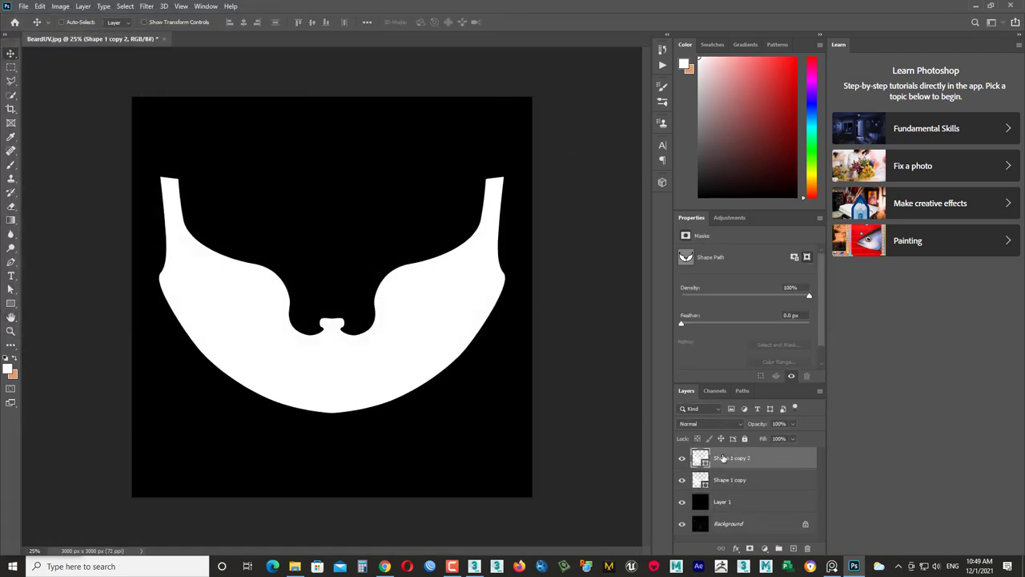
click(125, 7)
click(377, 165)
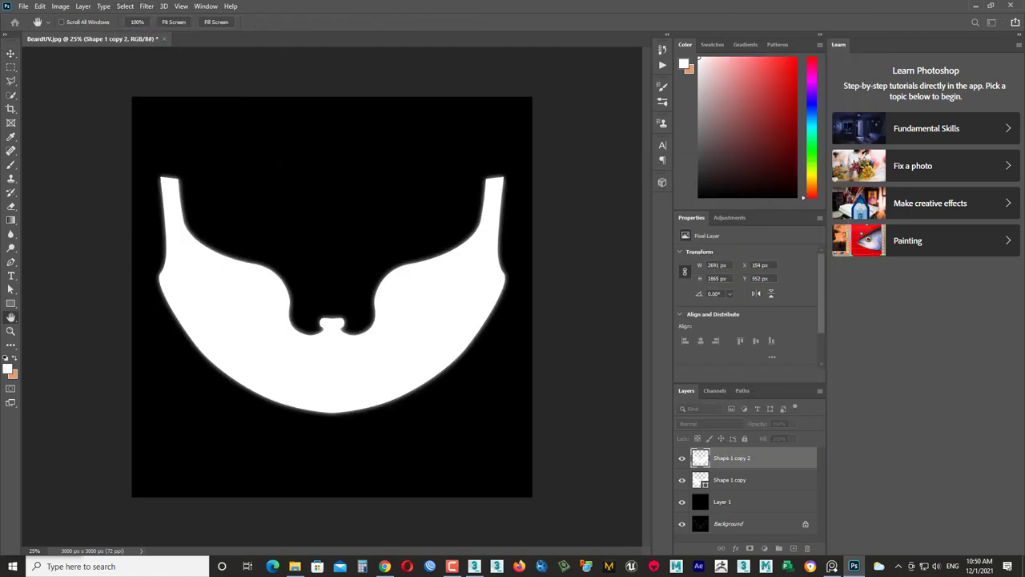
- Hide the sharp-edged Shape 1 copy and save the blurred mask as a new JPEG
click(682, 479)
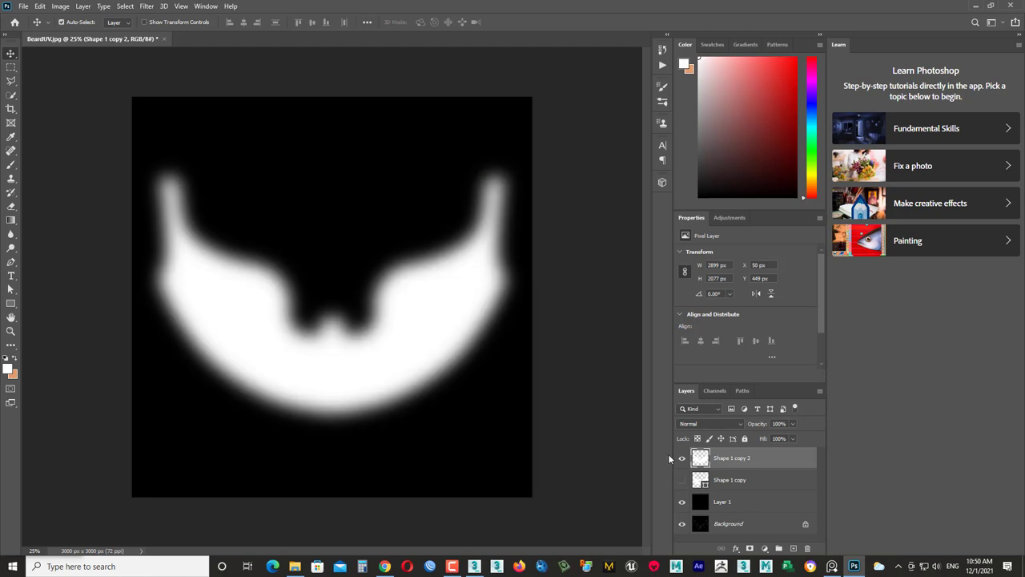
key(ctrl+shift+s)
text(HairDistribu)
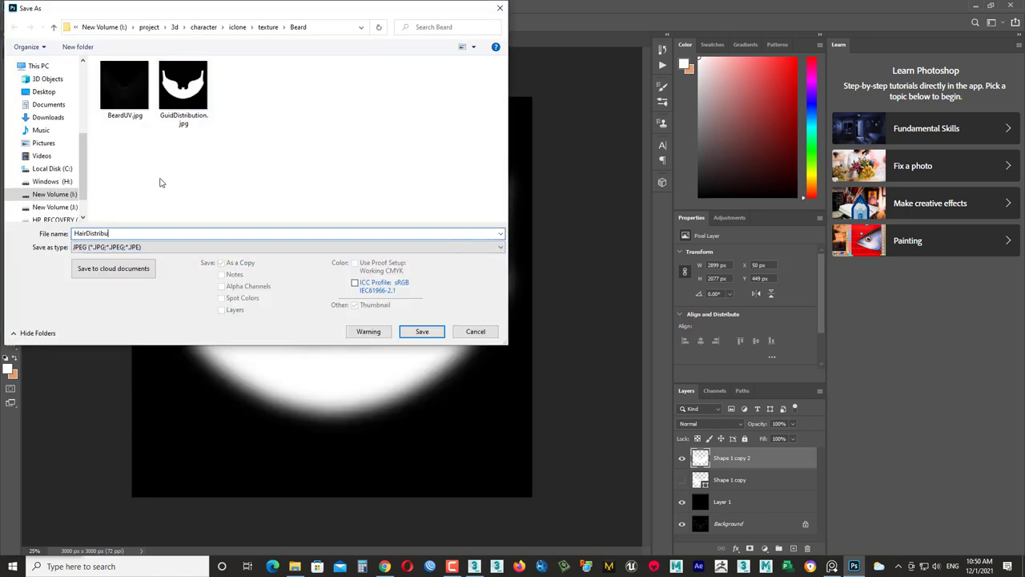
key(Return)
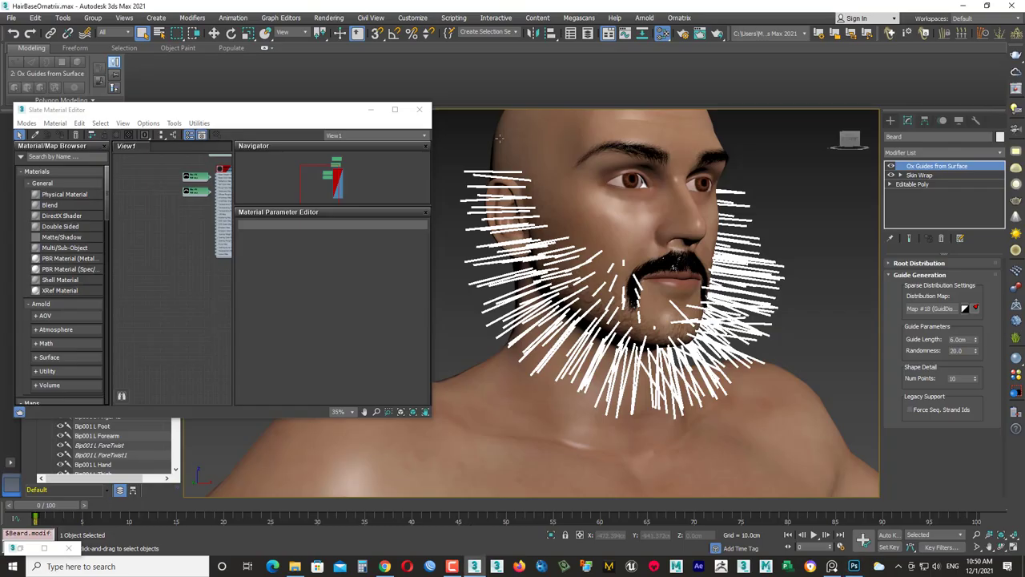
- Confirm the distribution map link and add an Ox Surface Comb to the beard guides
click(204, 298)
click(950, 153)
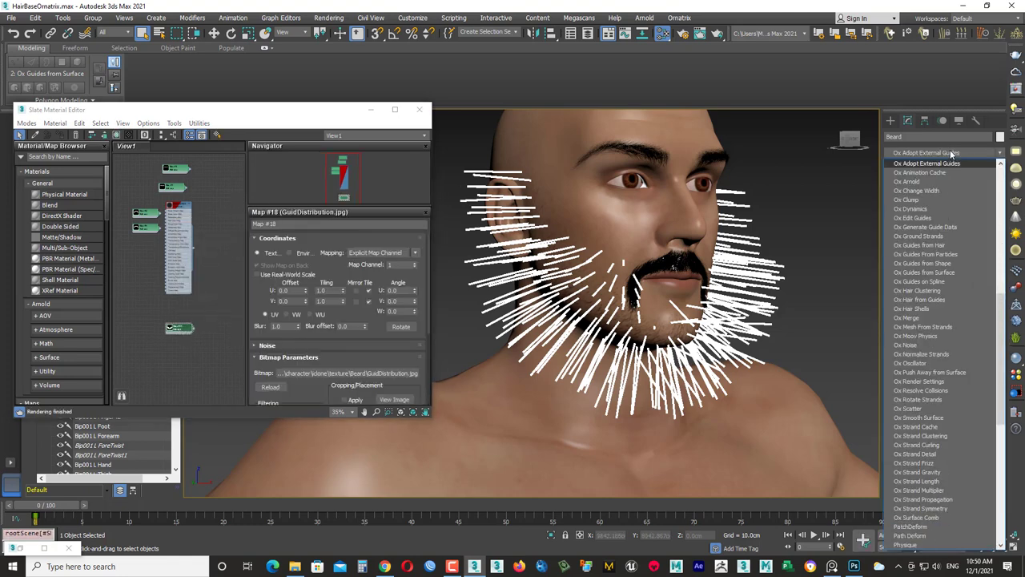
click(916, 517)
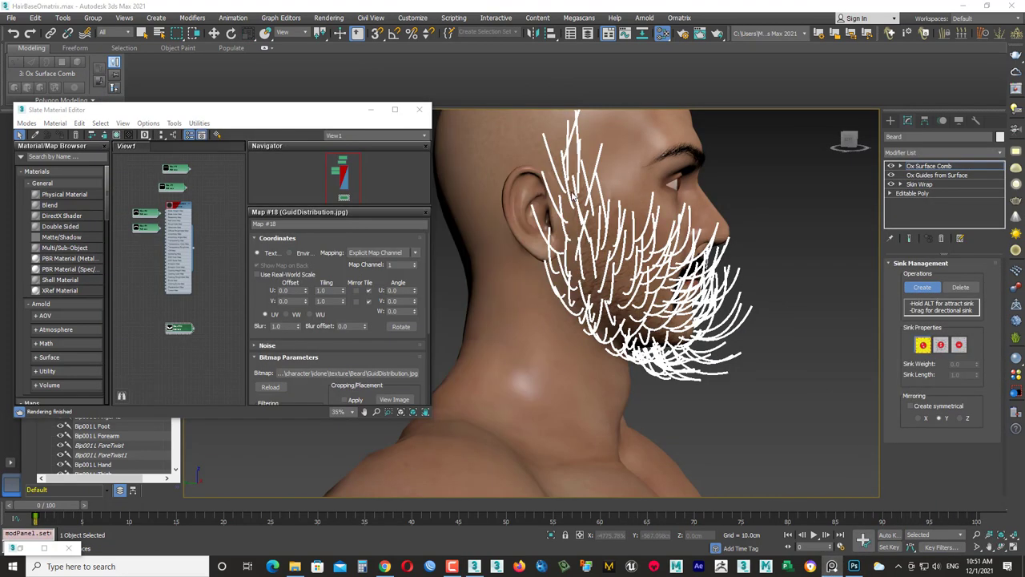
- Place a directional sink on the chin so the guides comb downward
alt+middle_drag(780, 282, 609, 282)
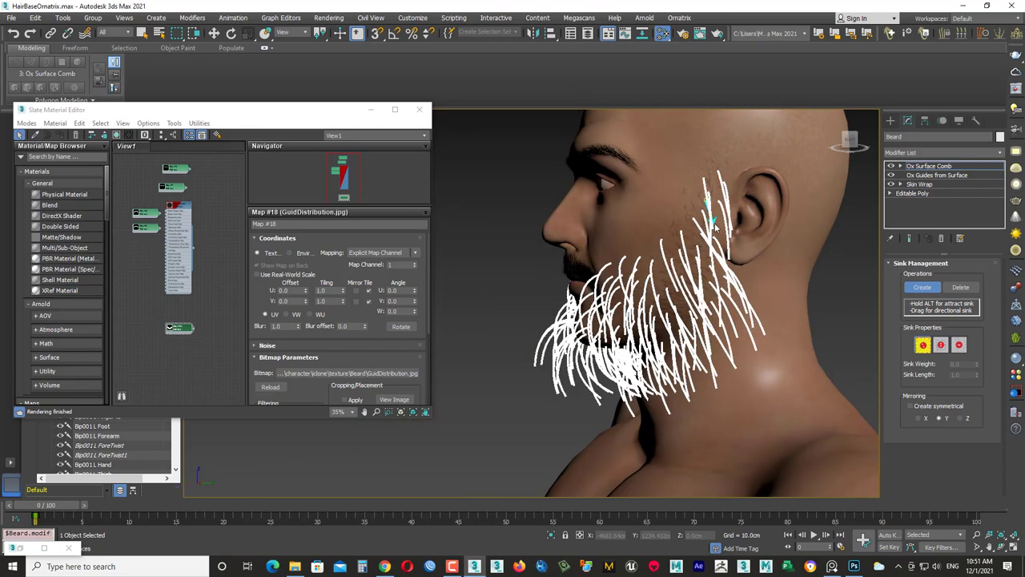
alt+middle_drag(674, 261, 593, 307)
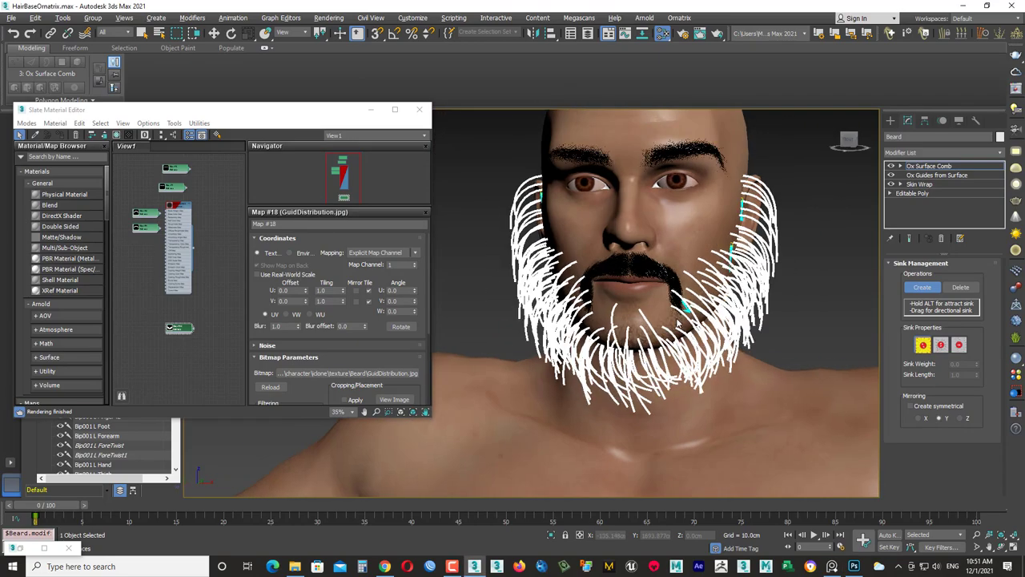
alt+middle_drag(593, 308, 650, 336)
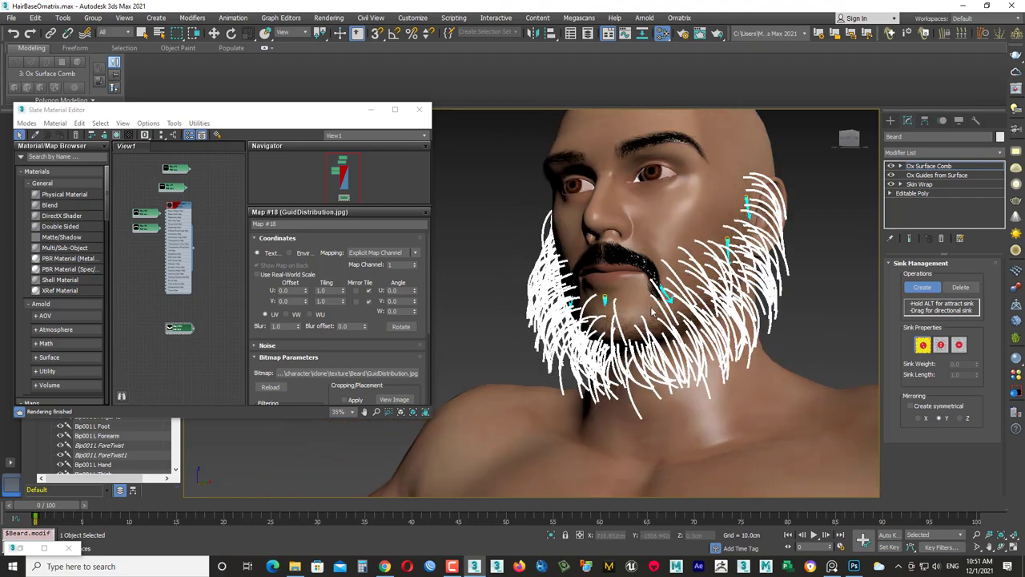
drag(608, 312, 610, 341)
alt+middle_drag(610, 342, 641, 320)
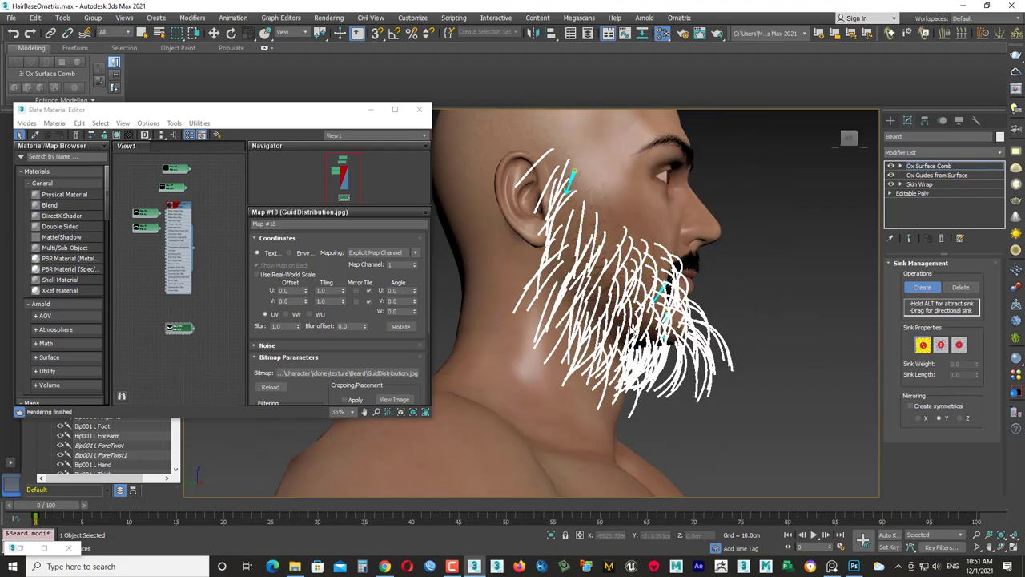
click(922, 286)
- Raise Min. Bend to 0.32 and check the combed beard from side and front
drag(977, 423, 978, 396)
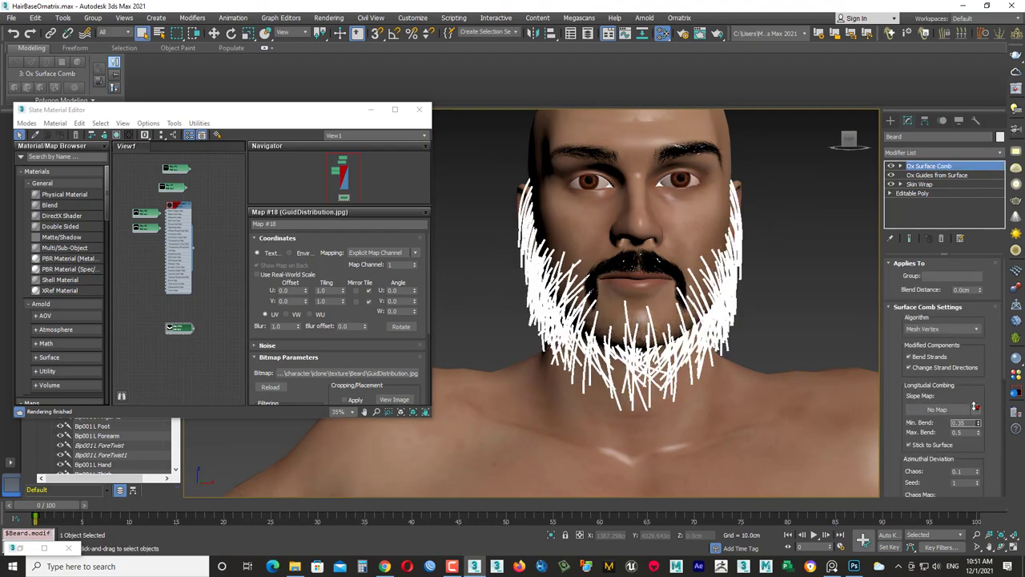
alt+middle_drag(737, 355, 641, 352)
alt+middle_drag(801, 241, 809, 240)
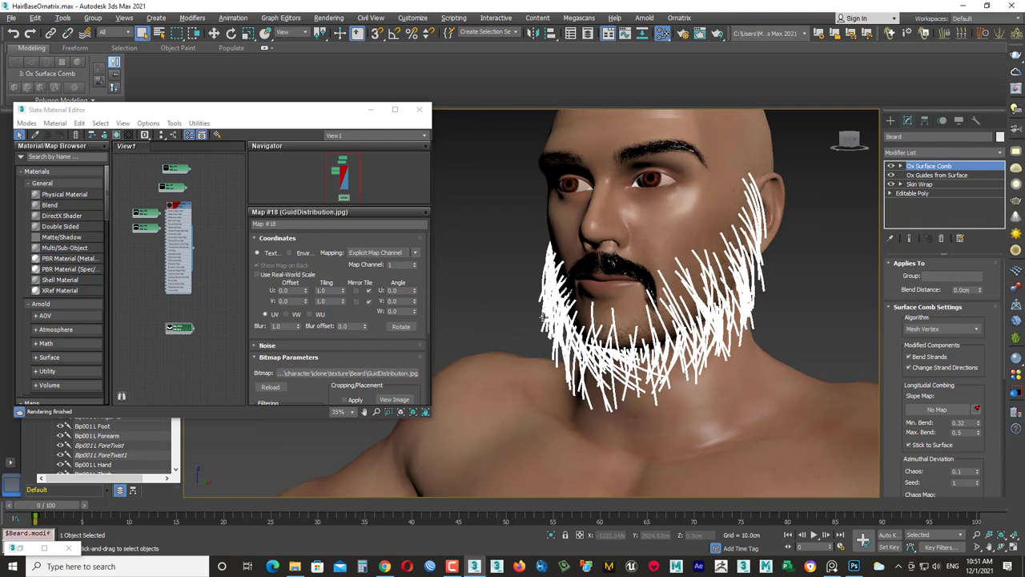
click(950, 152)
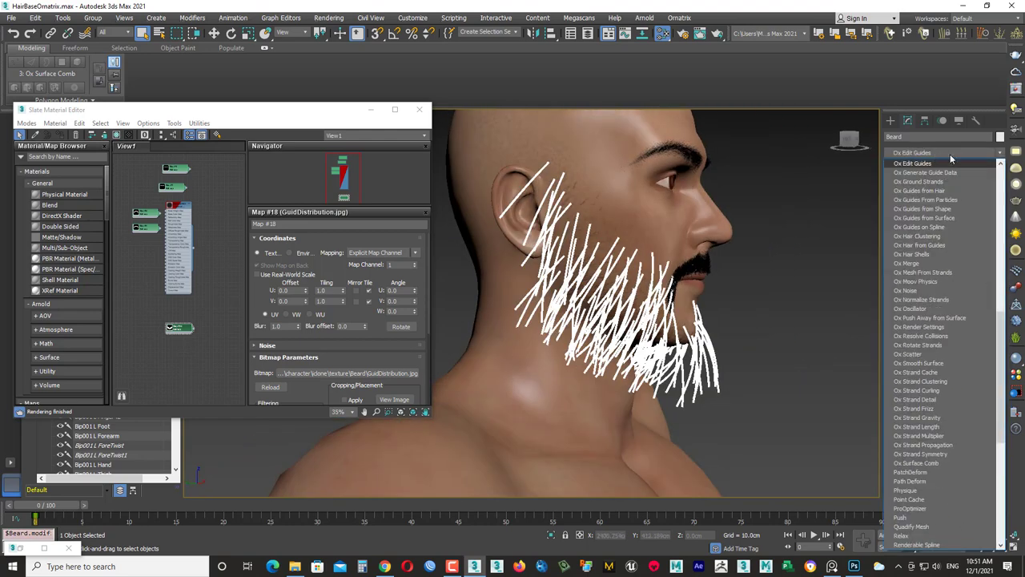
- Add Ox Edit Guides above the surface comb and zoom in on the chin and neck
click(950, 160)
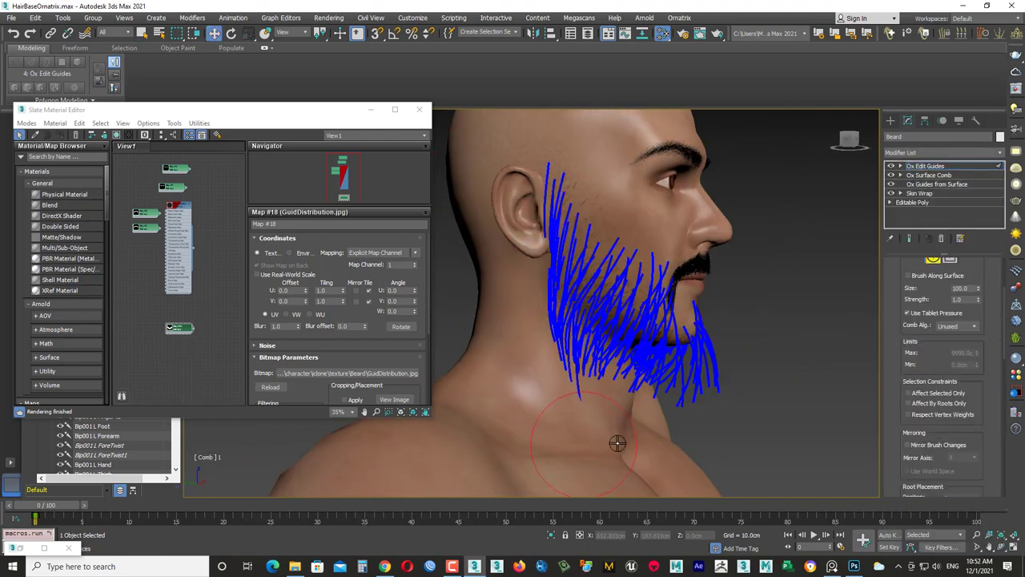
mouse_move(484, 227)
alt+middle_down()
mouse_move(789, 310)
mouse_move(745, 423)
mouse_move(631, 396)
mouse_move(737, 368)
alt+middle_up()
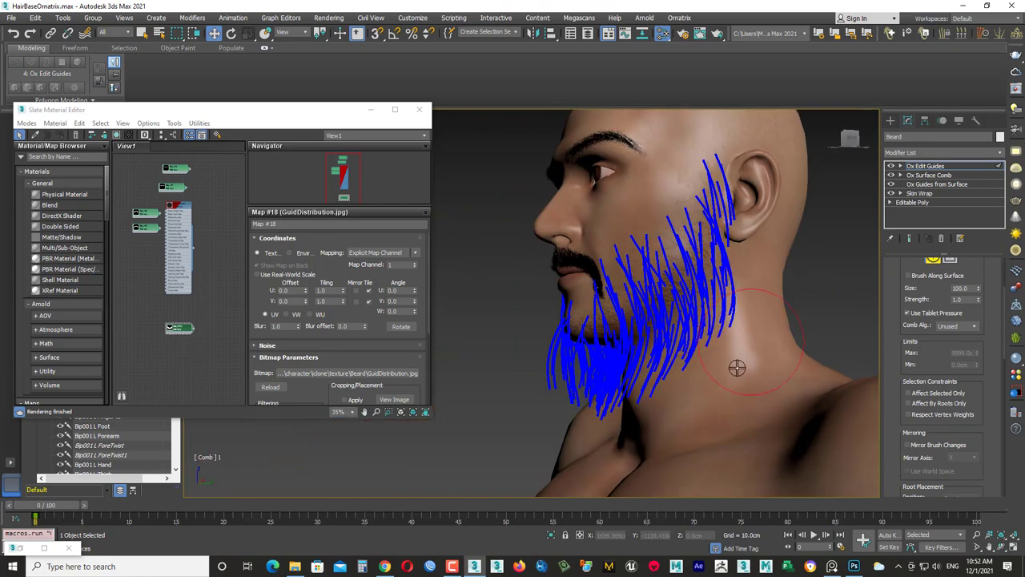
mouse_move(682, 422)
alt+middle_down()
mouse_move(502, 384)
mouse_move(572, 389)
mouse_move(611, 331)
alt+middle_up()
scroll(513, 376, up, 5)
- Add a hair-strands-from-guides modifier and render settings to the beard
click(942, 153)
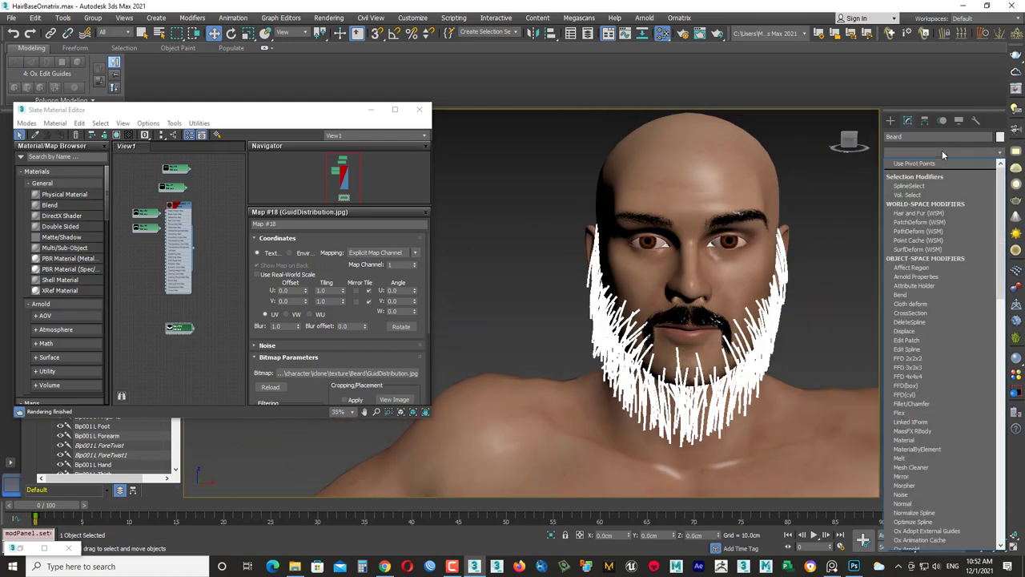
click(929, 172)
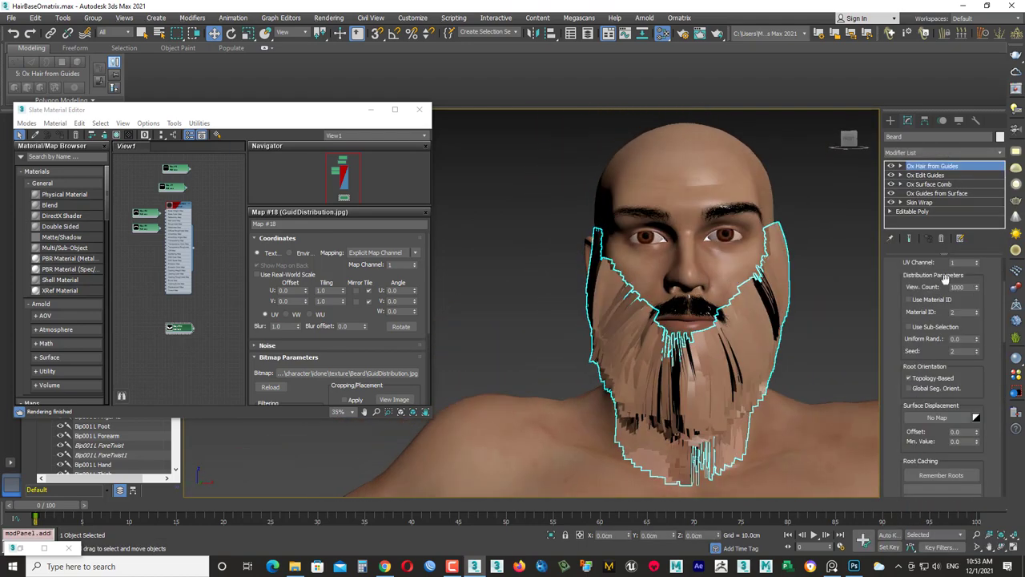
click(961, 153)
click(917, 353)
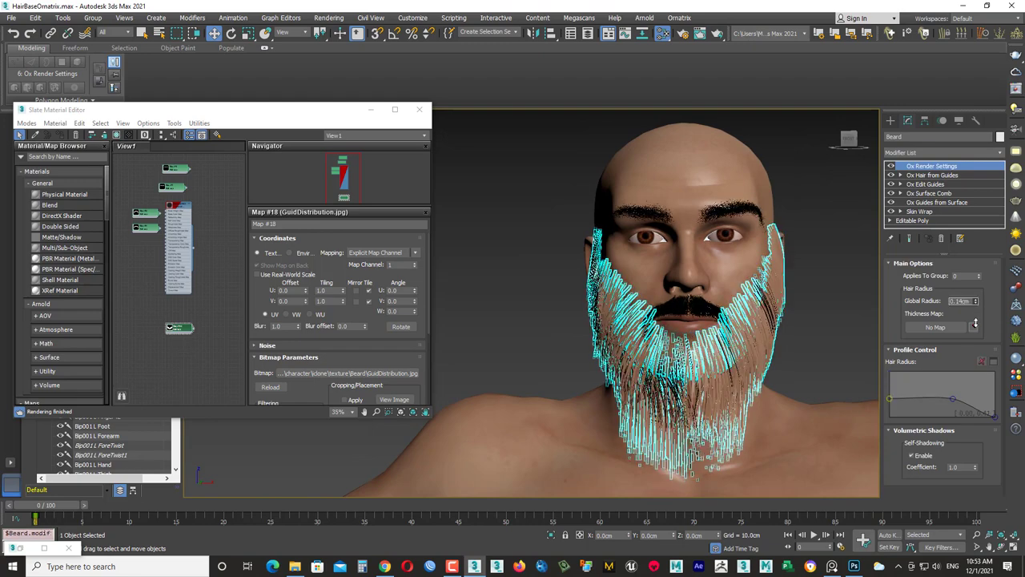
- In Edit Guides, switch to Brush mode with the GrowShrink brush to shorten chin guides
click(925, 183)
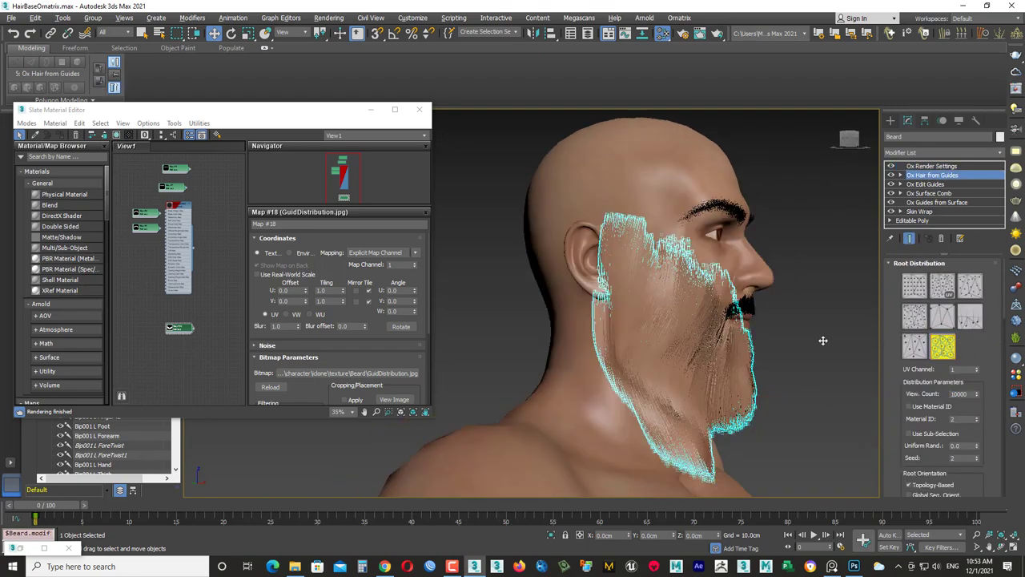
alt+middle_drag(689, 369, 818, 373)
scroll(818, 369, up, 3)
scroll(833, 352, up, 3)
key(1)
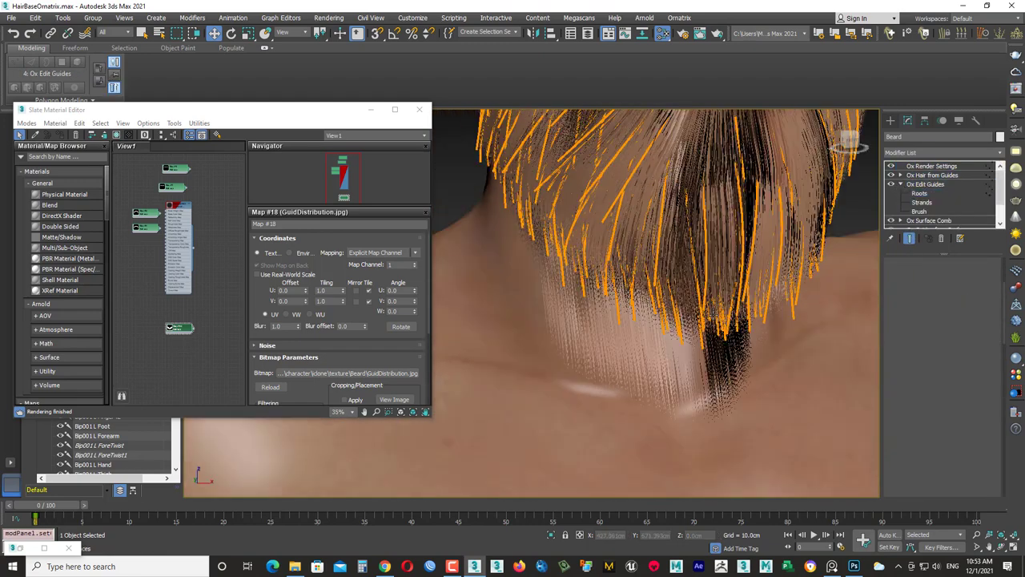
key(3)
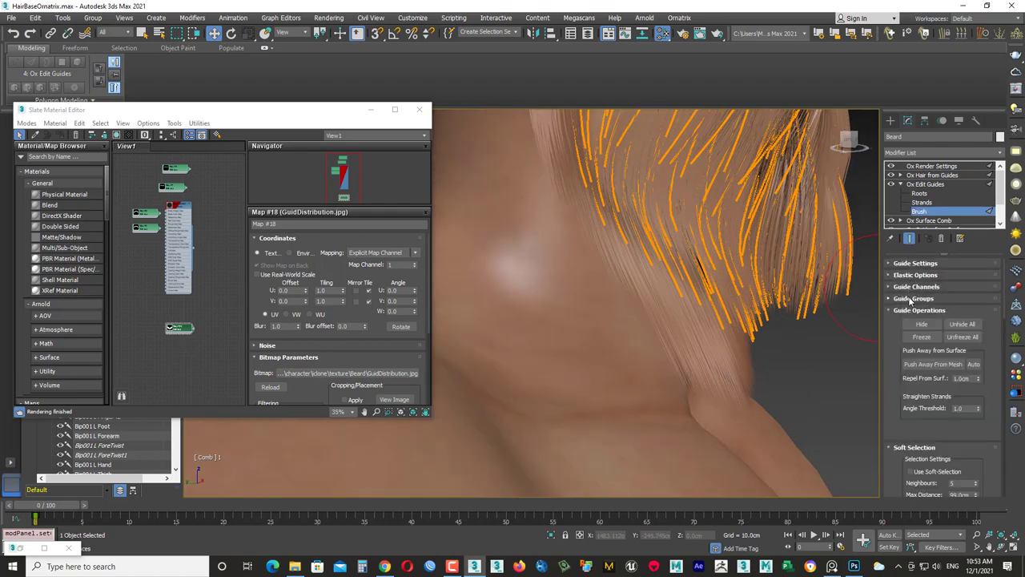
click(932, 447)
mouse_move(684, 309)
alt+middle_down()
mouse_move(781, 329)
mouse_move(761, 360)
mouse_move(532, 340)
mouse_move(611, 403)
alt+middle_up()
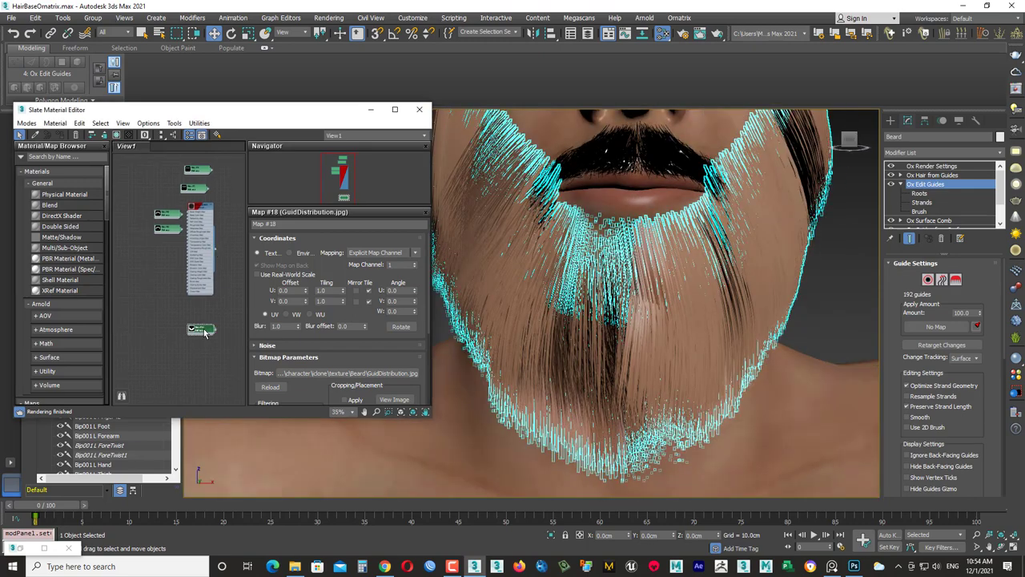
- Connect the HairDistribution map (Map #19) to the beard's Distribution Map slot as an instance
scroll(984, 422, down, 5)
scroll(983, 422, up, 5)
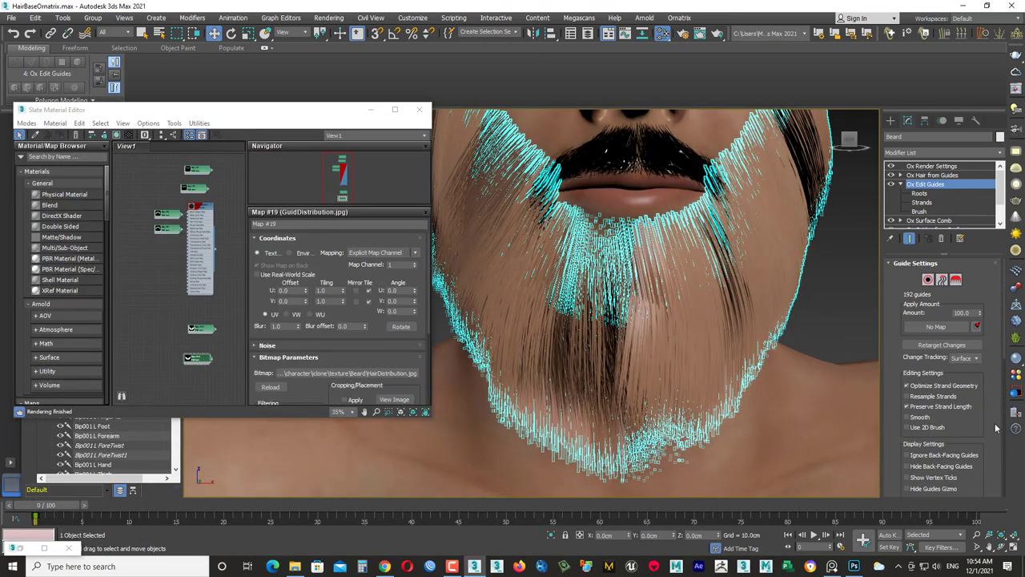
click(930, 174)
scroll(911, 414, down, 5)
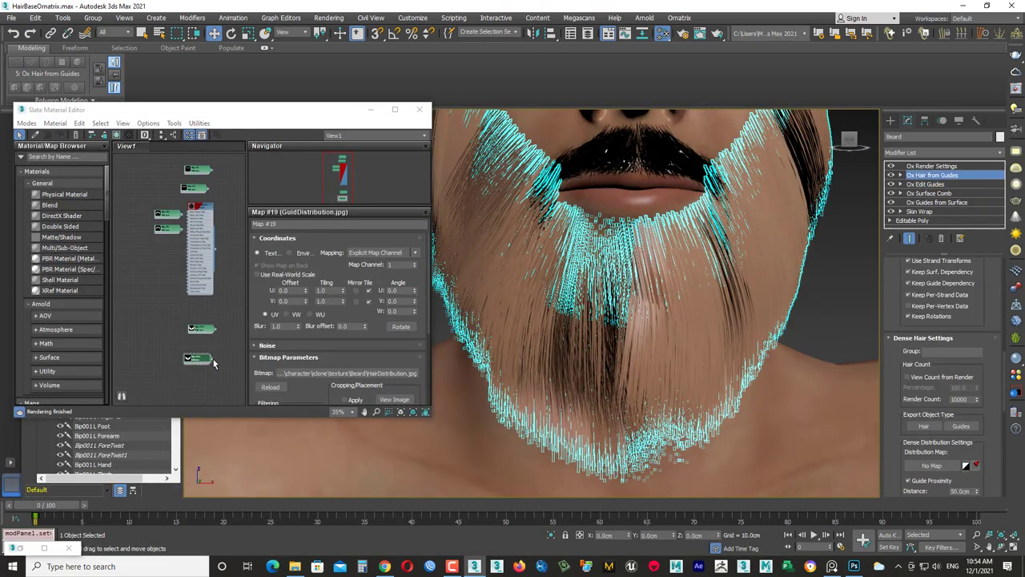
scroll(643, 209, down, 5)
alt+middle_drag(643, 210, 721, 337)
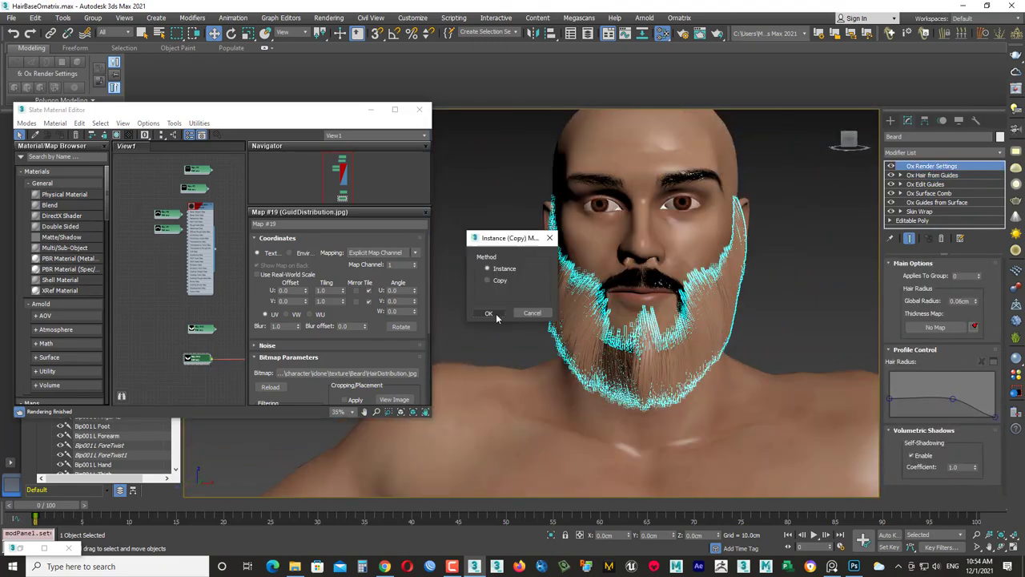
scroll(636, 321, up, 3)
- Comb the beard guides along both sides of the jaw with the Ox Edit Guides brush
alt+middle_drag(636, 320, 753, 301)
key(1)
scroll(685, 305, up, 2)
click(955, 280)
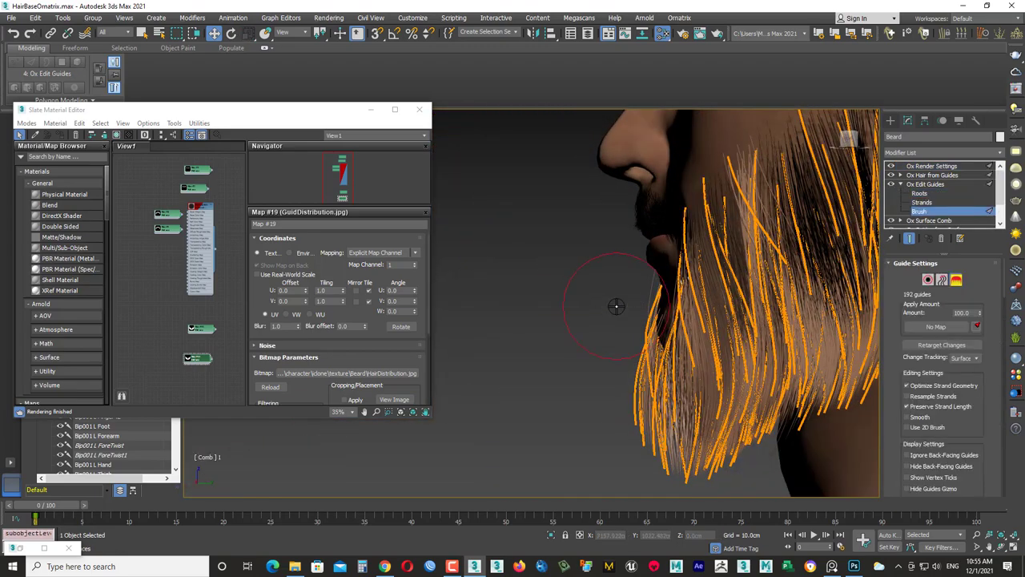
mouse_move(613, 302)
alt+middle_down()
mouse_move(728, 297)
mouse_move(771, 361)
alt+middle_up()
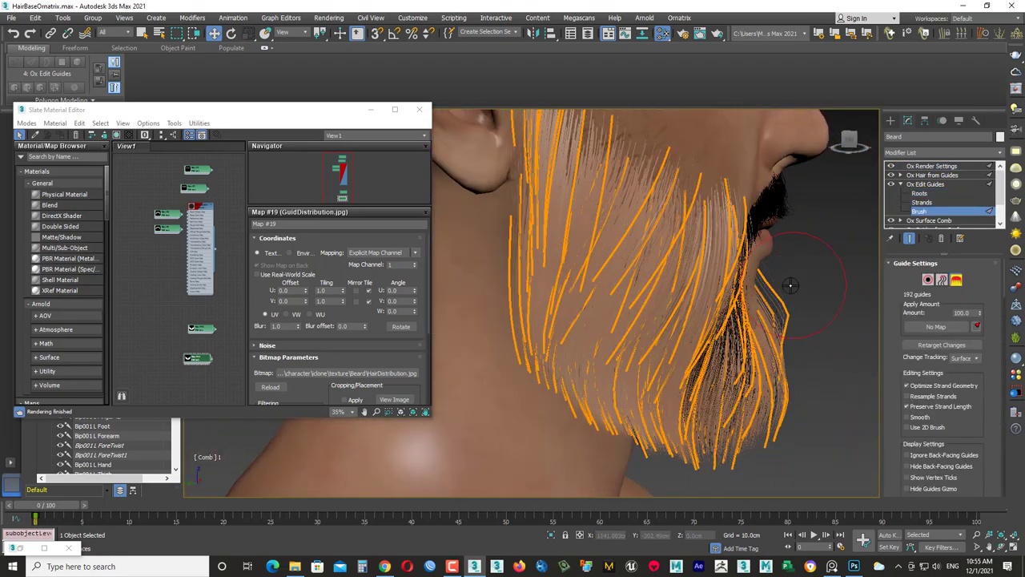
alt+middle_drag(793, 285, 541, 302)
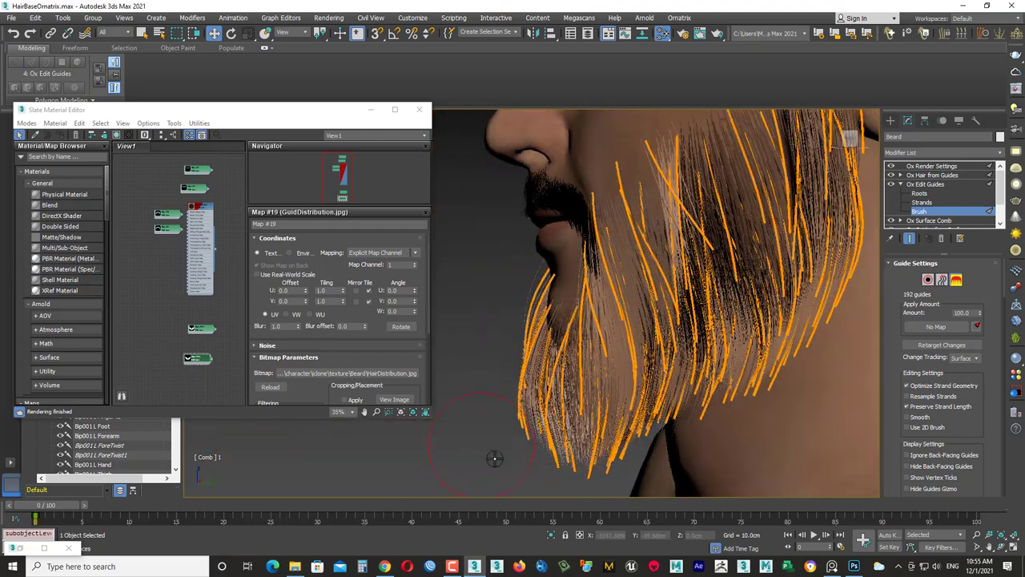
mouse_move(494, 459)
alt+middle_down()
mouse_move(762, 362)
mouse_move(762, 248)
mouse_move(550, 264)
mouse_move(728, 327)
mouse_move(576, 312)
alt+middle_up()
scroll(577, 312, up, 2)
key(ctrl+b)
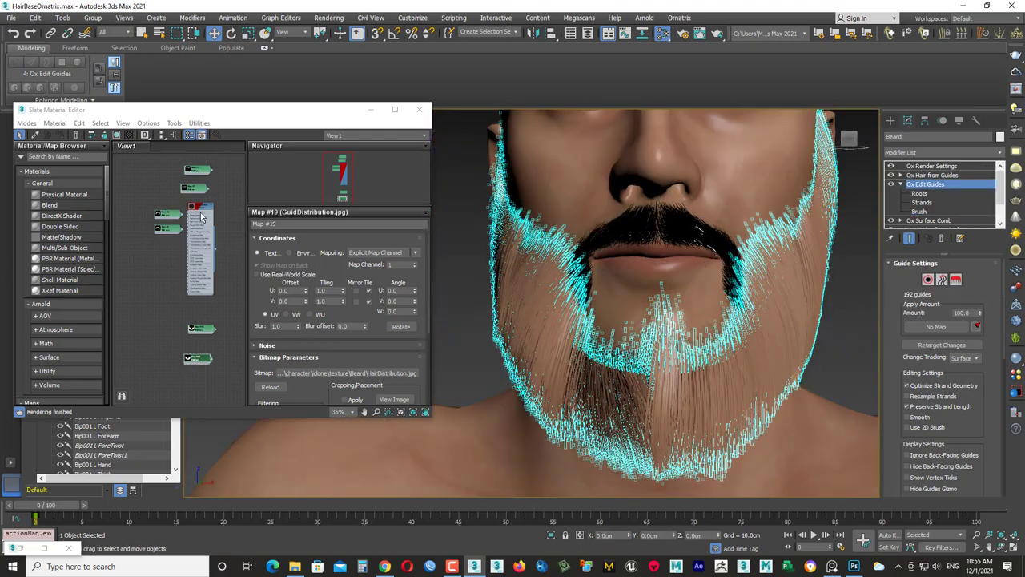
- Add an Ox Strand Frizz modifier to the beard with Amount 3.2cm and Outlier Frizz Amount 1.3cm
click(834, 325)
mouse_move(835, 324)
alt+middle_down()
mouse_move(875, 351)
mouse_move(687, 417)
alt+middle_up()
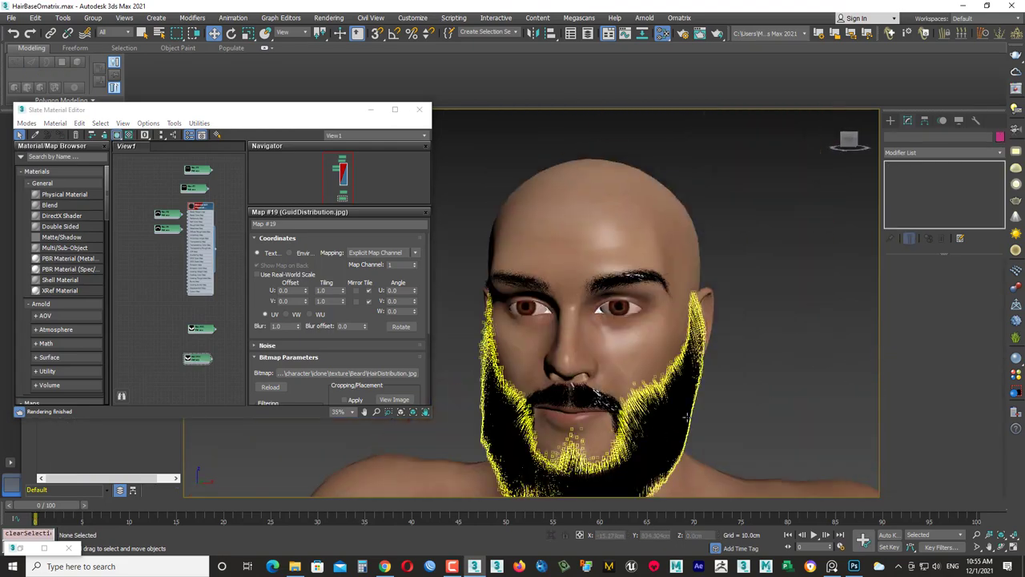
click(944, 147)
scroll(944, 146, down, 1)
click(929, 184)
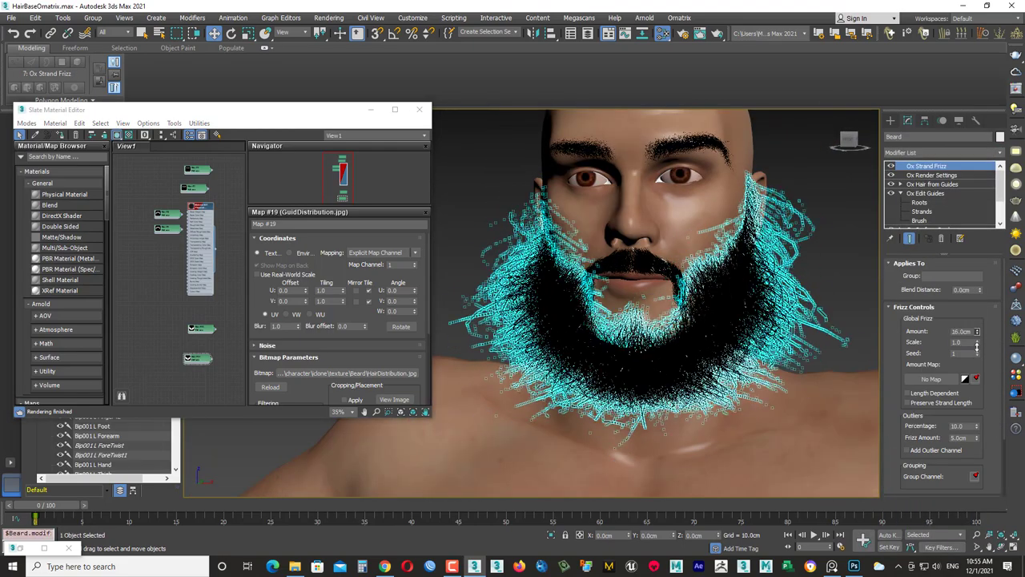
drag(976, 345, 977, 377)
alt+middle_drag(721, 320, 561, 320)
drag(976, 437, 974, 458)
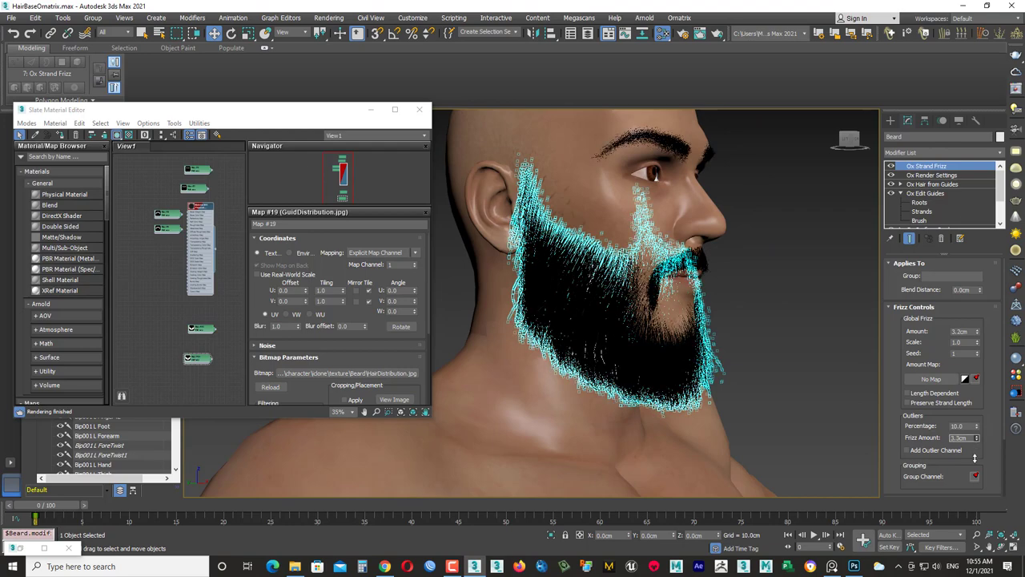
- Preview the frizzed black beard from front and side, then reopen its render settings
mouse_move(721, 336)
alt+middle_down()
mouse_move(652, 348)
mouse_move(807, 287)
alt+middle_up()
click(806, 287)
scroll(695, 315, down, 2)
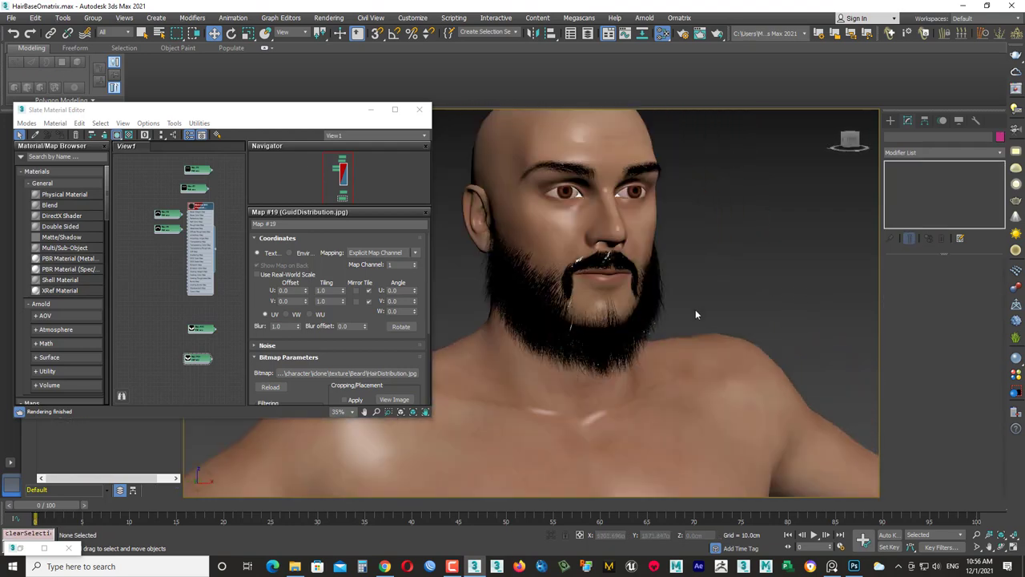
alt+middle_drag(747, 273, 765, 233)
scroll(765, 232, up, 3)
click(765, 232)
click(931, 175)
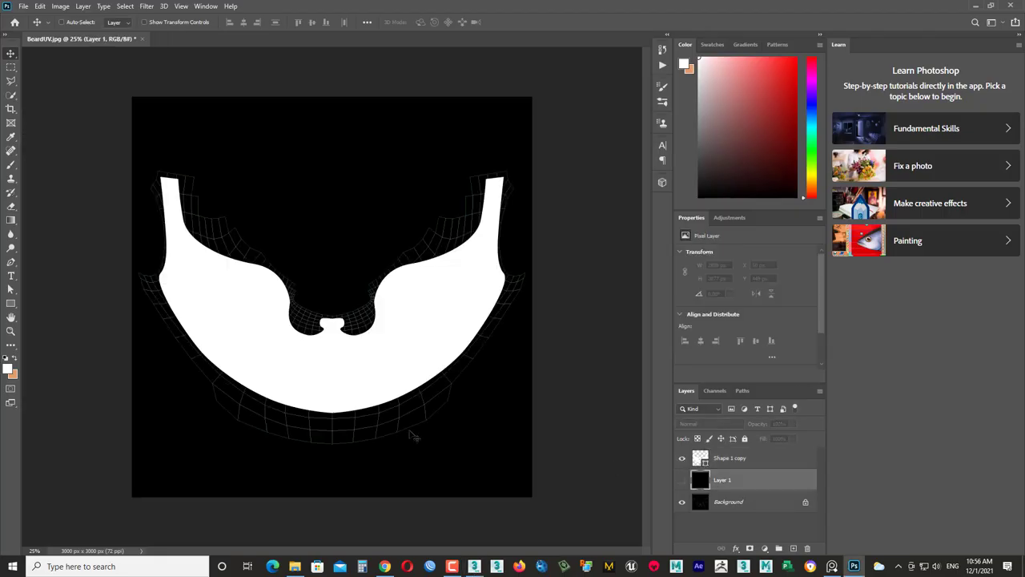
- Select the Shape 1 copy layer and inspect the half beard mask
click(307, 339)
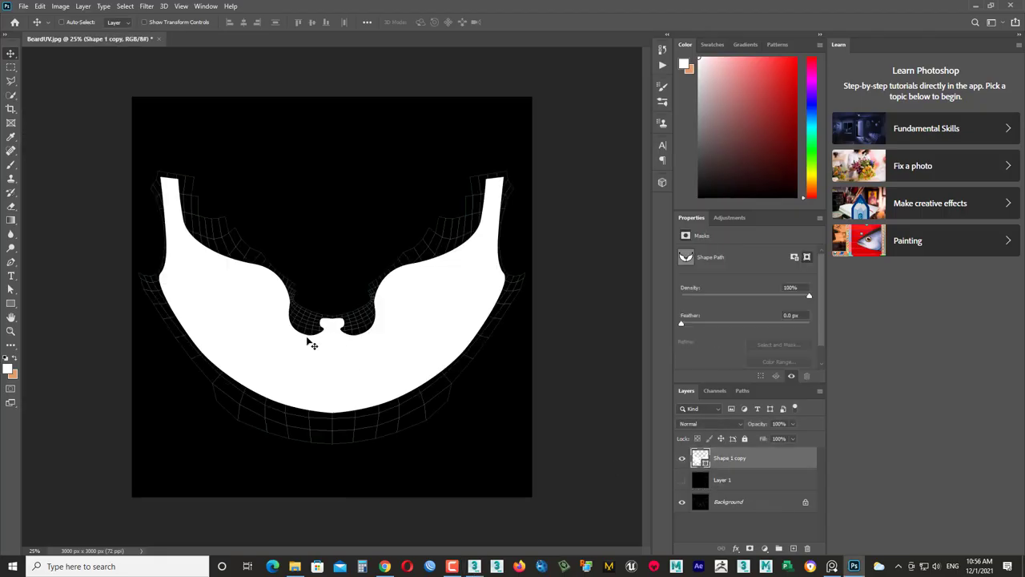
key(ctrl+plus)
key(ctrl+plus)
key(ctrl+plus)
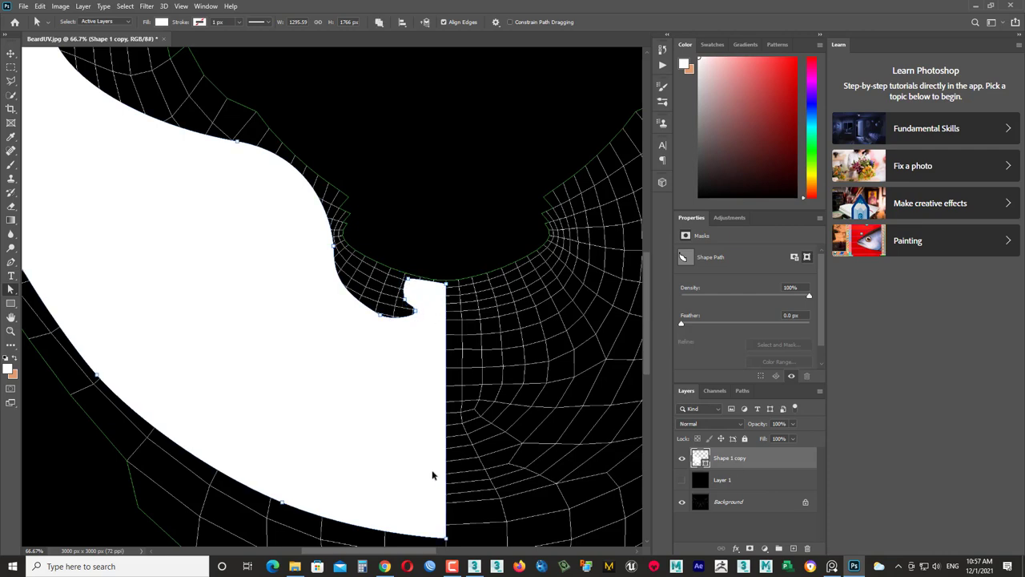
key(ctrl+minus)
key(ctrl+minus)
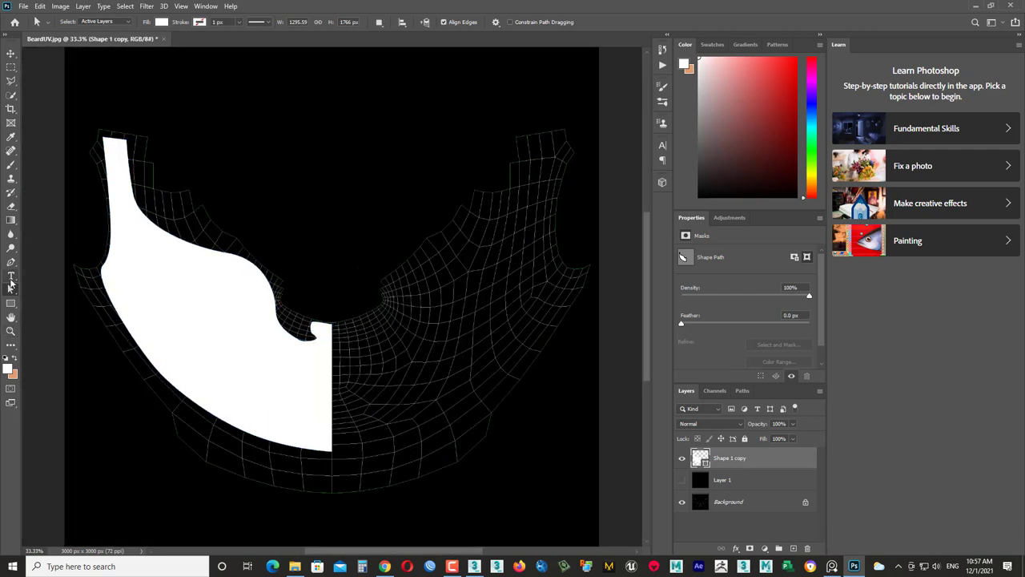
right_click(11, 288)
- Duplicate the half mask, flip it horizontally and move it right to mirror it
key(ctrl+j)
key(ctrl+t)
right_click(345, 170)
click(377, 414)
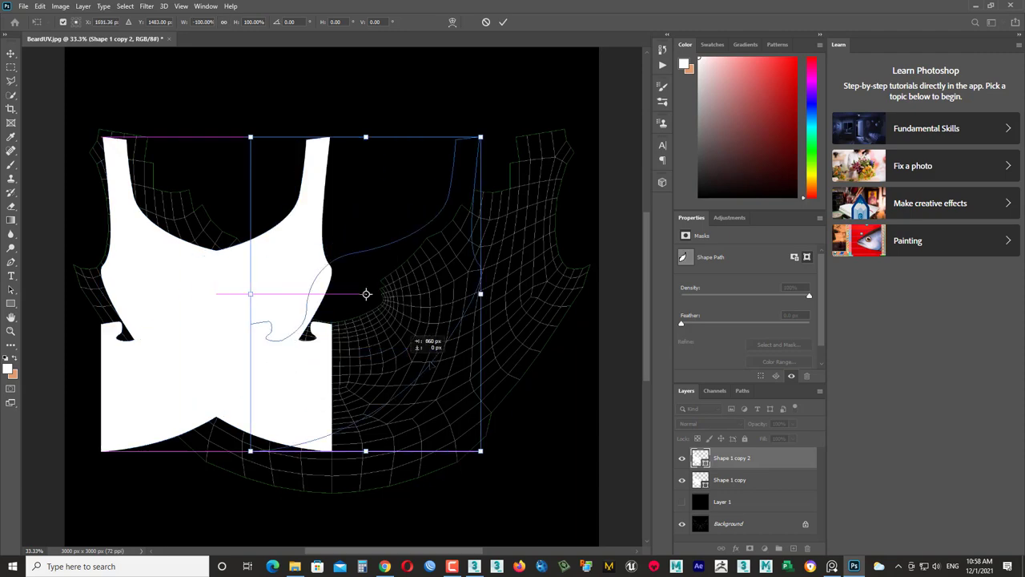
drag(366, 293, 469, 385)
key(Return)
- Merge the mirrored halves, Gaussian-blur a copy, and show the black background
key(ctrl+plus)
key(v)
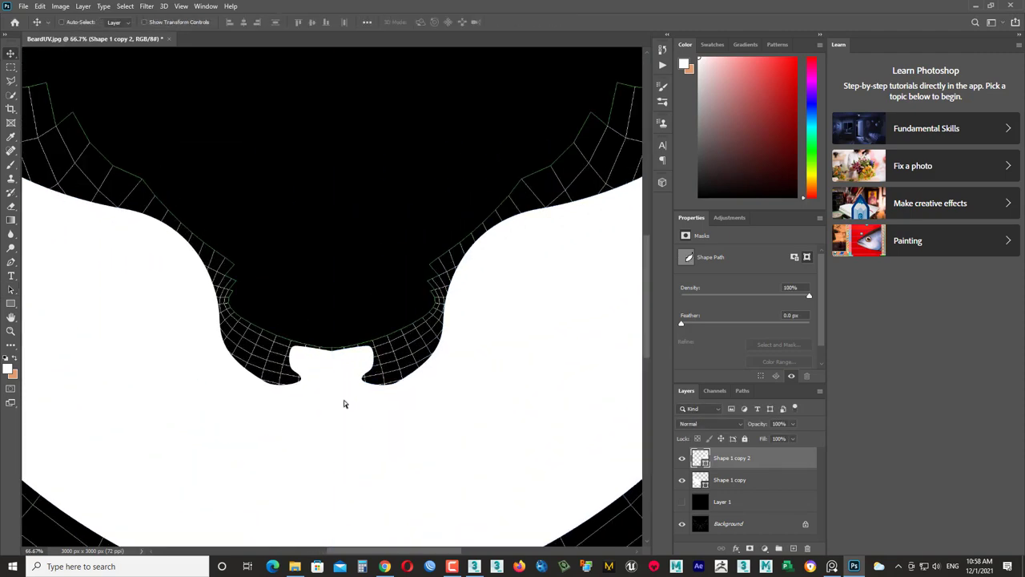
key(ctrl+minus)
shift+click(743, 480)
click(146, 6)
click(168, 18)
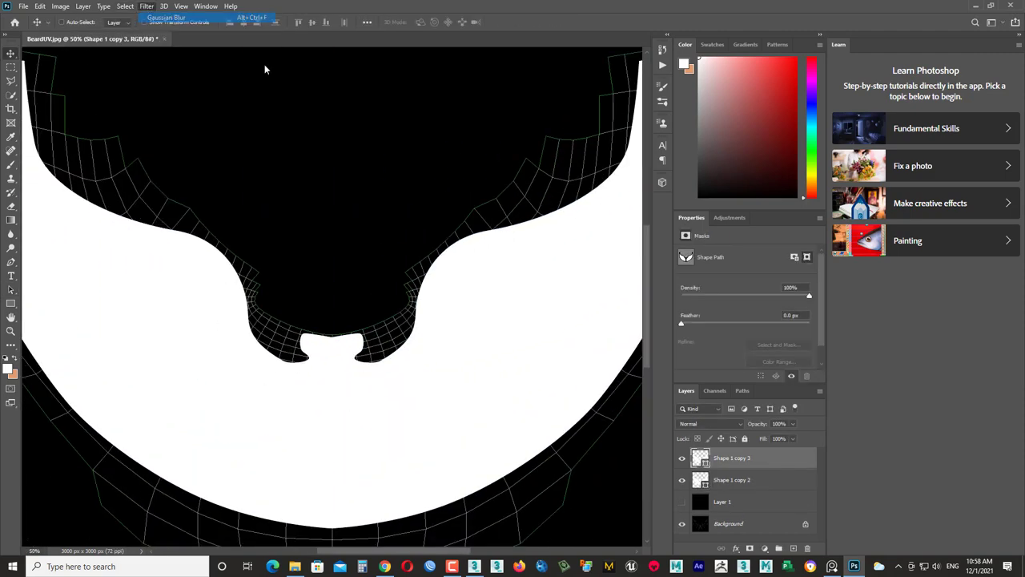
click(682, 501)
click(681, 457)
- Save the blurred mask copy, sharp layer hidden, as a JPEG replacing the existing texture
key(ctrl+shift+s)
click(200, 262)
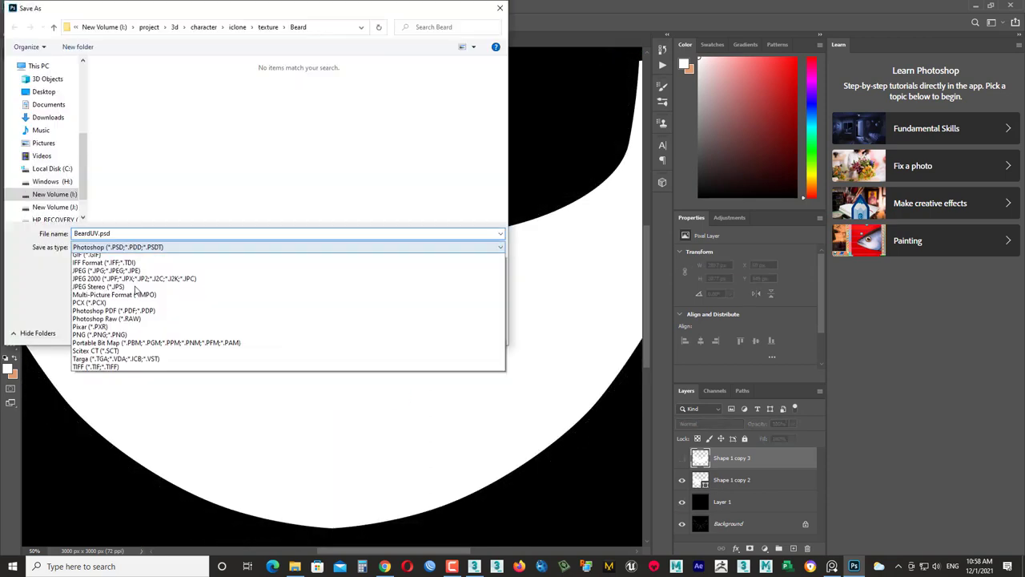
click(120, 359)
click(429, 329)
click(682, 457)
click(682, 479)
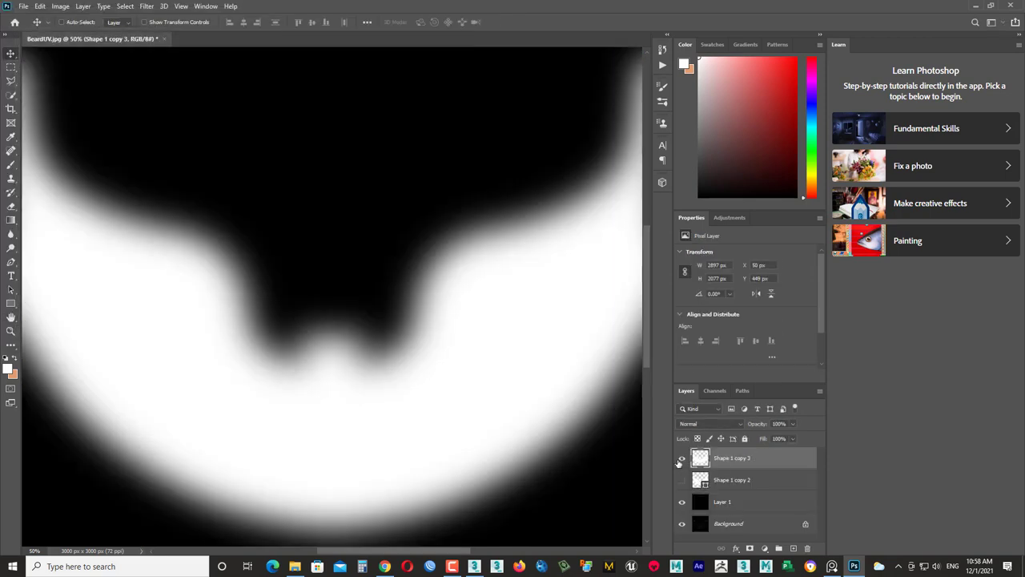
key(ctrl+shift+s)
click(240, 247)
click(130, 330)
click(429, 328)
click(533, 281)
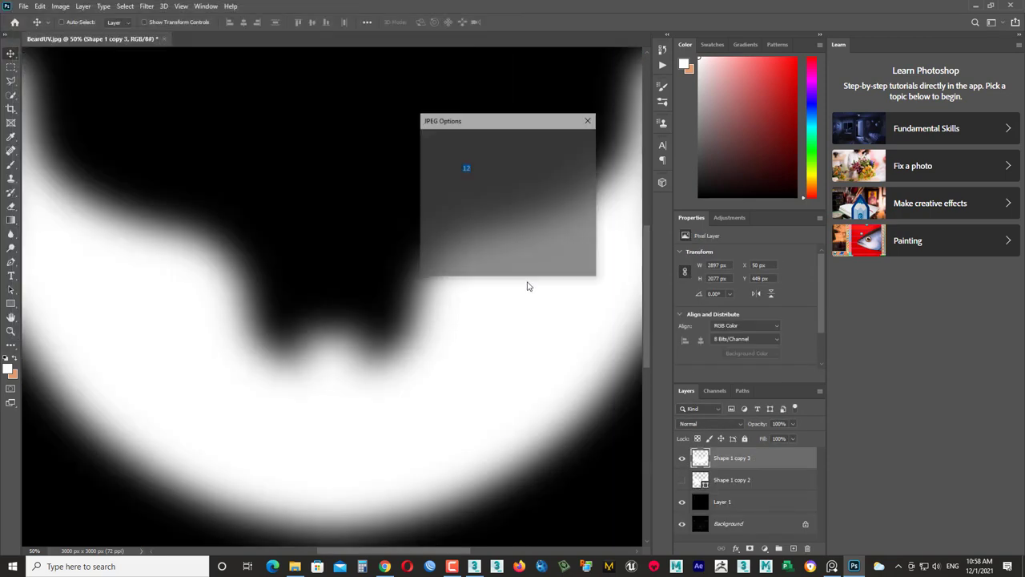
key(Return)
- After checking the beard in 3ds Max, feather a circular selection over the chin gap and resave as JPEG
click(474, 566)
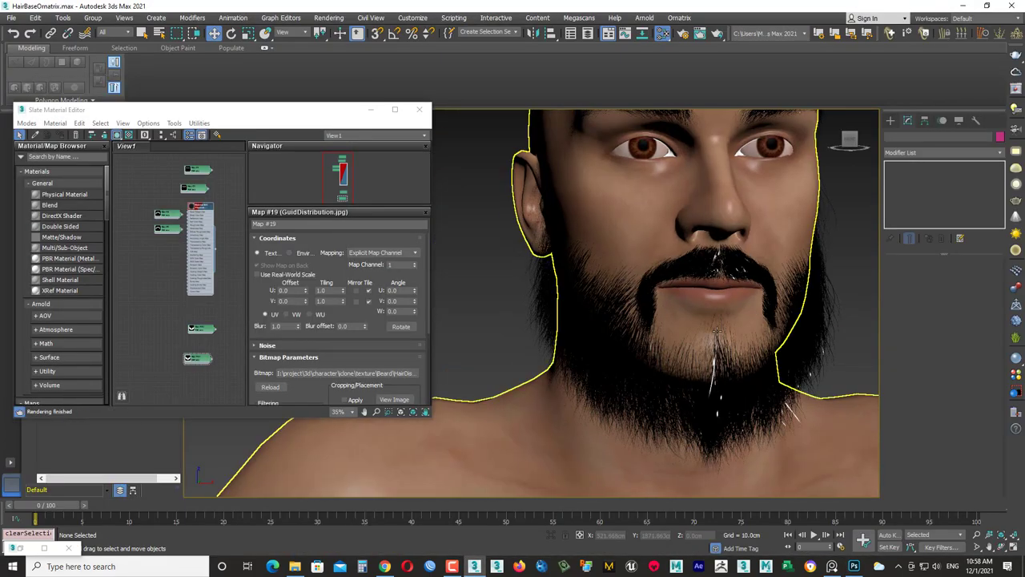
click(854, 566)
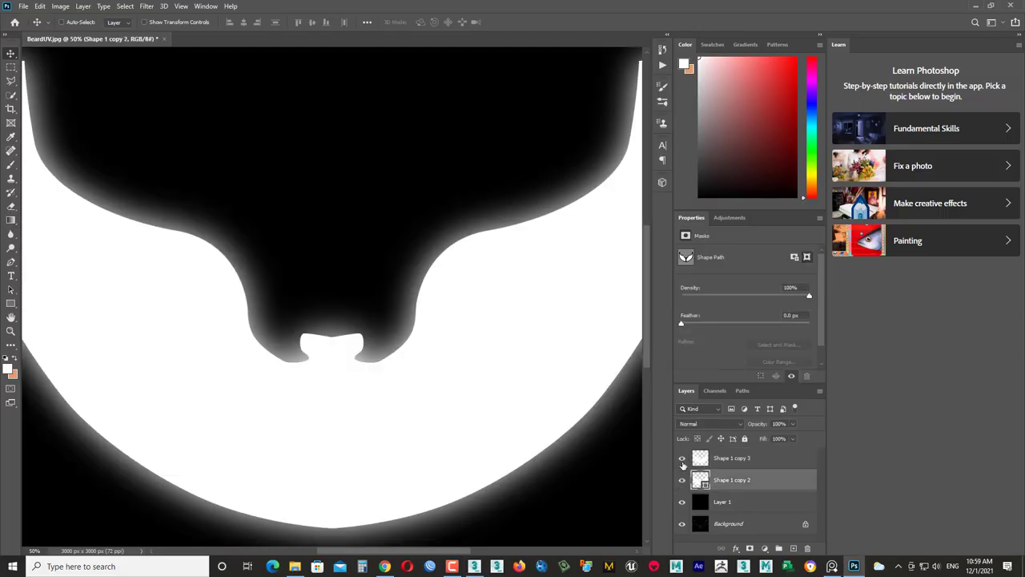
key(ctrl+j)
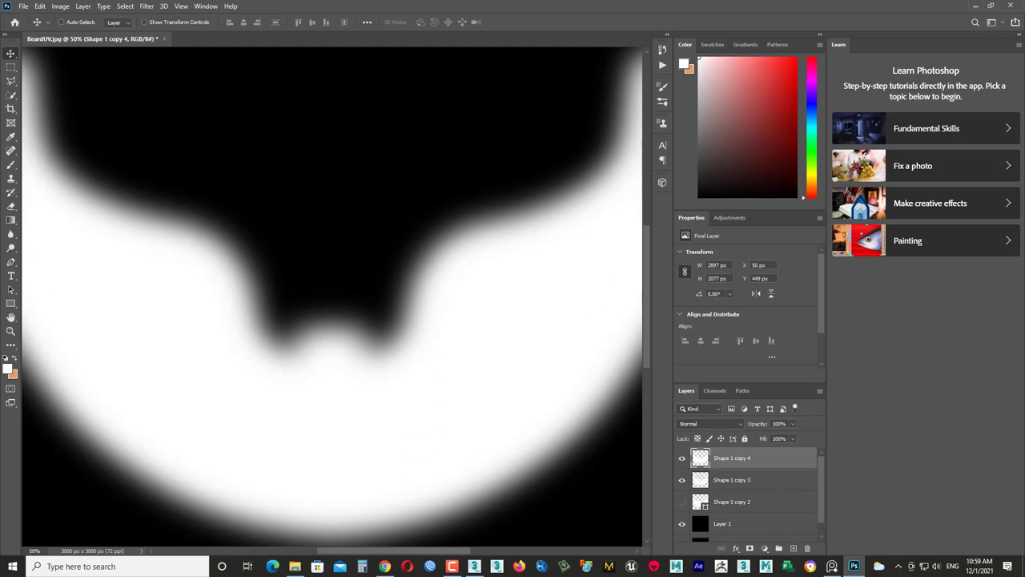
key(shift+m)
shift+drag(296, 255, 398, 358)
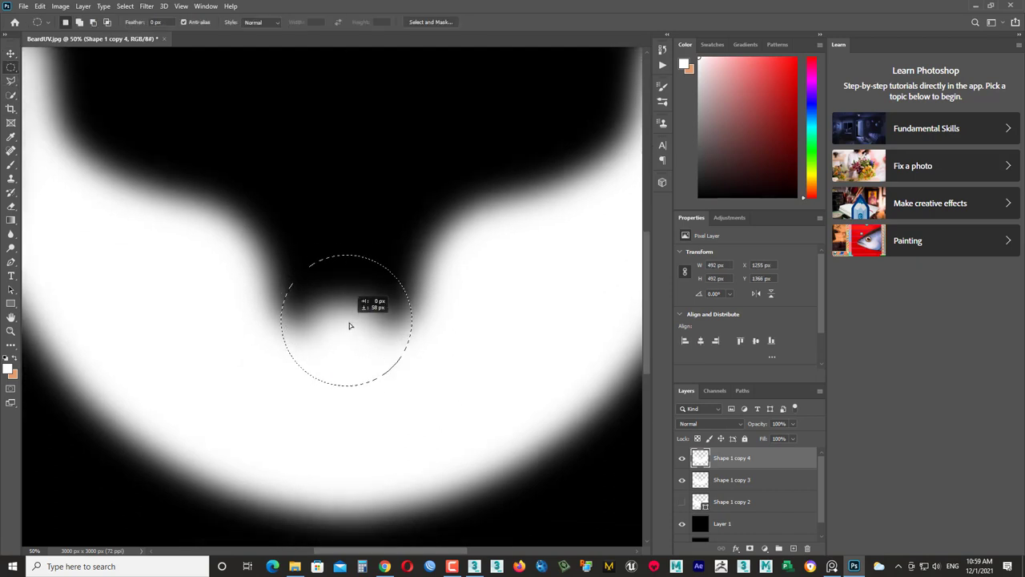
right_click(350, 325)
click(386, 353)
drag(386, 358, 434, 356)
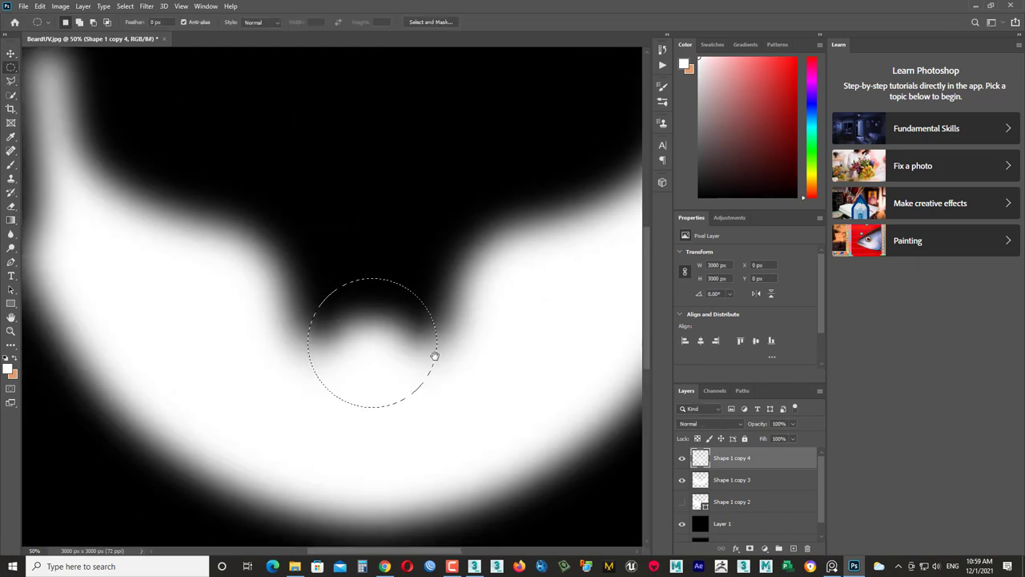
key(ctrl+shift+s)
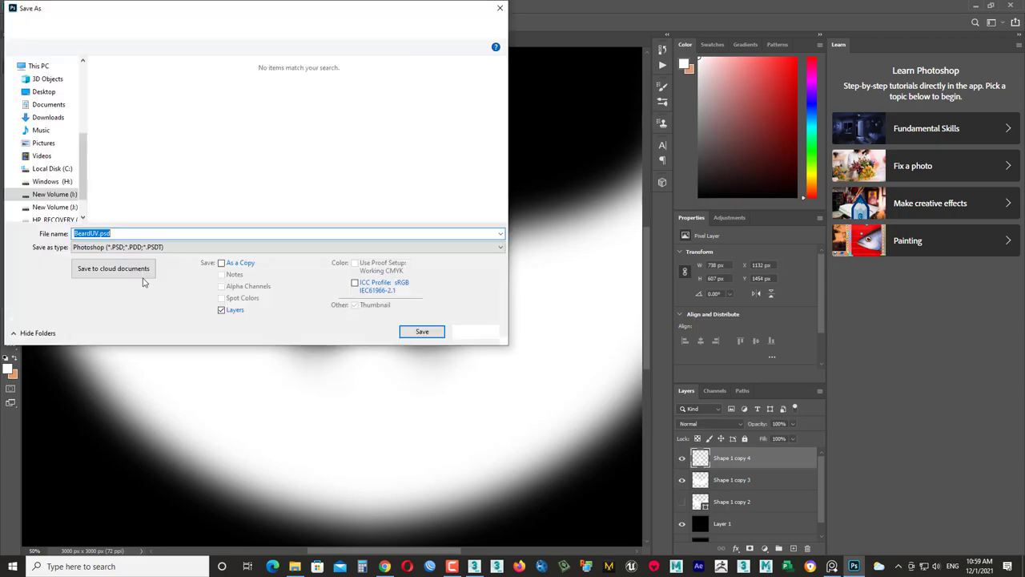
key(Return)
- Add Ox Hair Clustering (500 clumps) to the beard and move Ox Strand Frizz above it
click(476, 566)
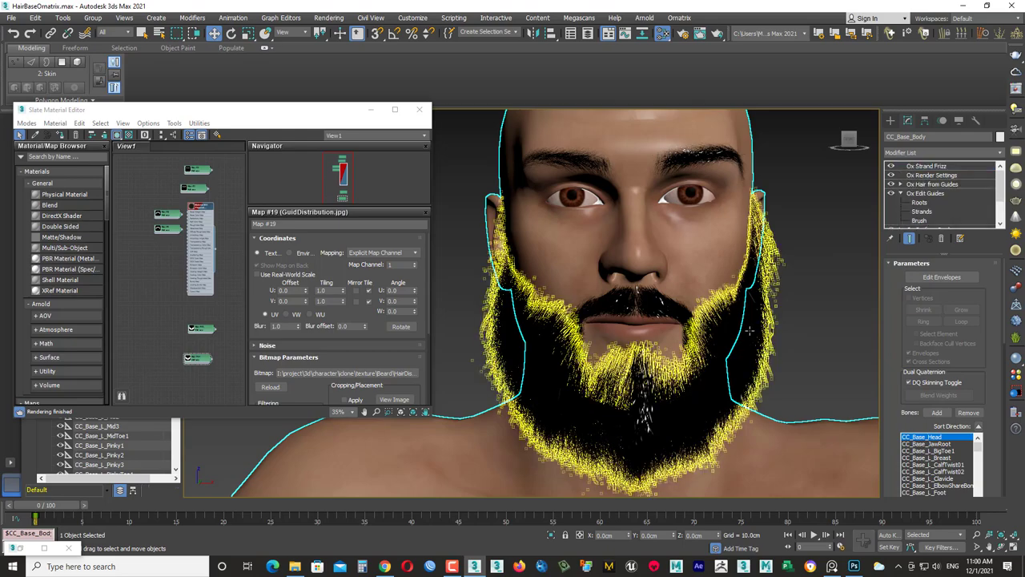
click(946, 154)
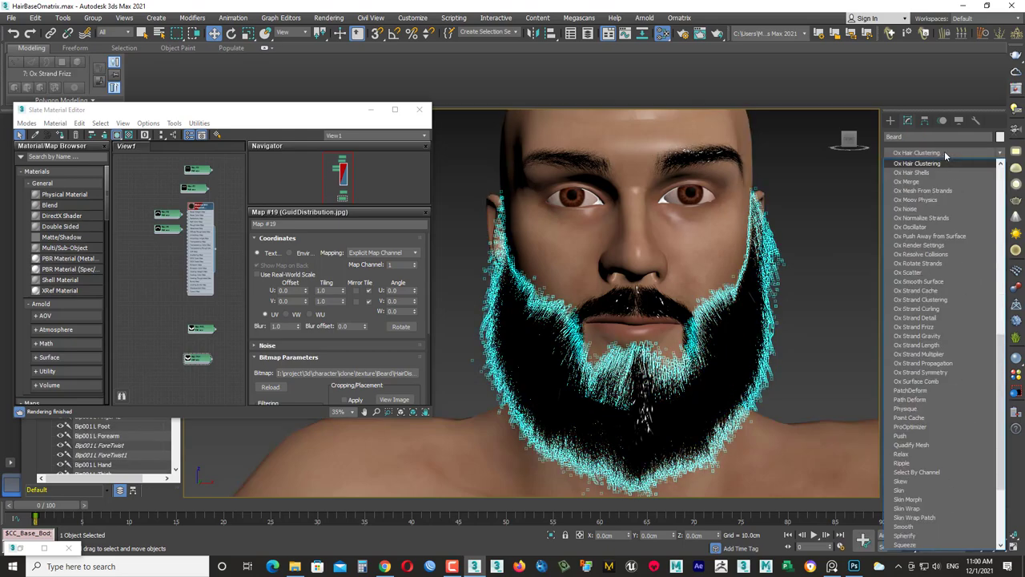
click(907, 163)
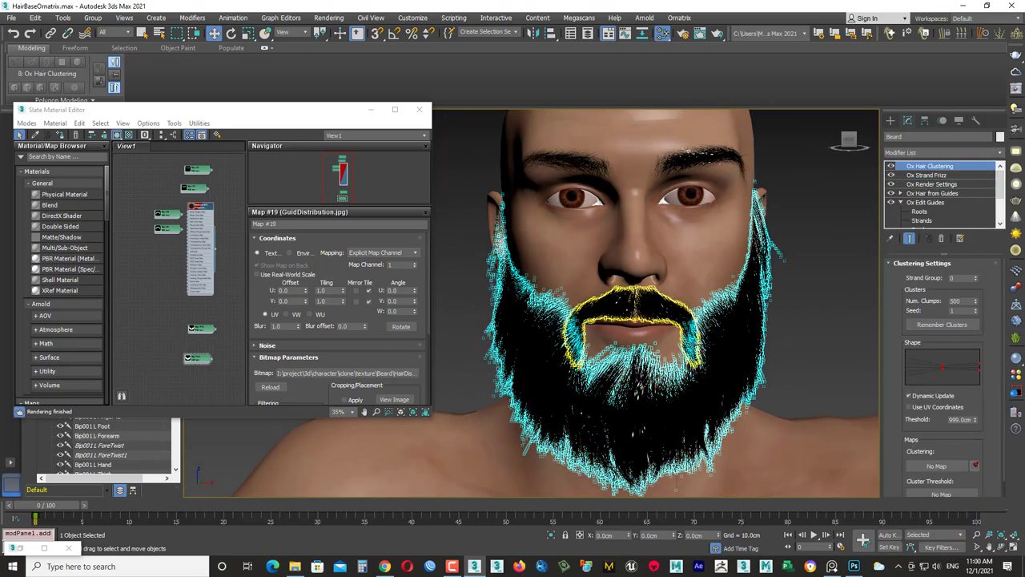
click(930, 175)
drag(937, 166, 936, 166)
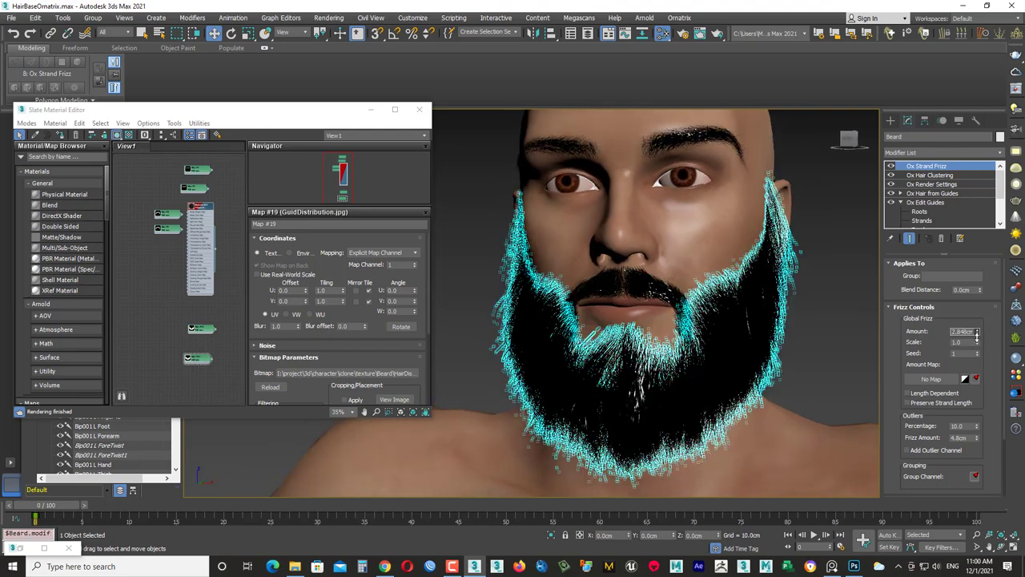
scroll(743, 377, up, 5)
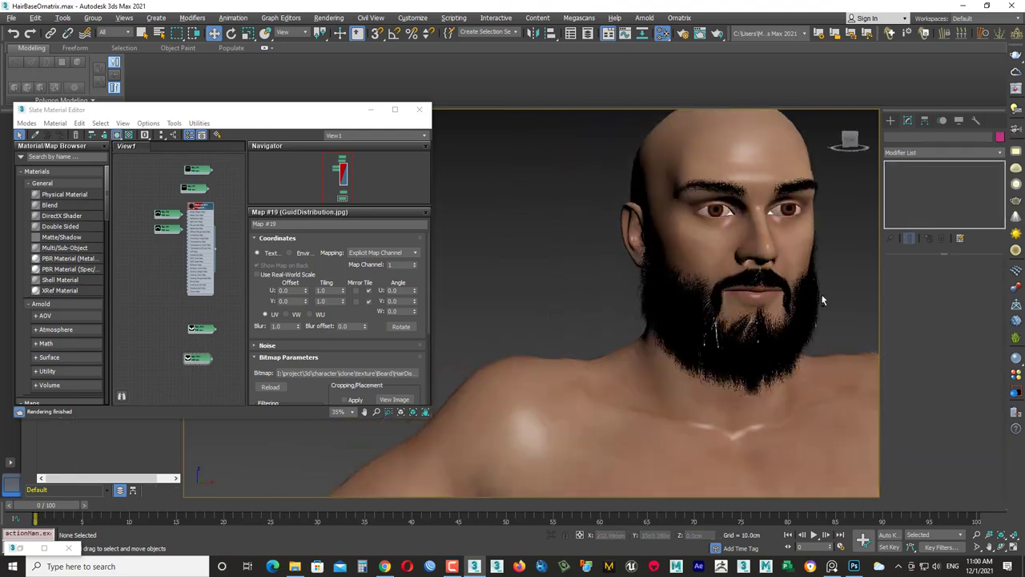
- Comb the chin guides and adjust their lengths with the GrowShrink brush in Ox Edit Guides
scroll(742, 377, down, 3)
click(925, 202)
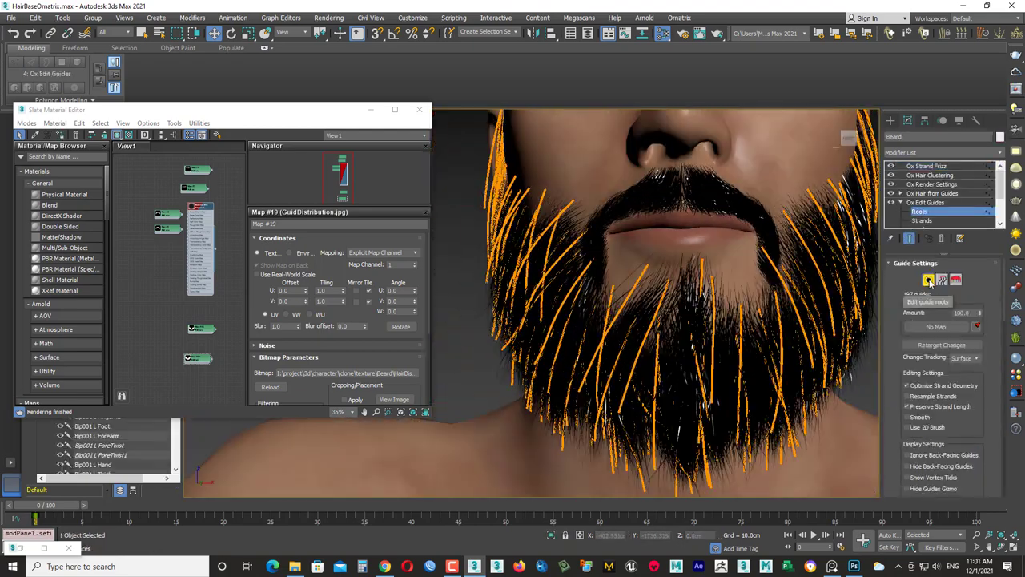
click(927, 280)
alt+middle_drag(721, 345, 833, 339)
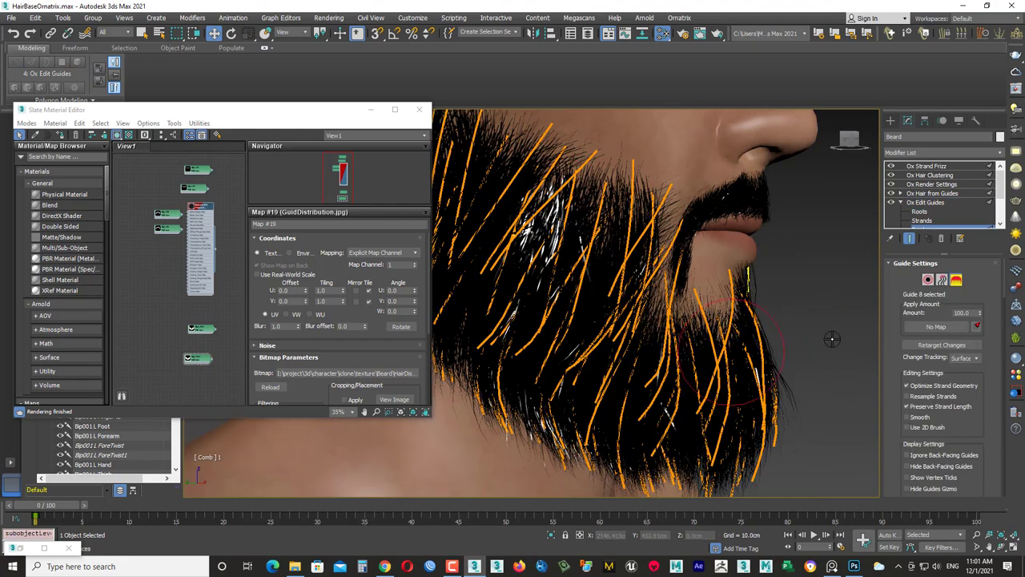
click(911, 286)
click(910, 287)
click(913, 298)
click(896, 321)
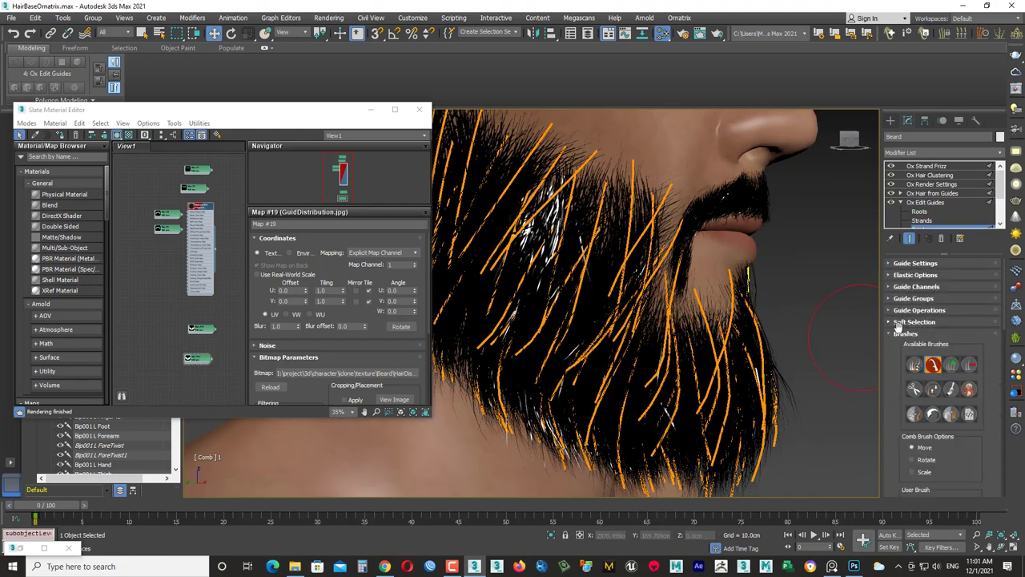
scroll(897, 428, down, 5)
mouse_move(881, 366)
alt+middle_down()
mouse_move(588, 312)
mouse_move(801, 240)
alt+middle_up()
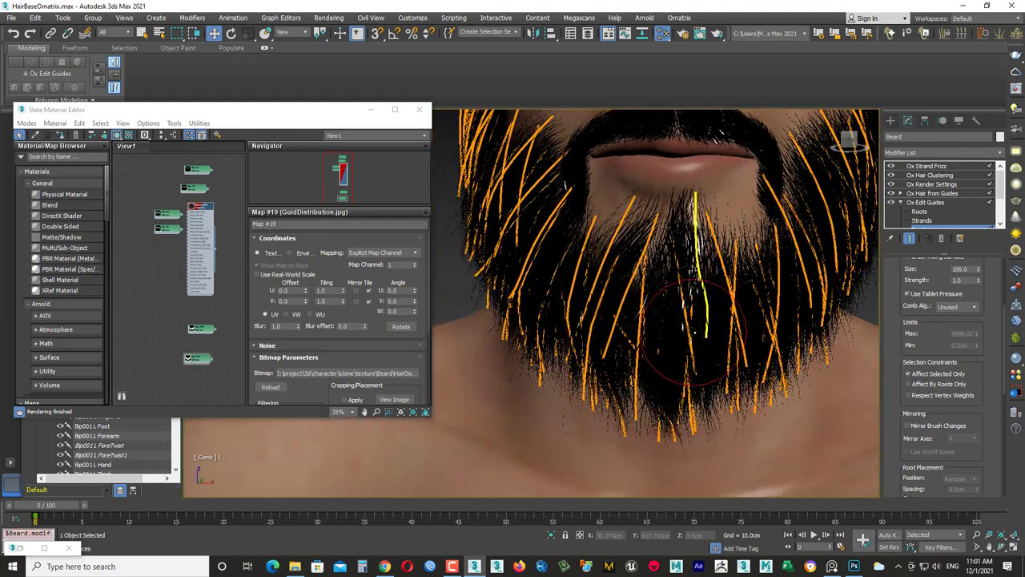
scroll(939, 361, up, 2)
click(933, 269)
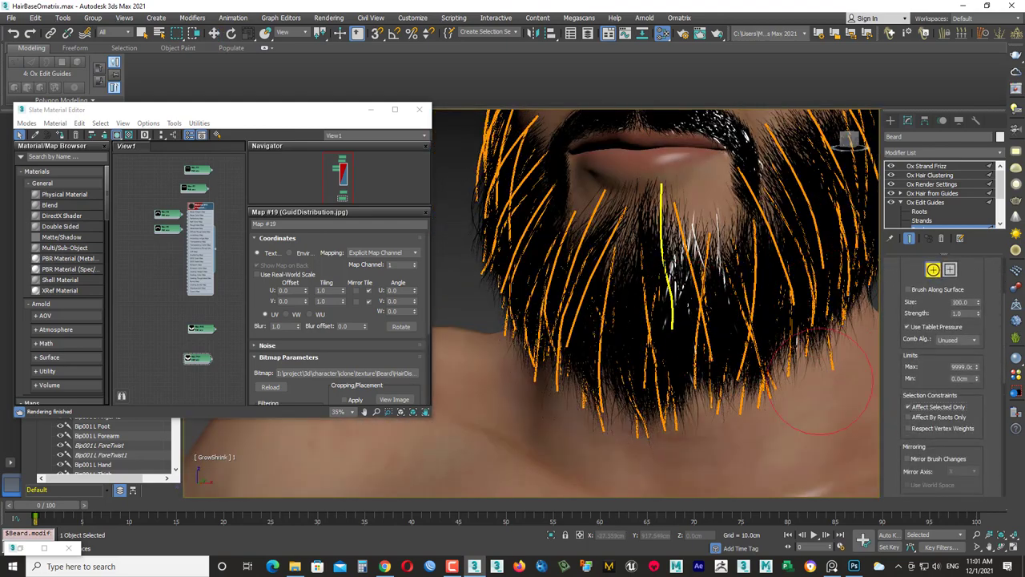
alt+middle_drag(801, 320, 699, 333)
- Replace Ox Hair Clustering with Ox Strand Clustering in the beard stack
click(921, 175)
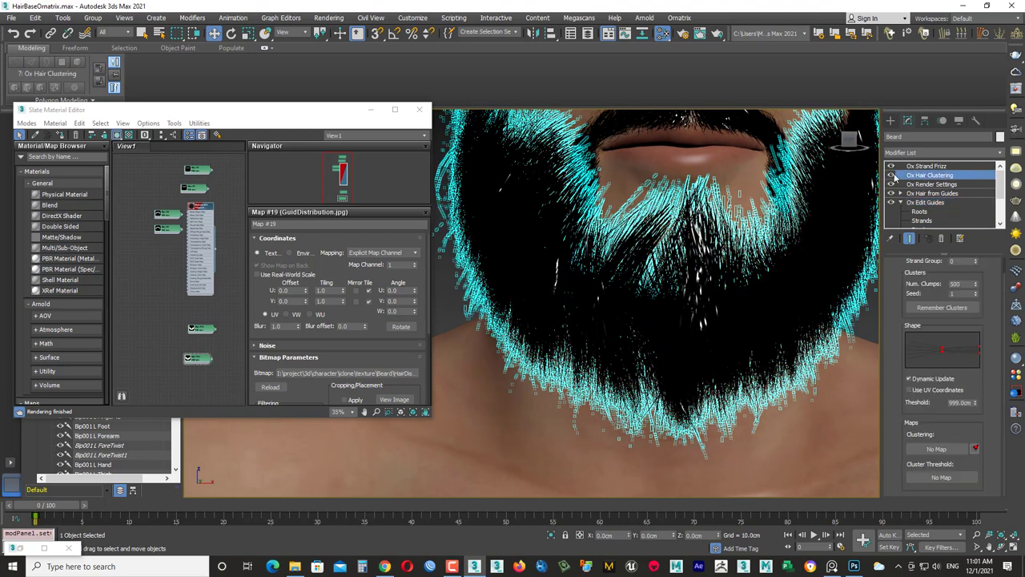
click(958, 238)
click(945, 152)
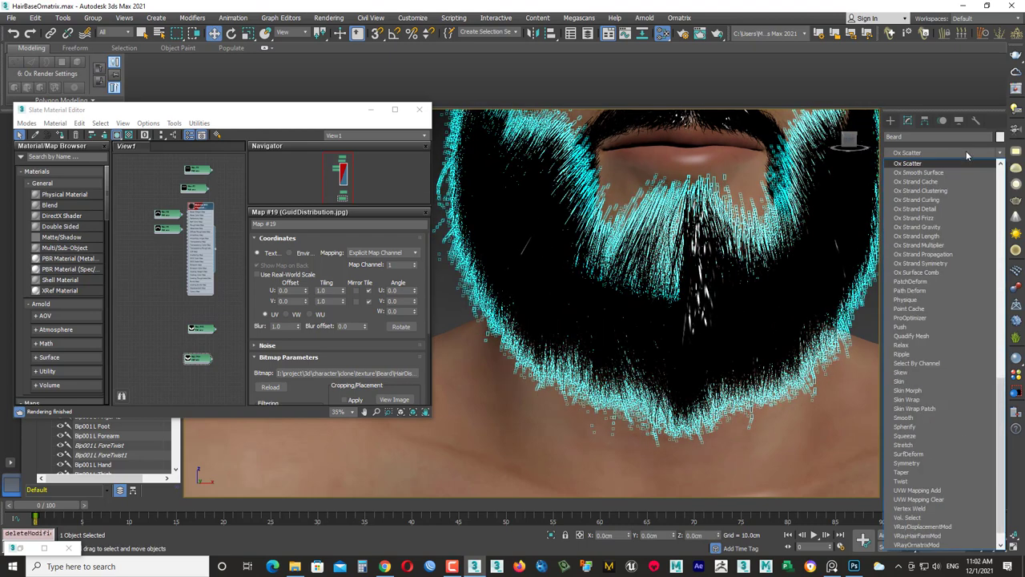
click(967, 162)
scroll(865, 326, down, 3)
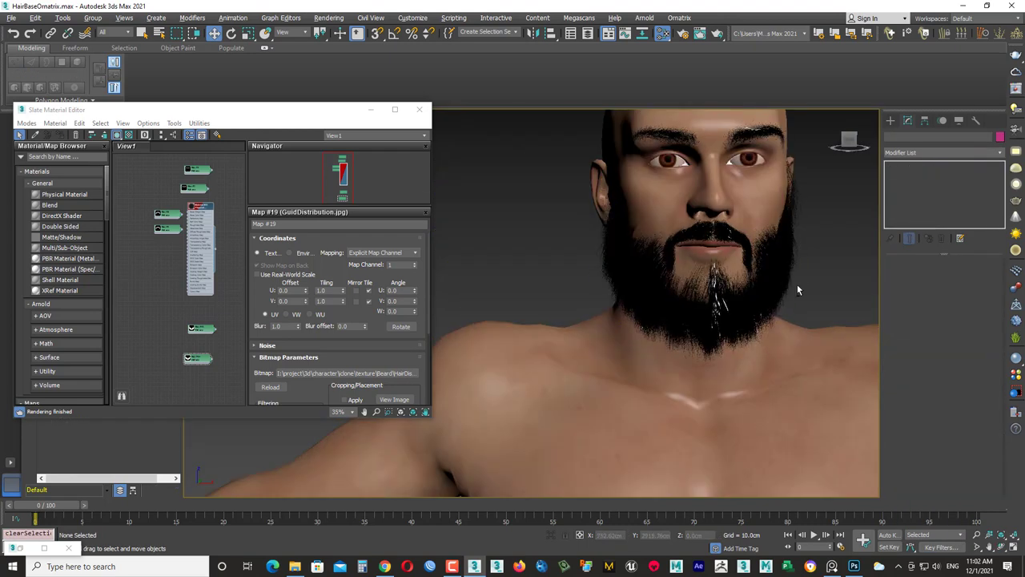
scroll(796, 289, up, 3)
- Reselect the beard and move guide roots on the chin in Ox Edit Guides
click(801, 264)
click(925, 220)
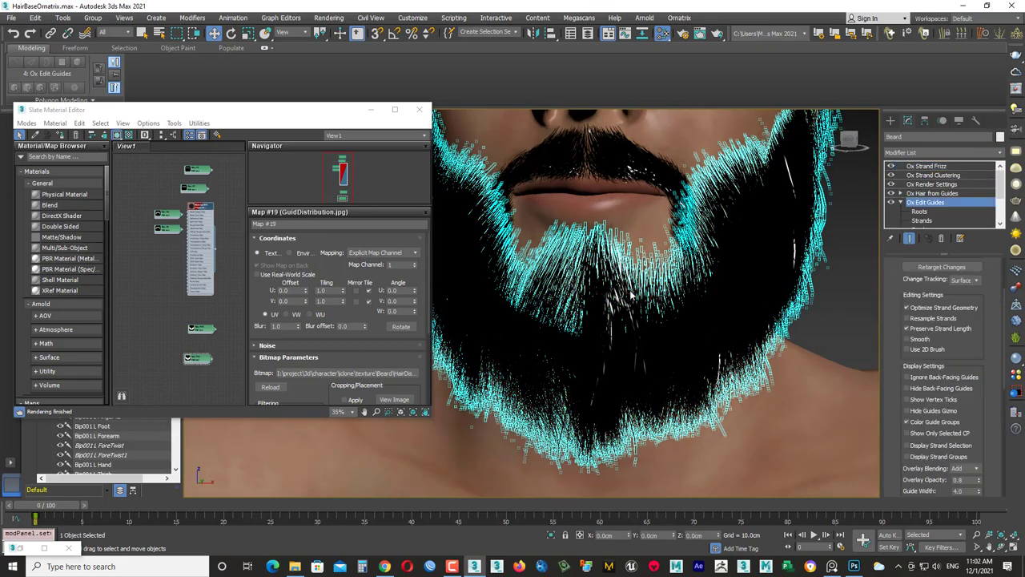
click(921, 211)
key(z)
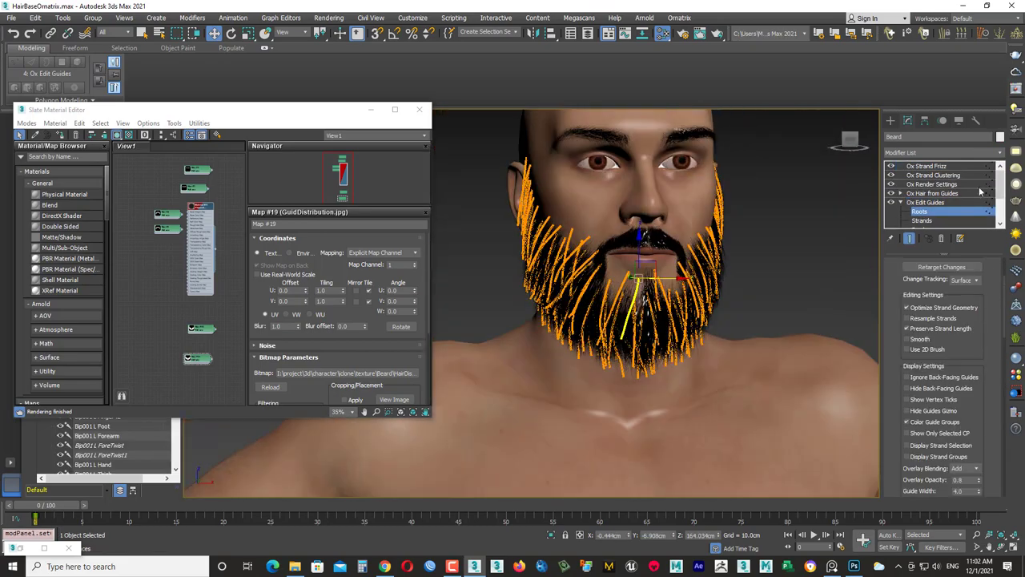
click(919, 203)
alt+middle_drag(609, 273, 689, 273)
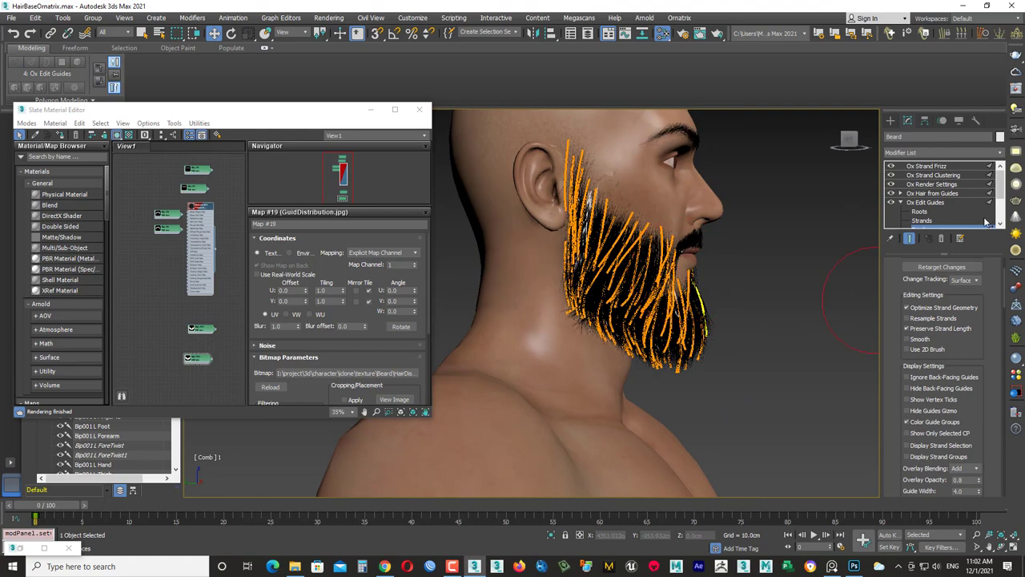
click(914, 264)
click(909, 311)
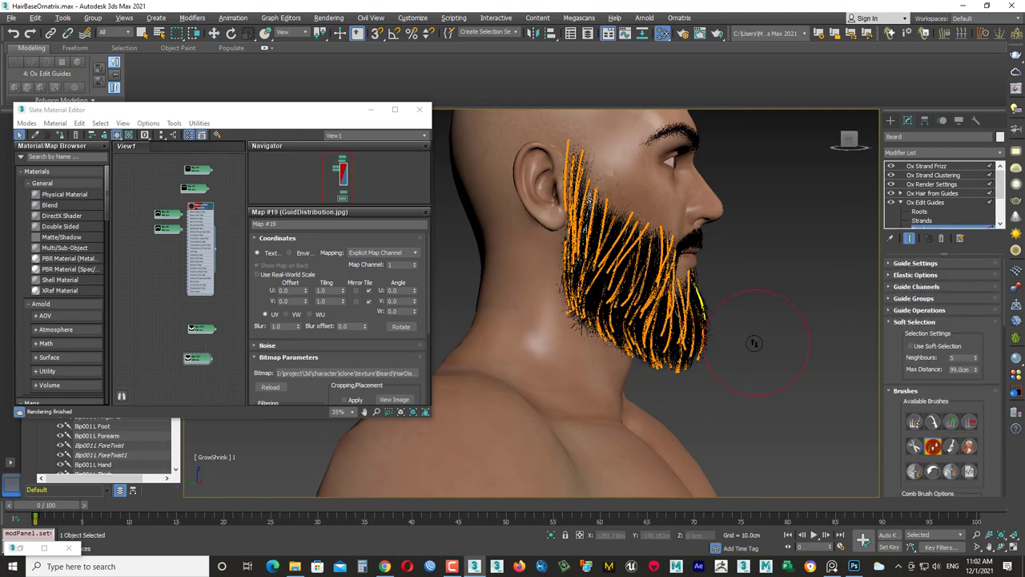
alt+middle_drag(754, 343, 640, 320)
click(919, 211)
scroll(677, 240, up, 3)
scroll(941, 360, down, 5)
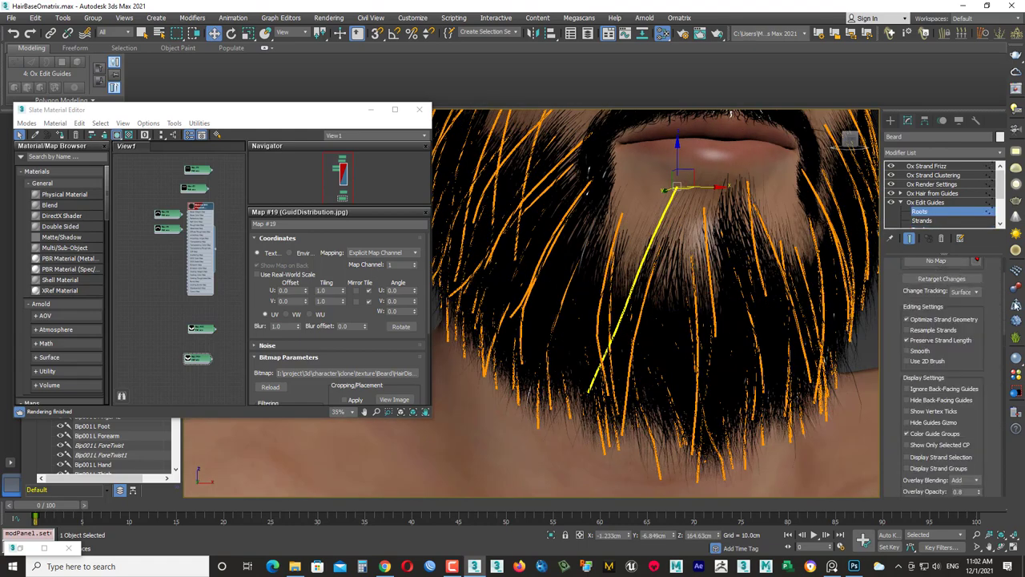
- Reshape the chin guides with the GrowShrink and Comb brushes
key(3)
scroll(678, 314, down, 5)
mouse_move(678, 313)
alt+middle_down()
mouse_move(624, 337)
mouse_move(668, 352)
alt+middle_up()
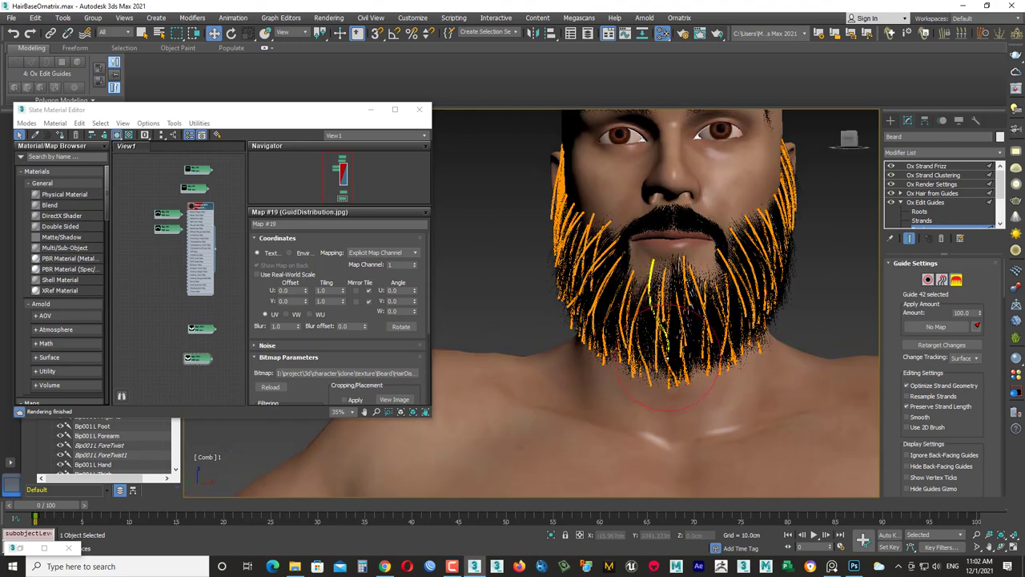
scroll(941, 361, down, 5)
scroll(941, 361, down, 3)
click(932, 337)
alt+middle_drag(641, 321, 721, 304)
click(932, 314)
mouse_move(801, 320)
alt+middle_down()
mouse_move(753, 321)
mouse_move(849, 308)
alt+middle_up()
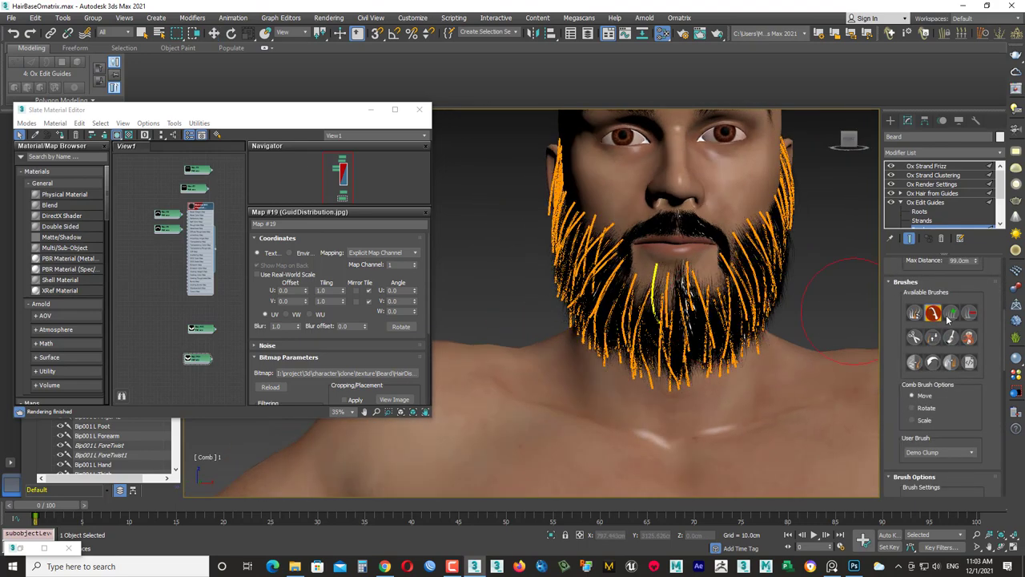
- Adjust the chin guide roots again, checking the beard from the side
key(2)
scroll(681, 304, up, 5)
mouse_move(681, 304)
alt+middle_down()
mouse_move(641, 312)
mouse_move(721, 304)
alt+middle_up()
scroll(681, 304, down, 5)
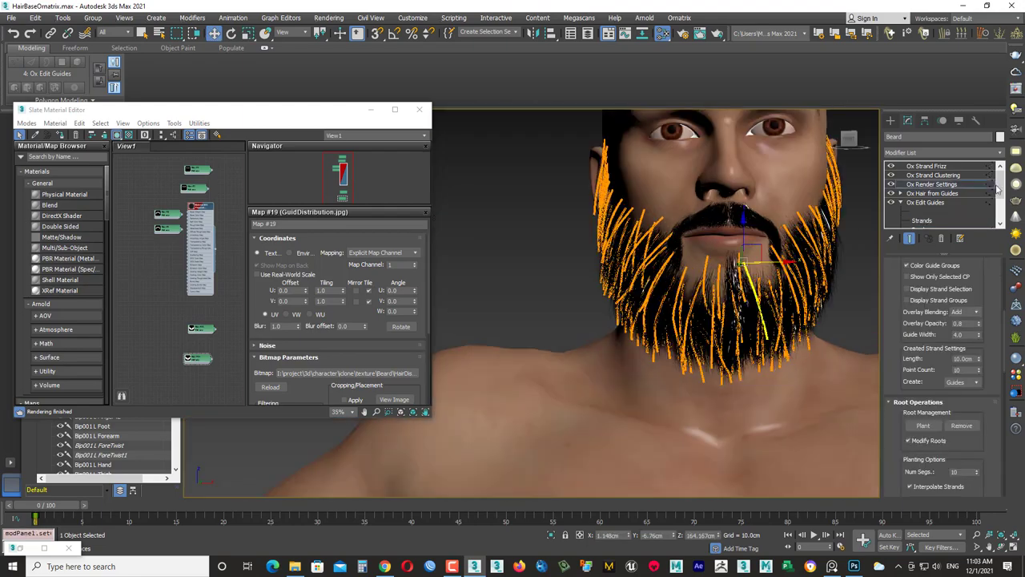
click(929, 202)
scroll(941, 193, down, 2)
click(919, 166)
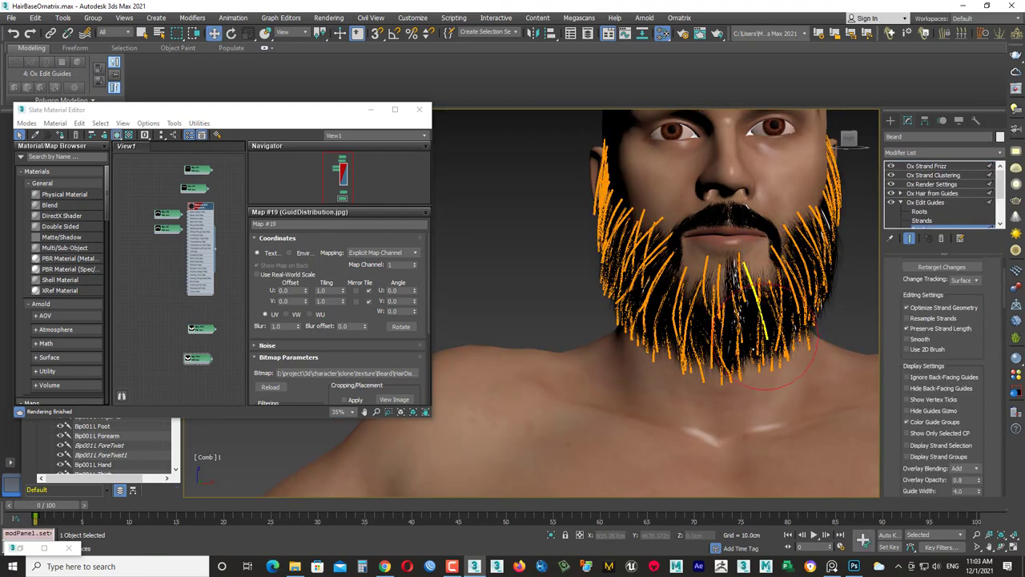
mouse_move(789, 360)
alt+middle_down()
mouse_move(595, 371)
mouse_move(791, 364)
alt+middle_up()
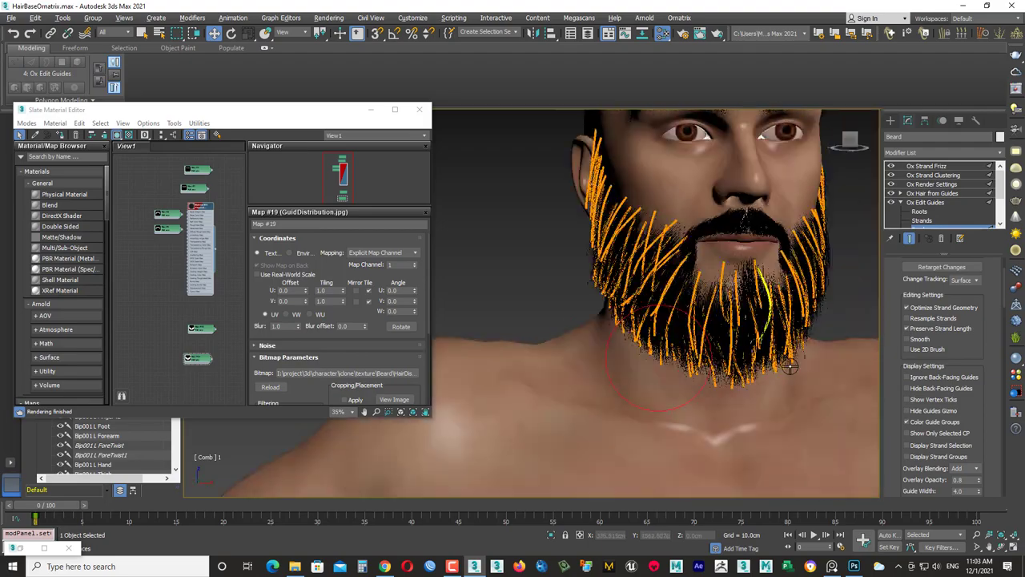
scroll(789, 364, up, 4)
- Pick a brush with set size and hardness, zoom the mask to 100% and hide the UV wireframe
click(852, 566)
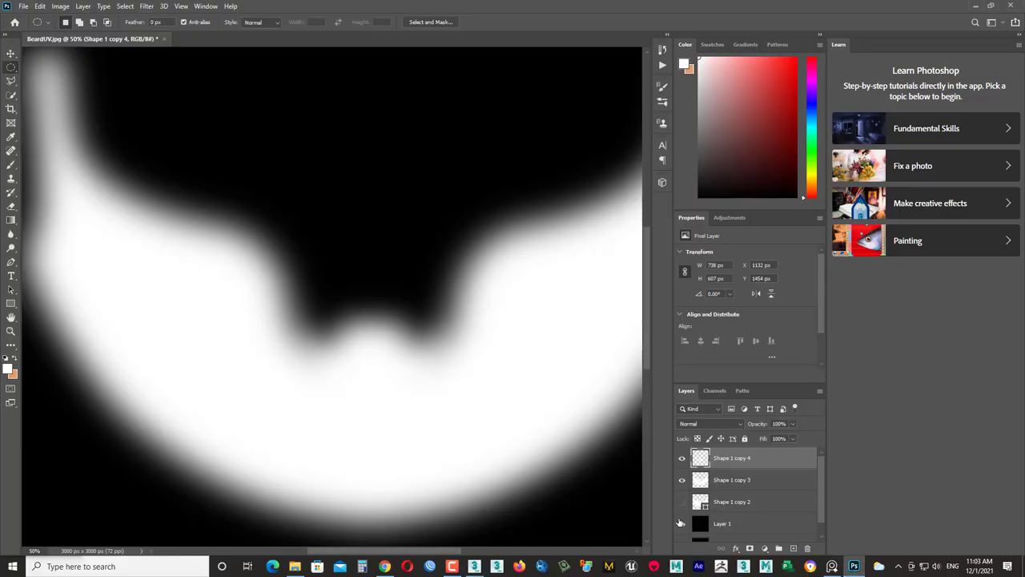
click(10, 164)
right_click(442, 373)
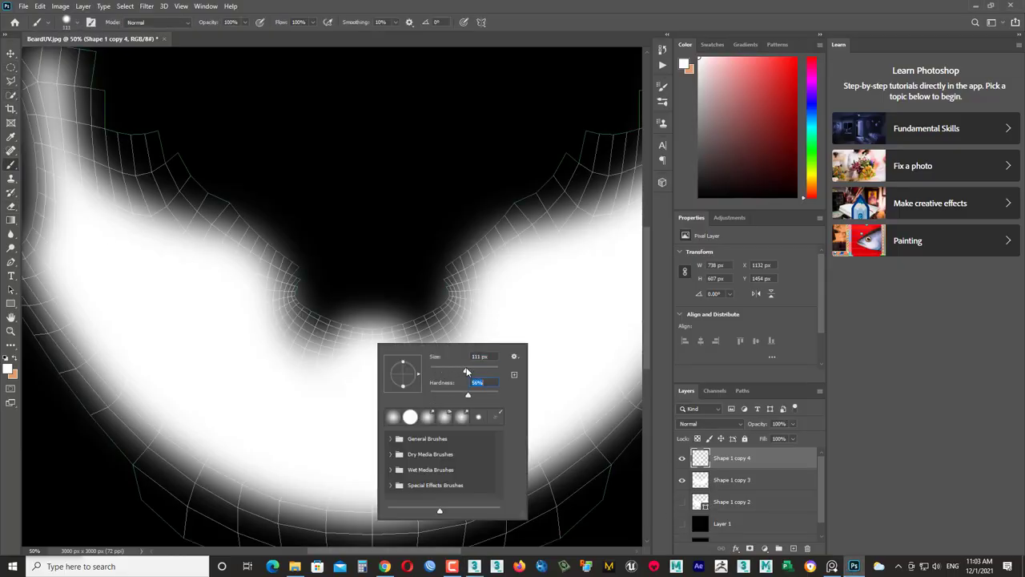
key(Escape)
key(ctrl+plus)
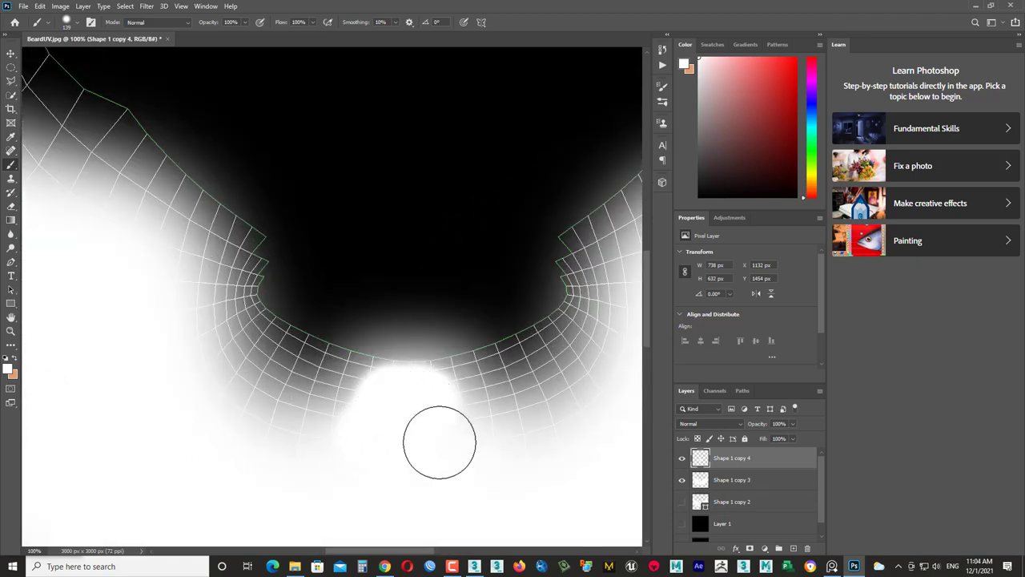
click(680, 534)
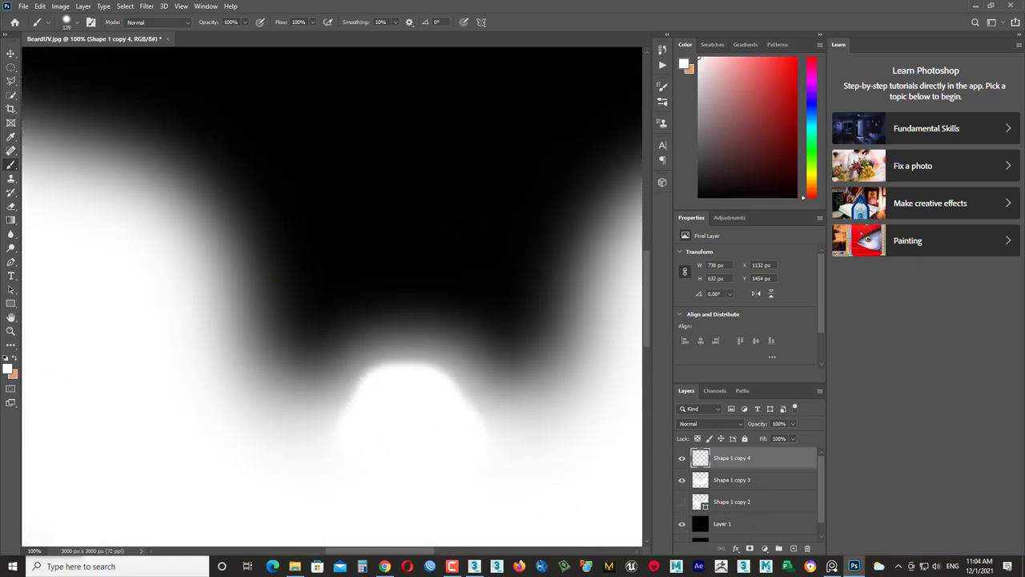
- Save the mask as a JPEG over BeardUV.jpg, accepting the quality options
click(23, 5)
click(48, 159)
click(241, 256)
click(240, 327)
click(366, 330)
click(538, 282)
click(570, 141)
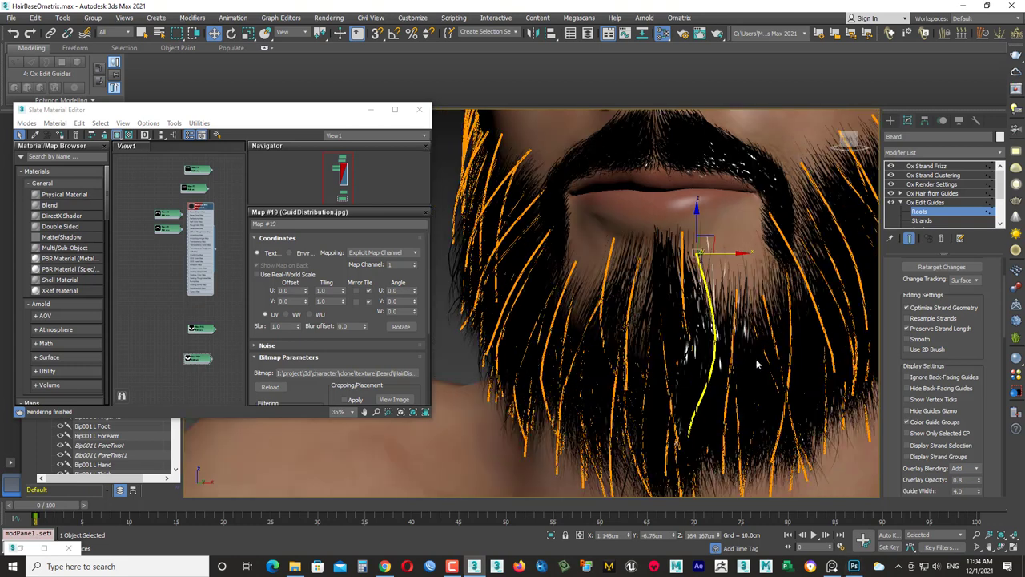
- Lower the beard's Ox Strand Frizz Scale to 0.11
click(931, 183)
click(930, 193)
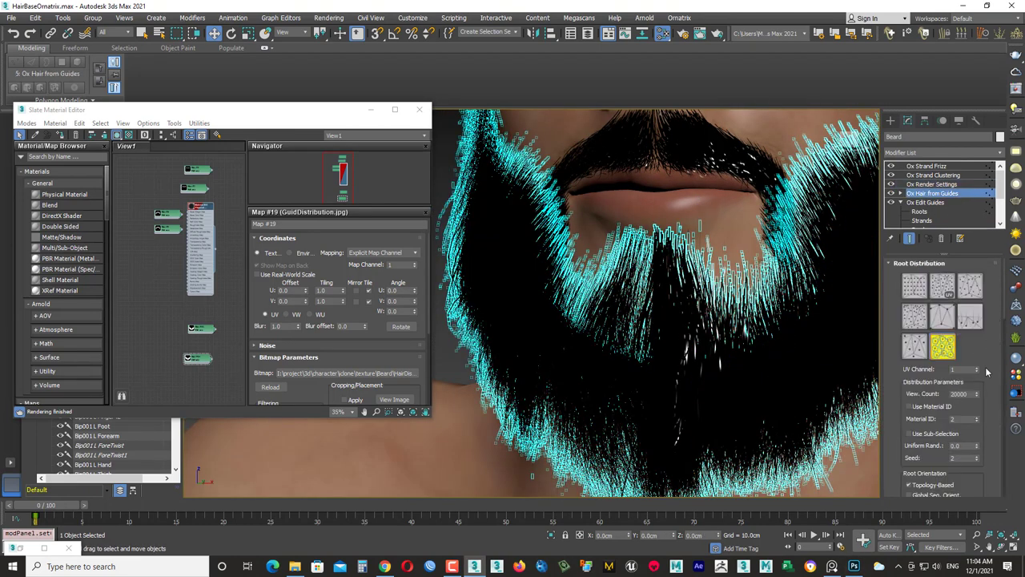
click(854, 567)
click(854, 566)
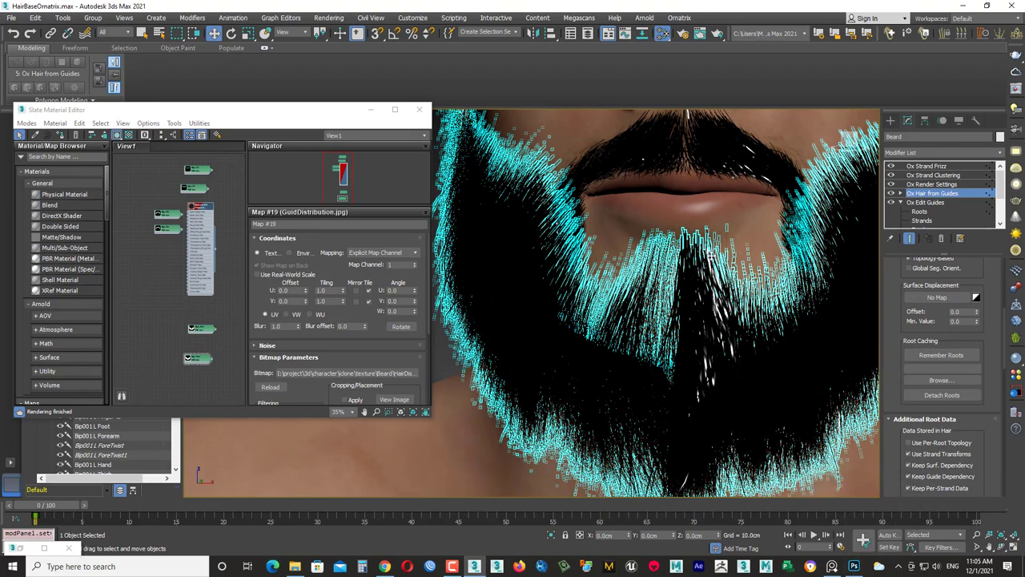
click(927, 165)
drag(977, 342, 976, 361)
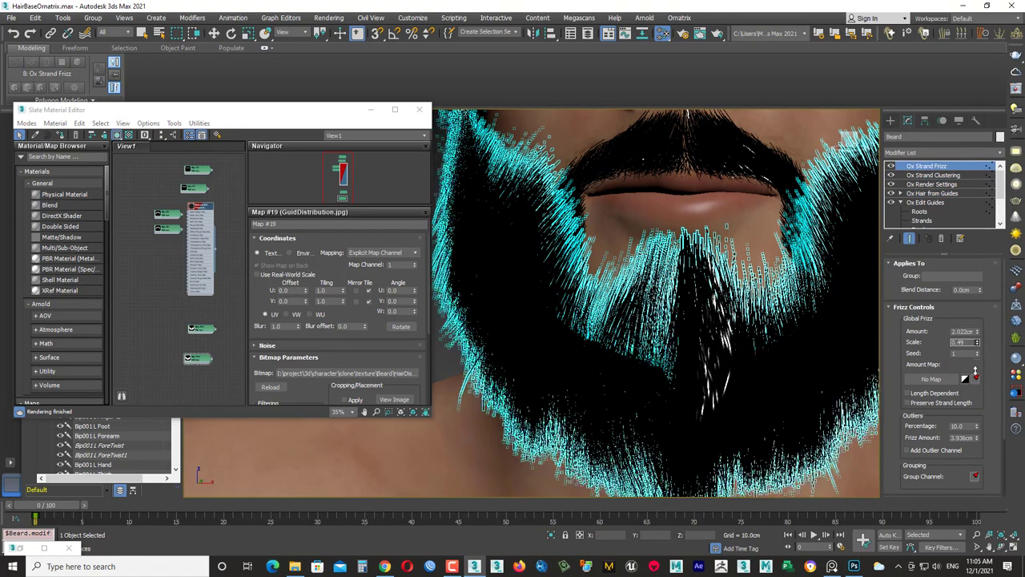
text(0.11)
middle_drag(865, 231, 712, 224)
- Accept the Ox Guides from Surface topology warning and close the Slate Material Editor
click(901, 202)
click(937, 221)
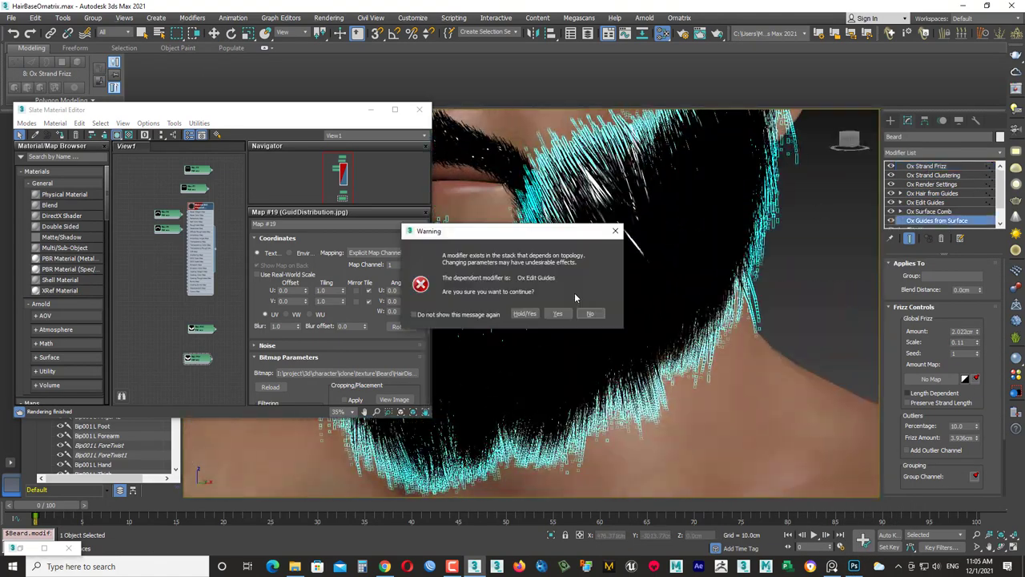
key(Return)
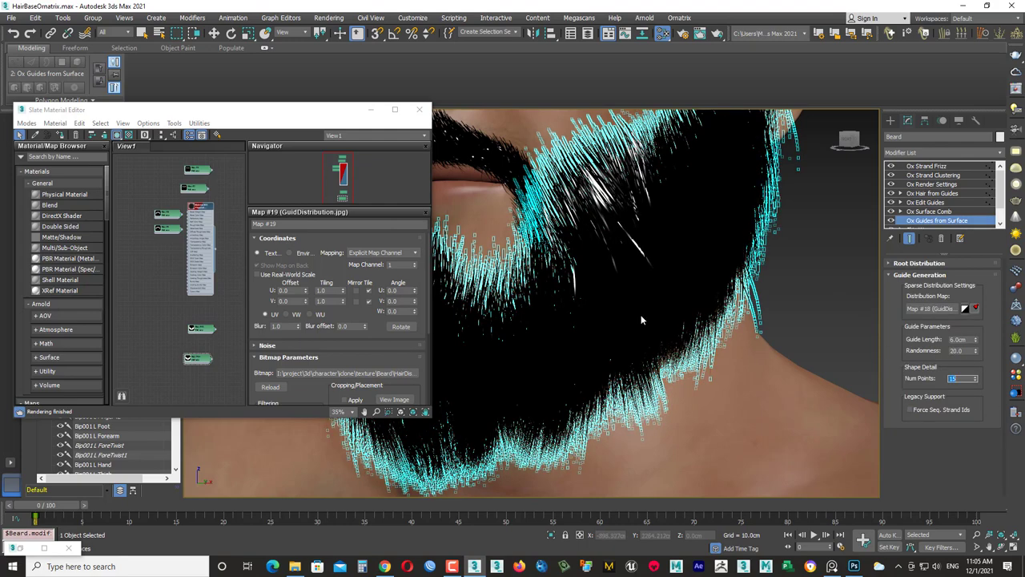
scroll(828, 242, down, 3)
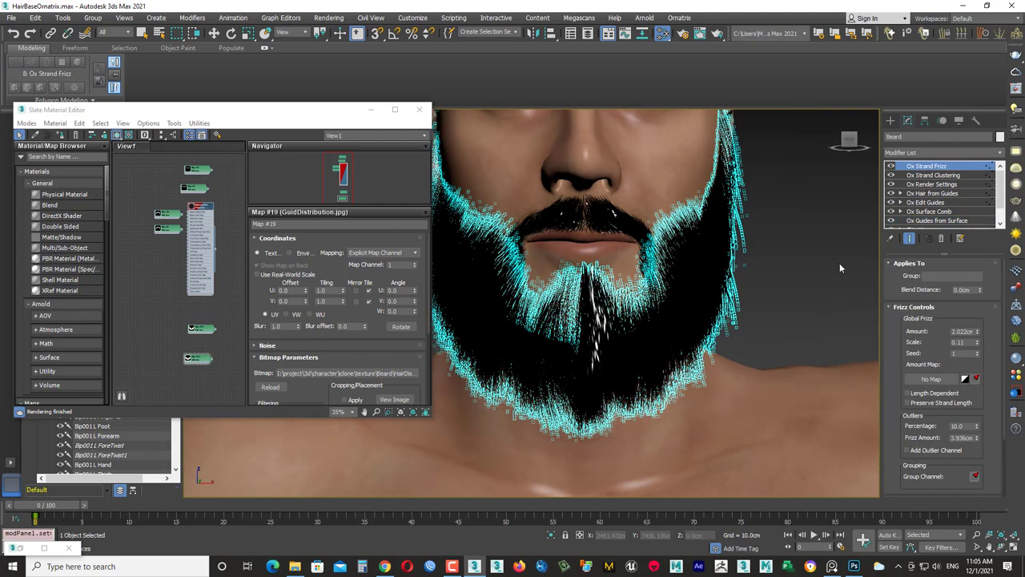
click(419, 109)
scroll(295, 211, up, 2)
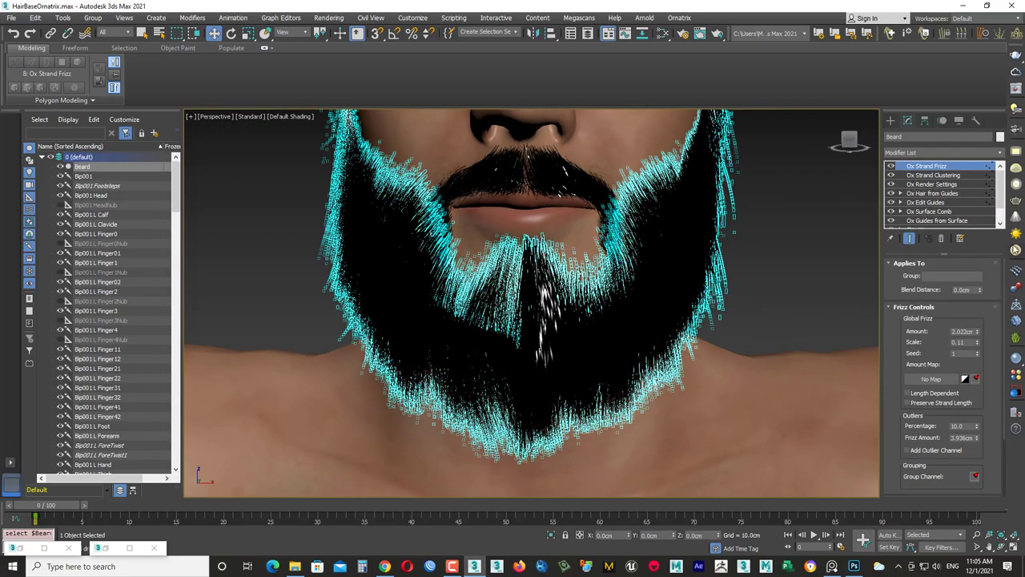
- Add Ox Hair Clustering to the beard and orbit to check the clumps
click(922, 183)
click(999, 152)
scroll(937, 320, down, 5)
click(929, 336)
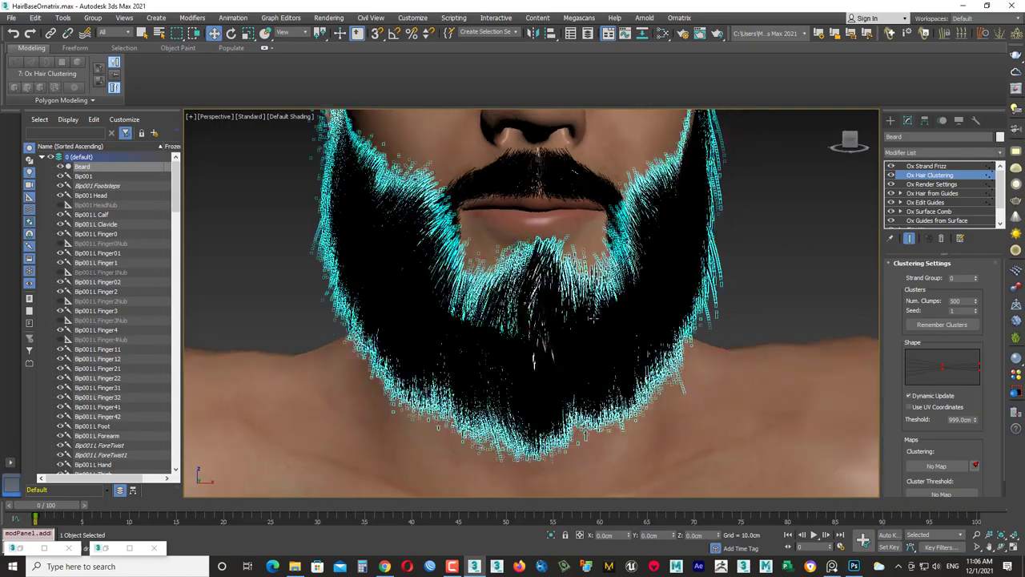
mouse_move(521, 320)
alt+middle_down()
mouse_move(638, 322)
mouse_move(896, 176)
alt+middle_up()
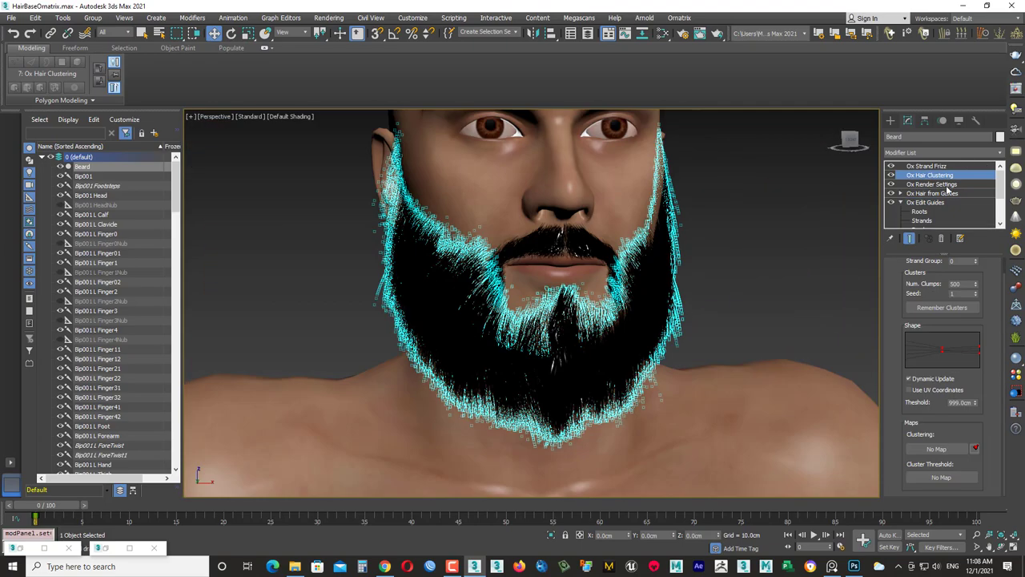
- Stack Ox Strand Curling (Magnitude -0.61cm) and Ox Strand Length (Length 67.0) on the beard
click(999, 152)
scroll(945, 320, down, 5)
click(947, 335)
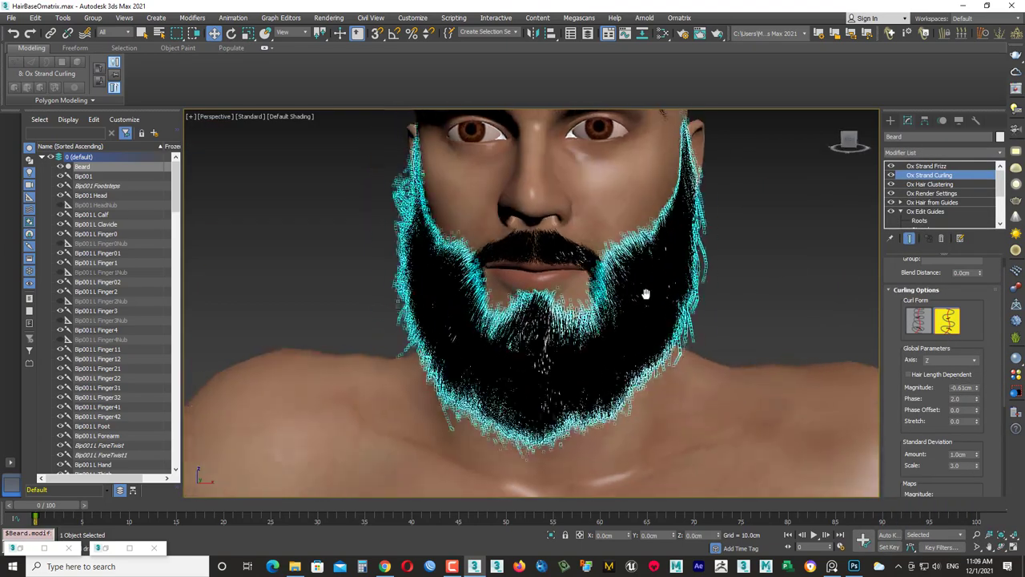
click(953, 165)
click(999, 152)
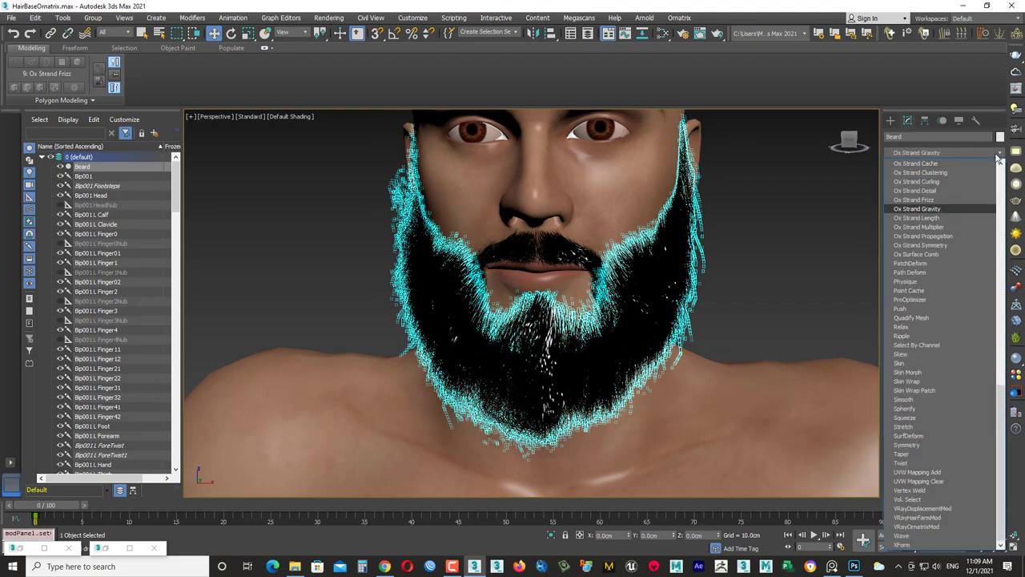
click(916, 218)
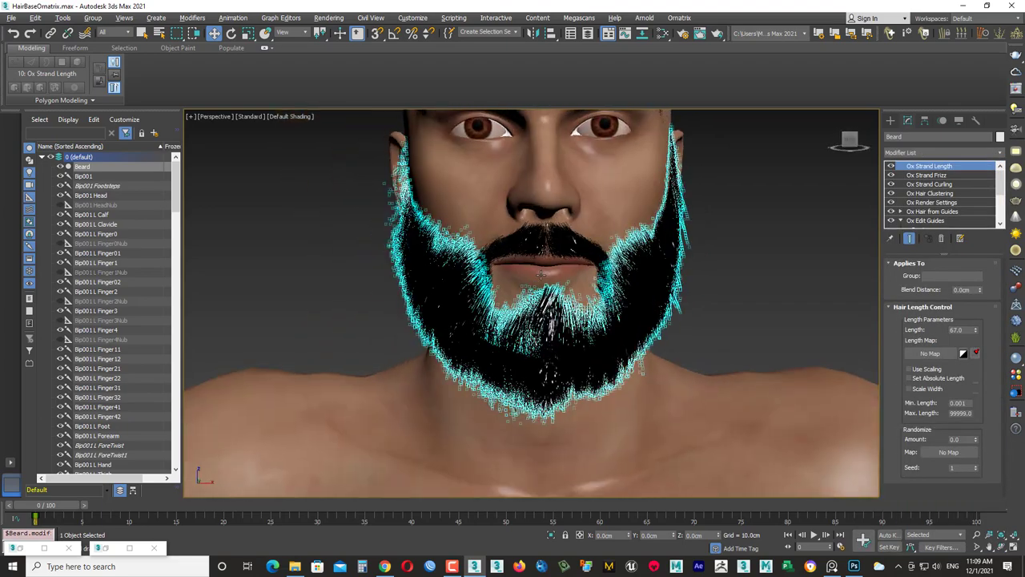
- In Photoshop, hide the blurred Shape 1 copy 3 mask and show the crisp Shape 1 copy 2
click(817, 301)
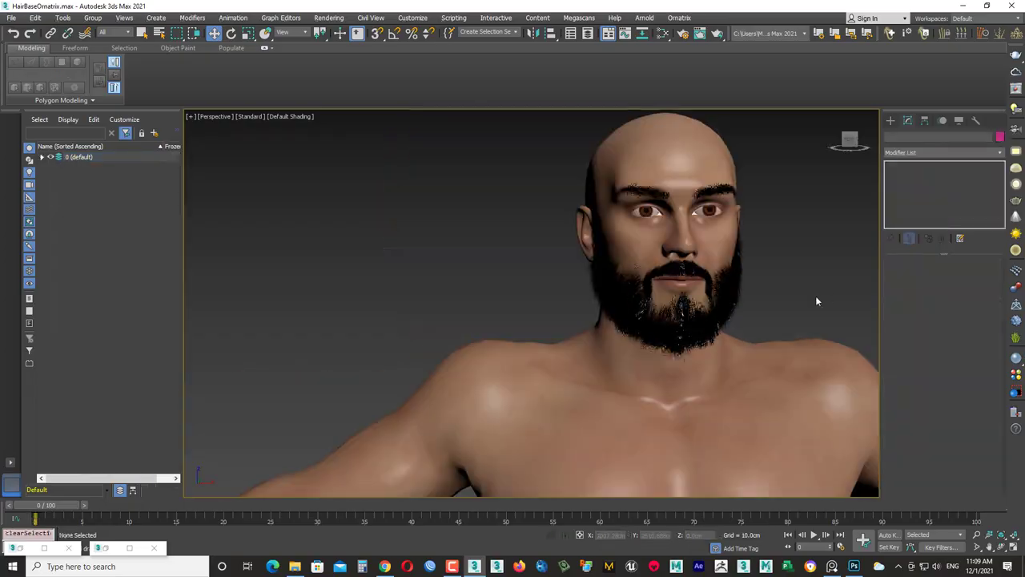
key(alt+Tab)
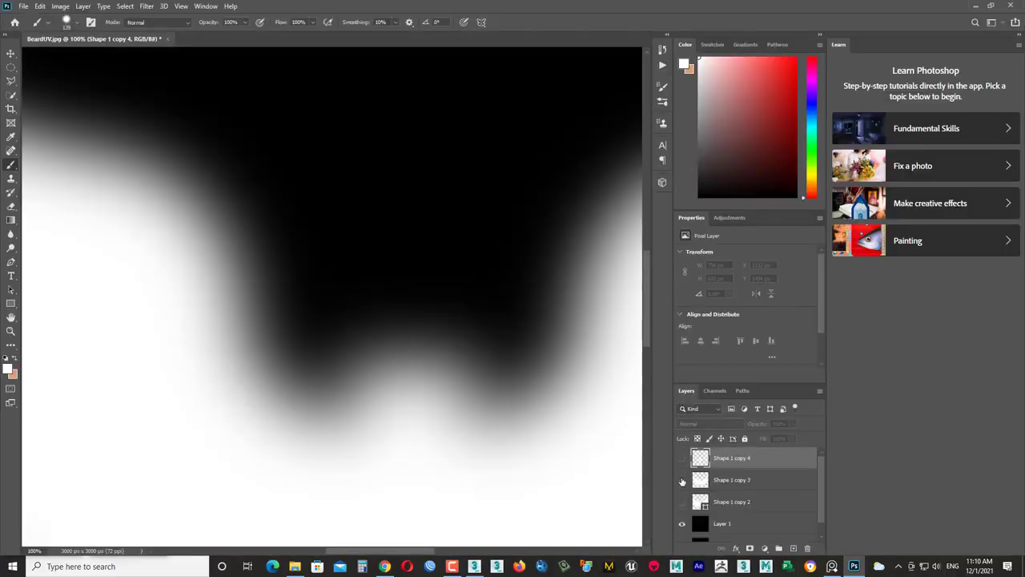
click(682, 480)
click(682, 501)
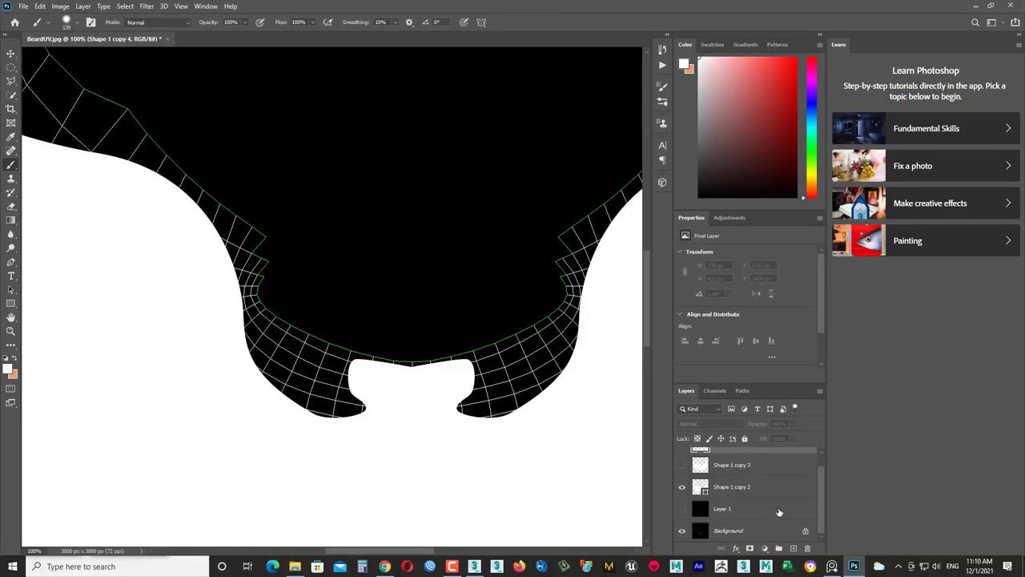
- Add a new empty layer and set the brush size to 30 px
key(shift+ctrl+alt+n)
right_click(412, 381)
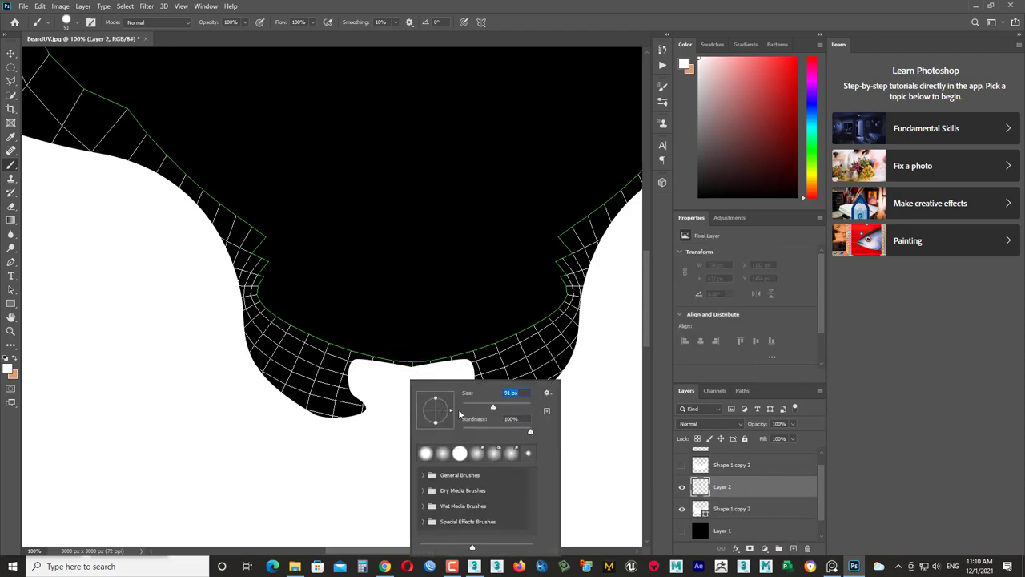
text(30)
key(Return)
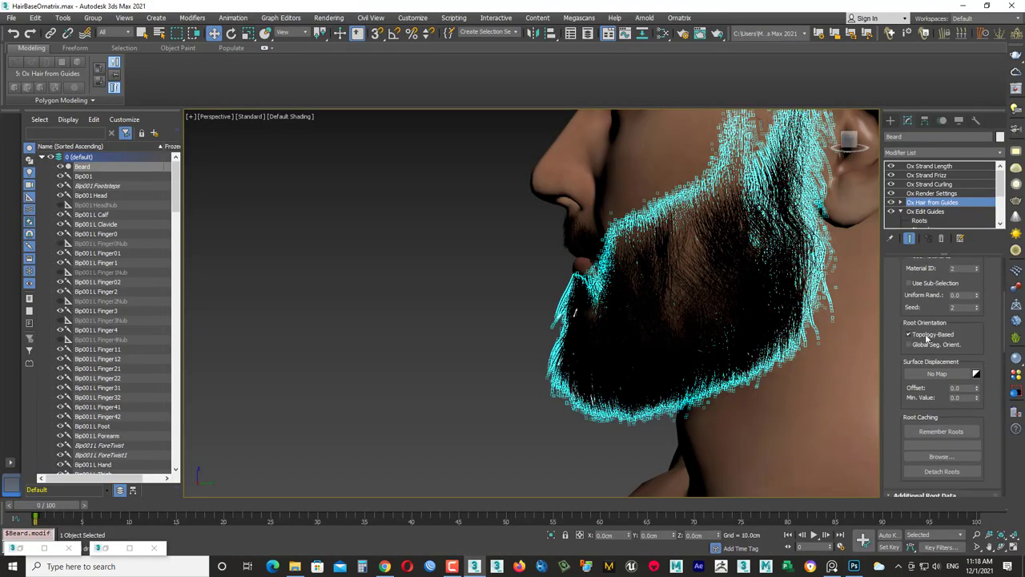
- Uncheck Topology-Based in Ox Hair from Guides and vary strand lengths (Randomize Amount 0.91)
click(922, 335)
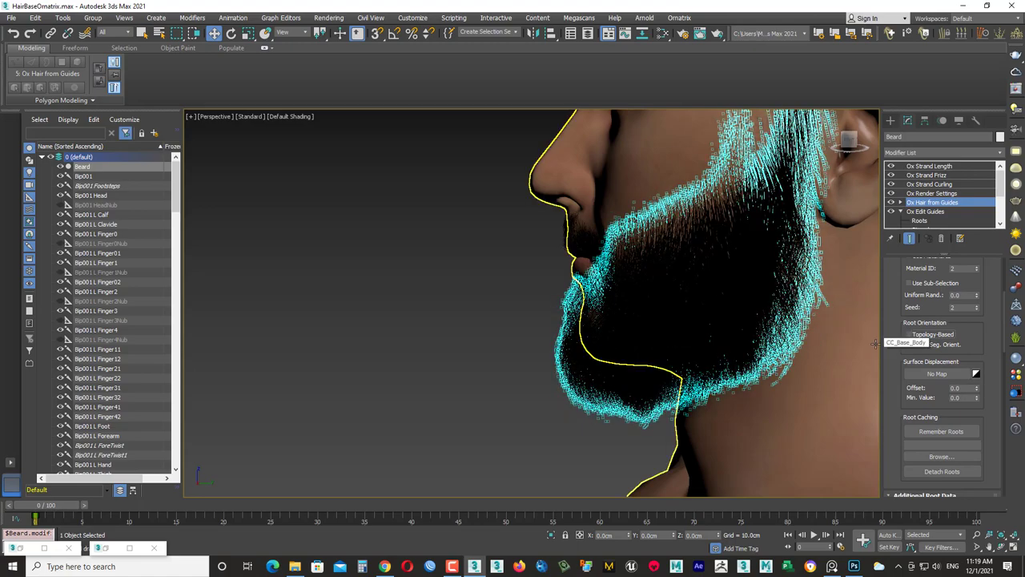
alt+middle_drag(801, 329, 615, 331)
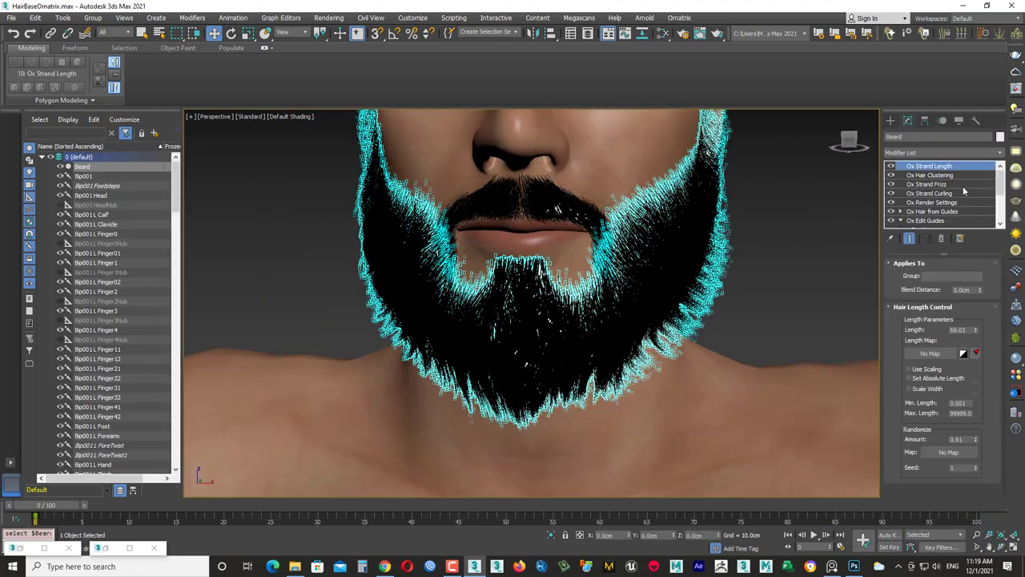
click(929, 193)
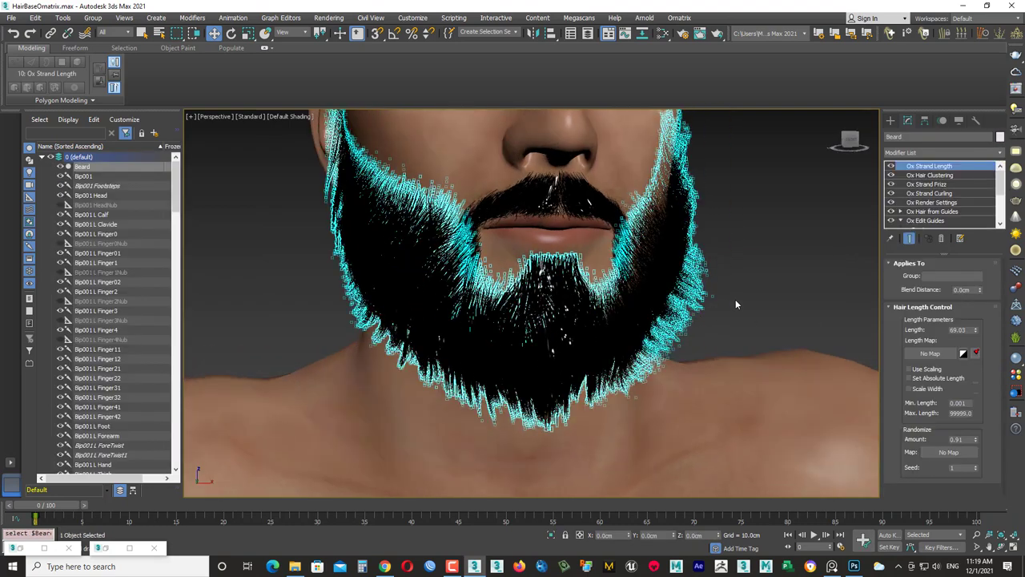
- Switch the viewport shading to High Quality and deselect the beard
click(250, 116)
click(283, 154)
click(770, 211)
- From a three-quarter view, drag-select the 22 guides at the beard's front-left
alt+middle_drag(771, 216, 481, 252)
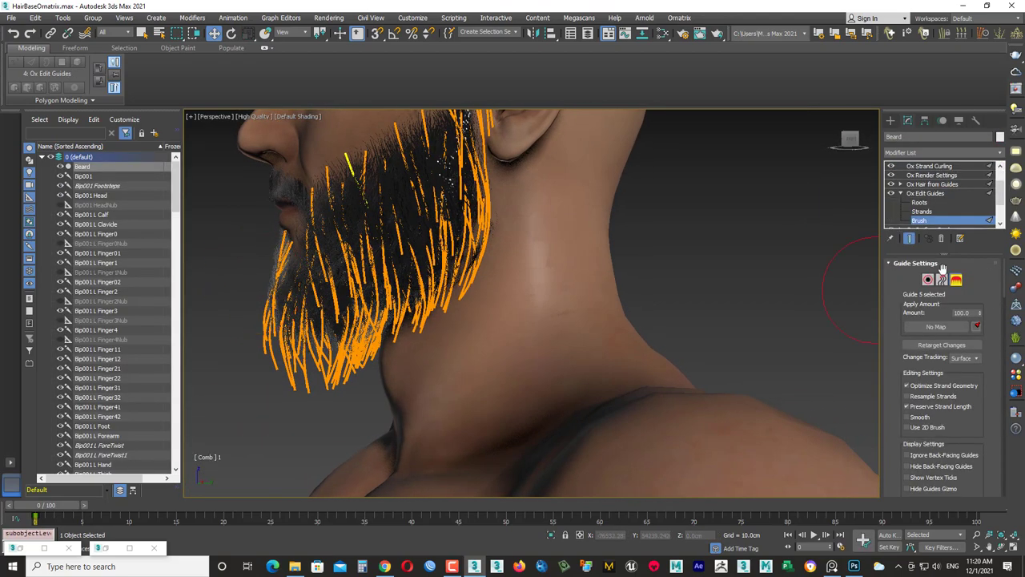
drag(304, 360, 308, 240)
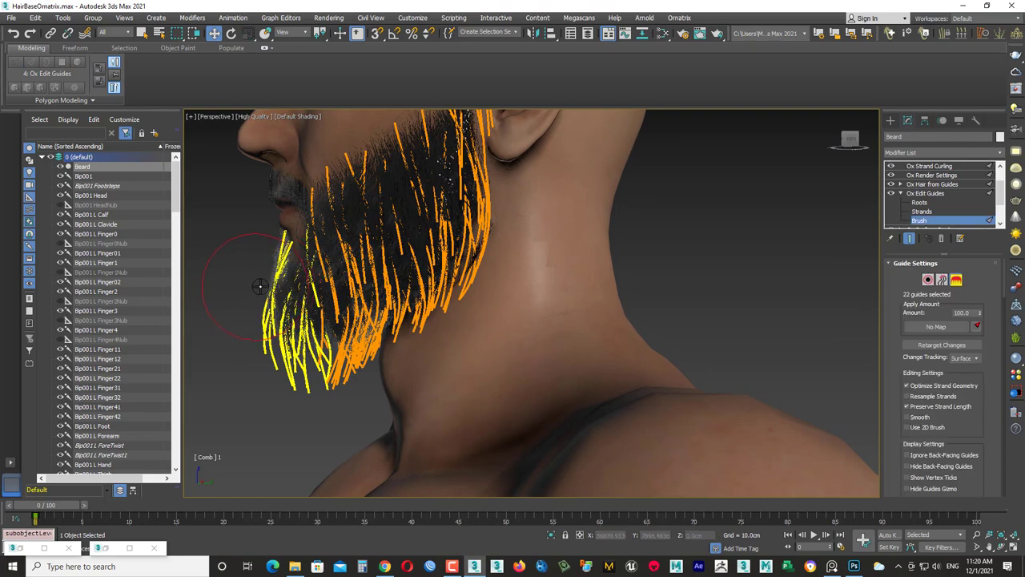
mouse_move(256, 280)
alt+middle_down()
mouse_move(504, 388)
mouse_move(348, 429)
alt+middle_up()
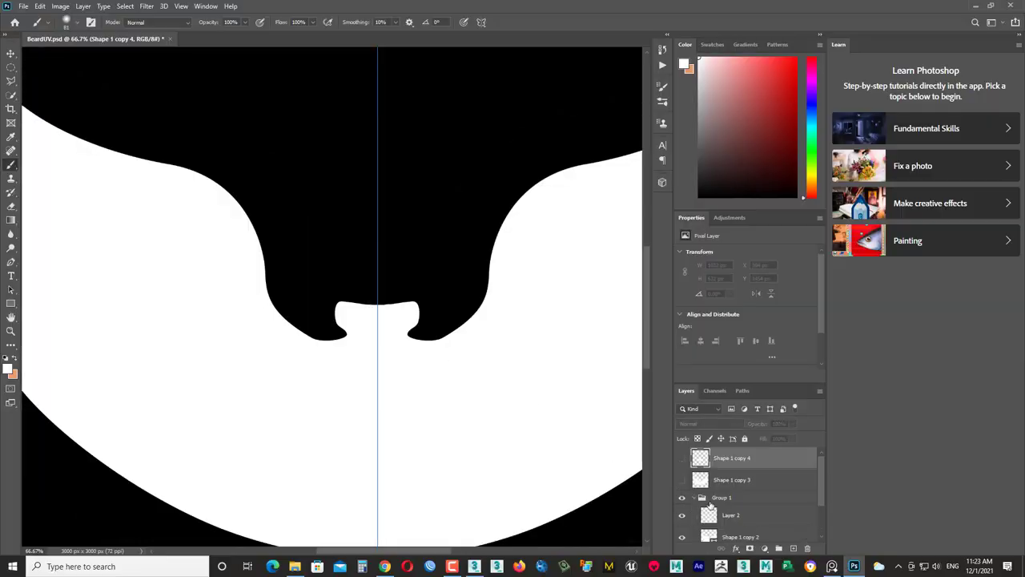
- Zoom the mask to 200% on the chin notch and select the path's edge segment
click(479, 566)
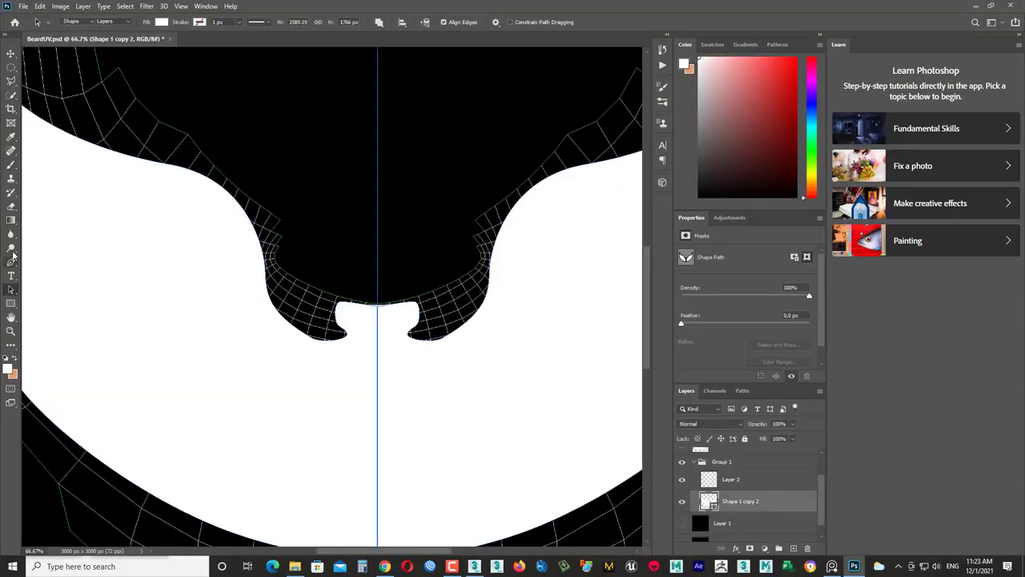
click(12, 260)
key(ctrl+plus)
key(ctrl+plus)
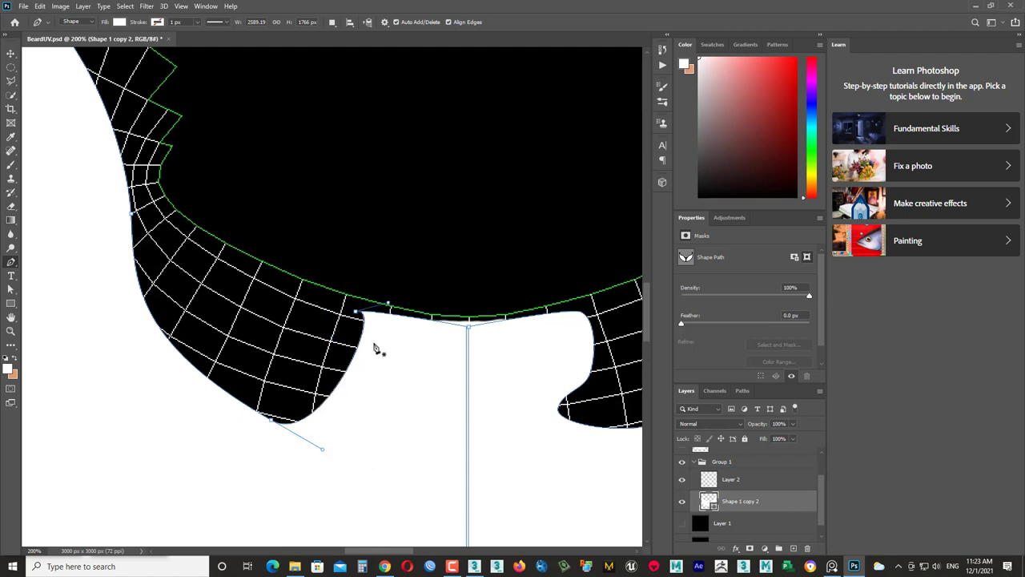
drag(600, 401, 588, 372)
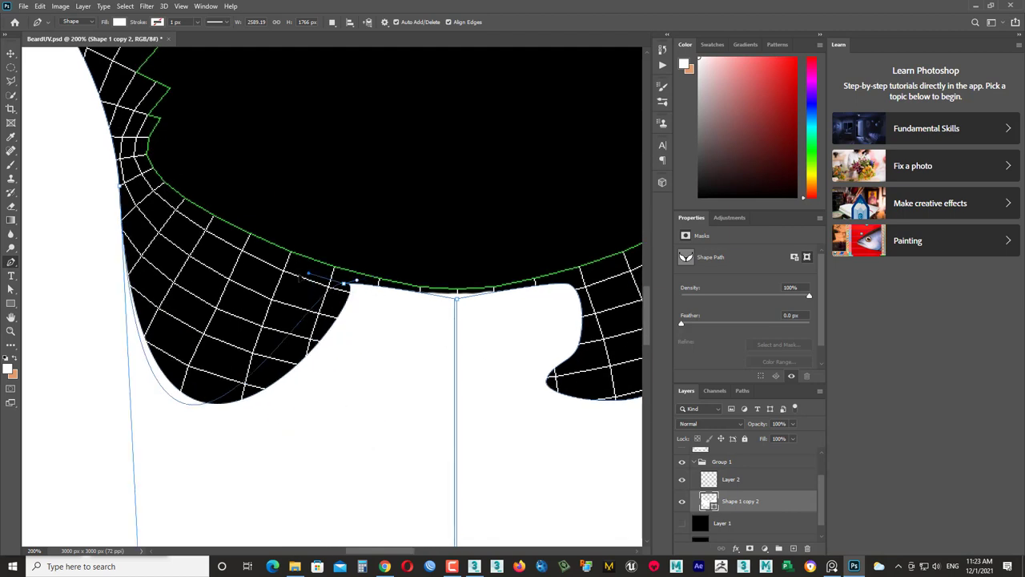
scroll(341, 396, down, 3)
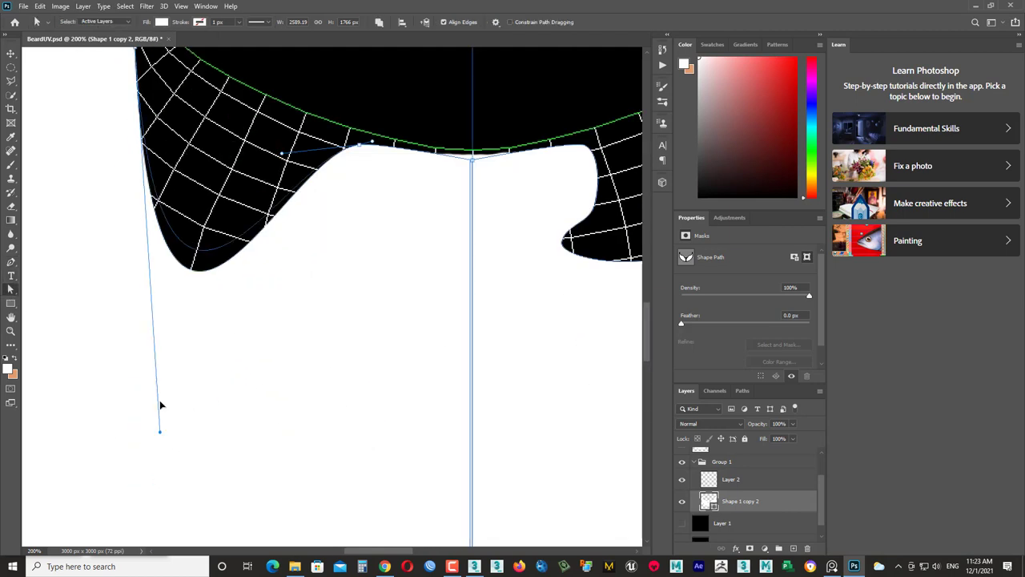
scroll(307, 318, up, 4)
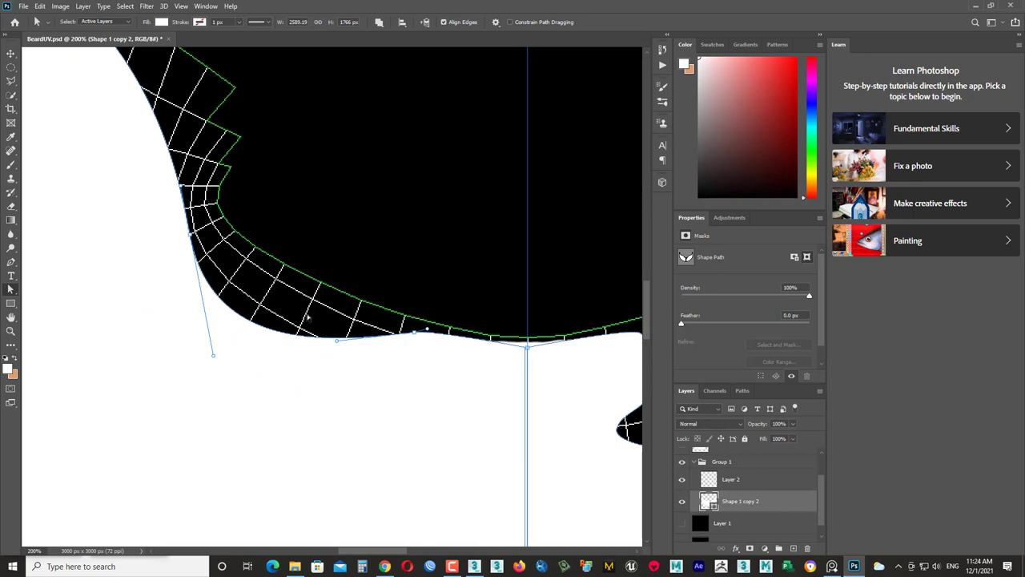
scroll(308, 318, down, 1)
shift+scroll(308, 318, right, 2)
shift+scroll(307, 318, right, 1)
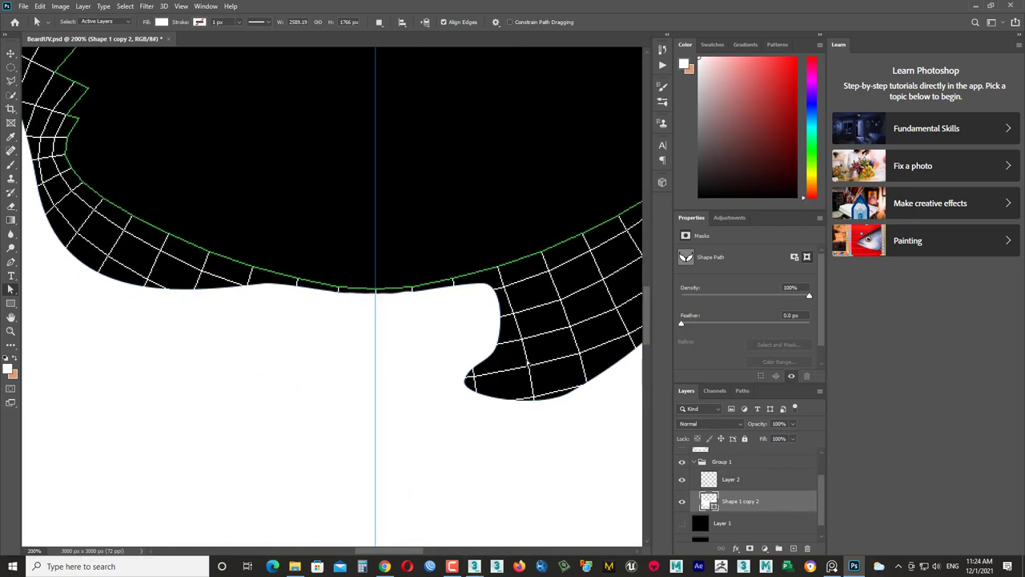
scroll(272, 318, up, 1)
shift+scroll(272, 318, left, 4)
click(273, 318)
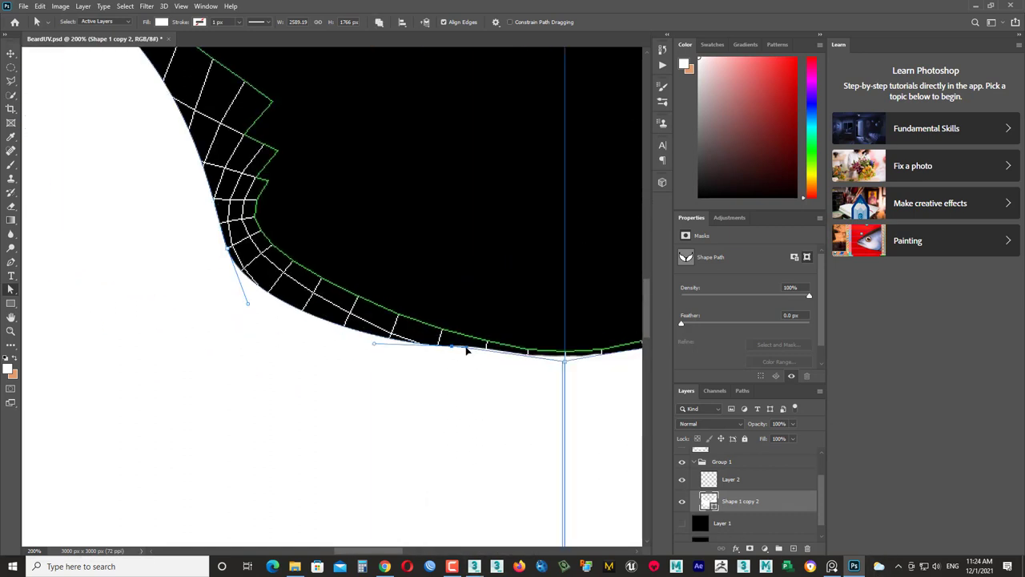
alt+scroll(339, 346, down, 1)
alt+scroll(414, 392, down, 1)
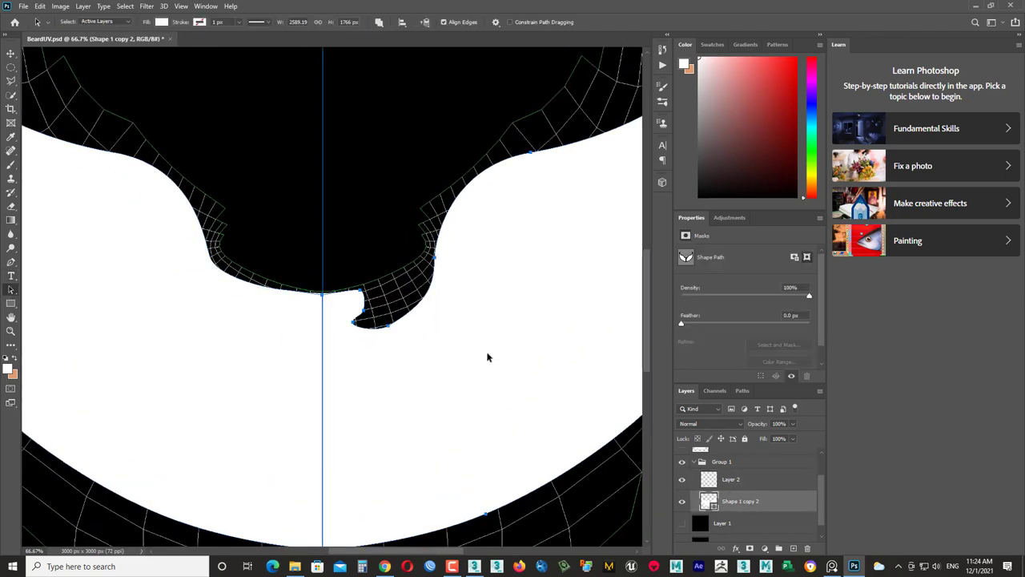
- Delete the path's right half, then duplicate, flip horizontally and place the mirrored copy
key(Delete)
key(ctrl+alt+t)
right_click(274, 332)
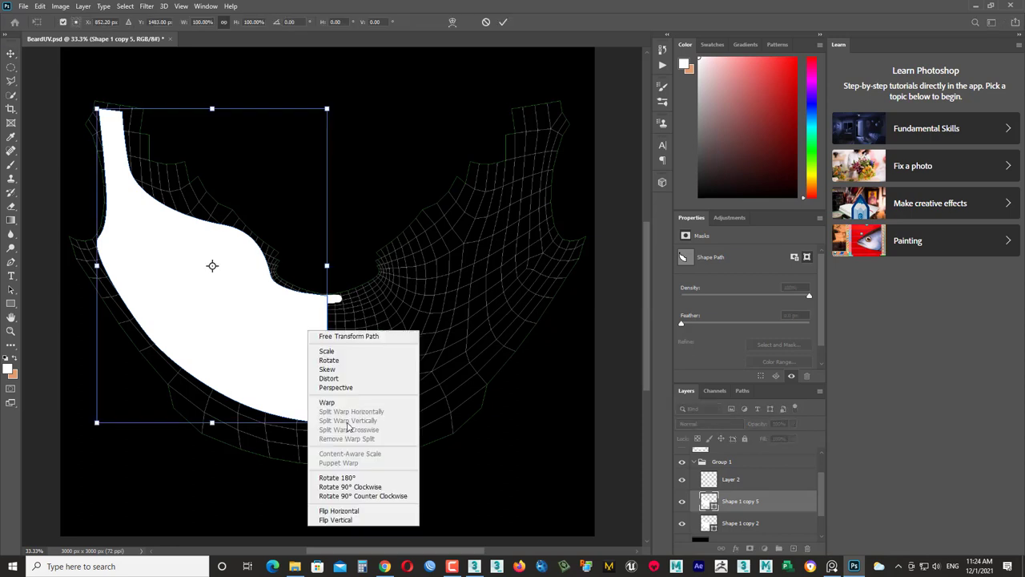
click(336, 511)
drag(457, 264, 447, 386)
key(Return)
- Show the black Layer 1, save the mask as JPEG BeardUV.jpg, then hide Group 1
double_click(683, 502)
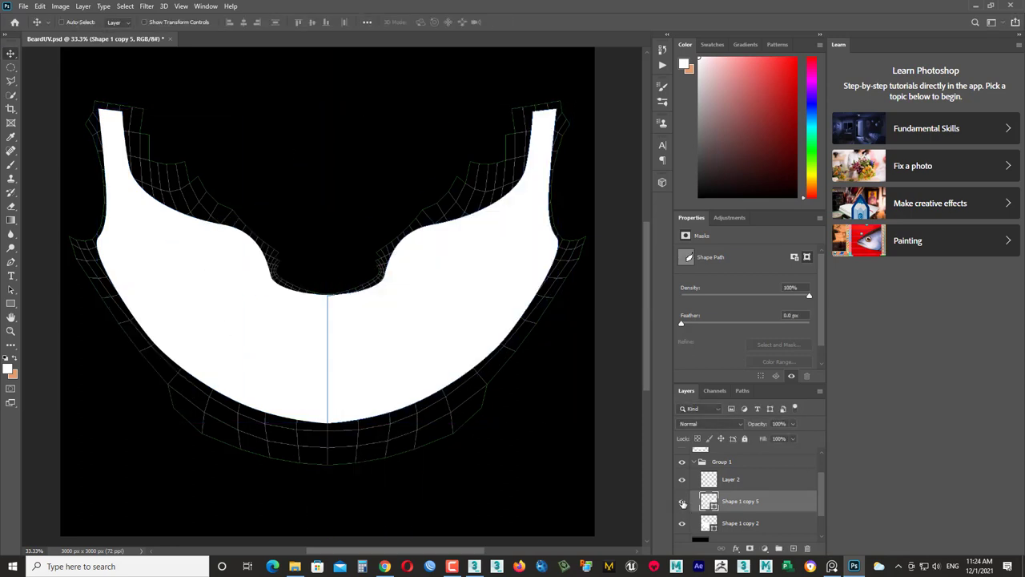
click(683, 523)
key(ctrl+shift+s)
click(240, 182)
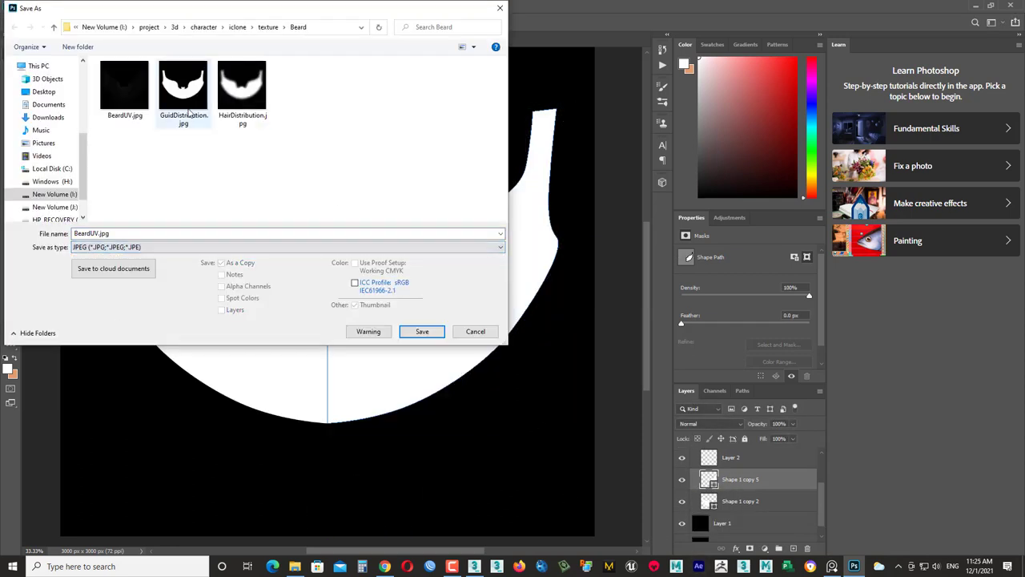
key(Return)
key(Return)
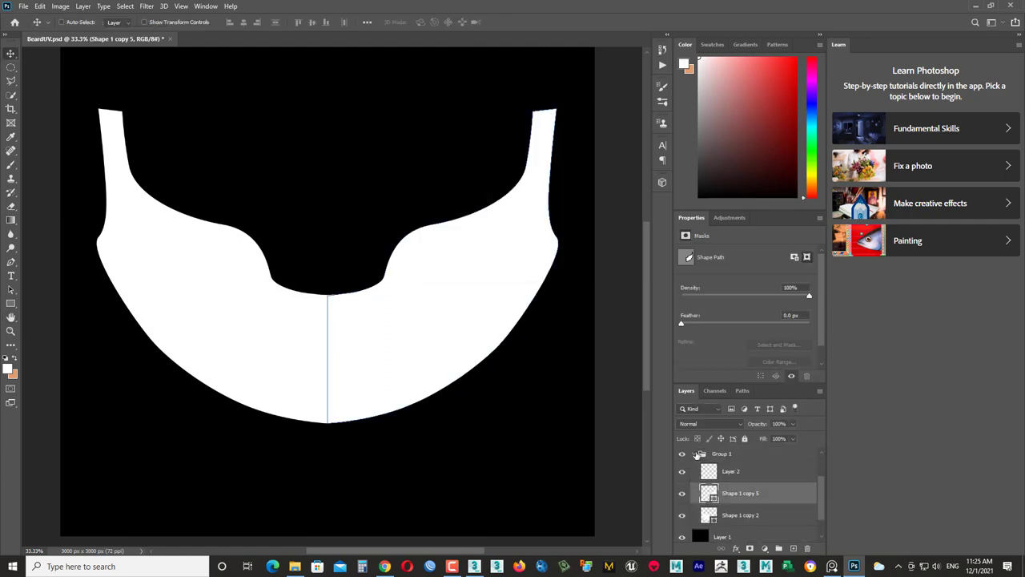
click(682, 453)
- Make Shape 1 copy 4 active and set up vertical-symmetry white painting at 40% opacity
click(682, 480)
click(692, 458)
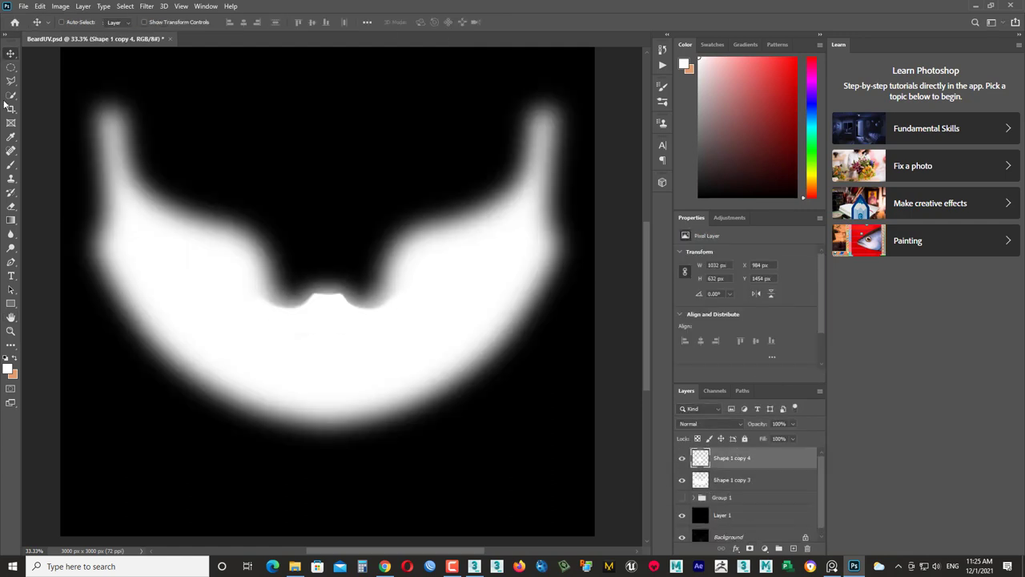
click(482, 22)
click(512, 60)
key(Return)
key(ctrl+1)
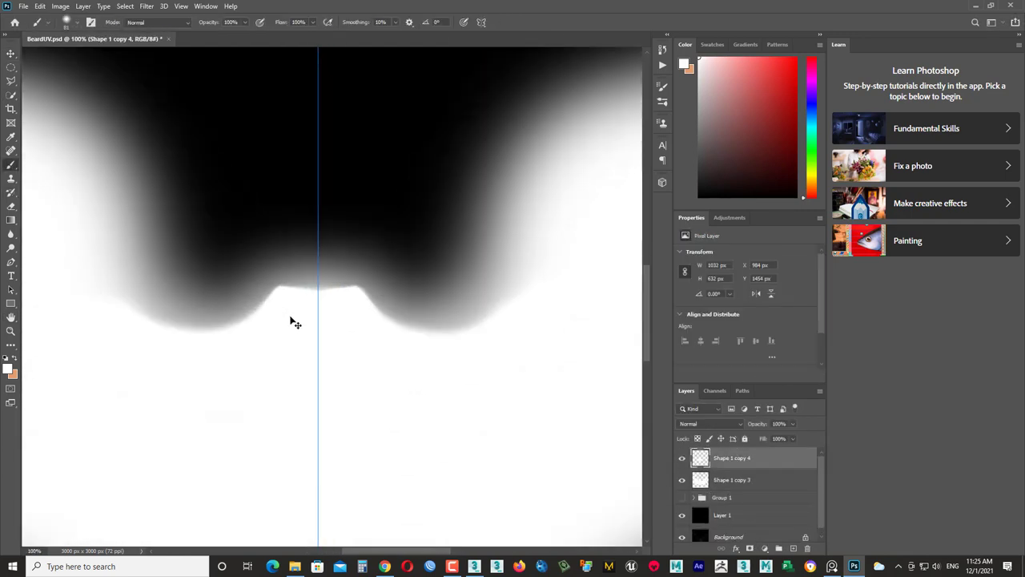
right_click(294, 367)
click(231, 21)
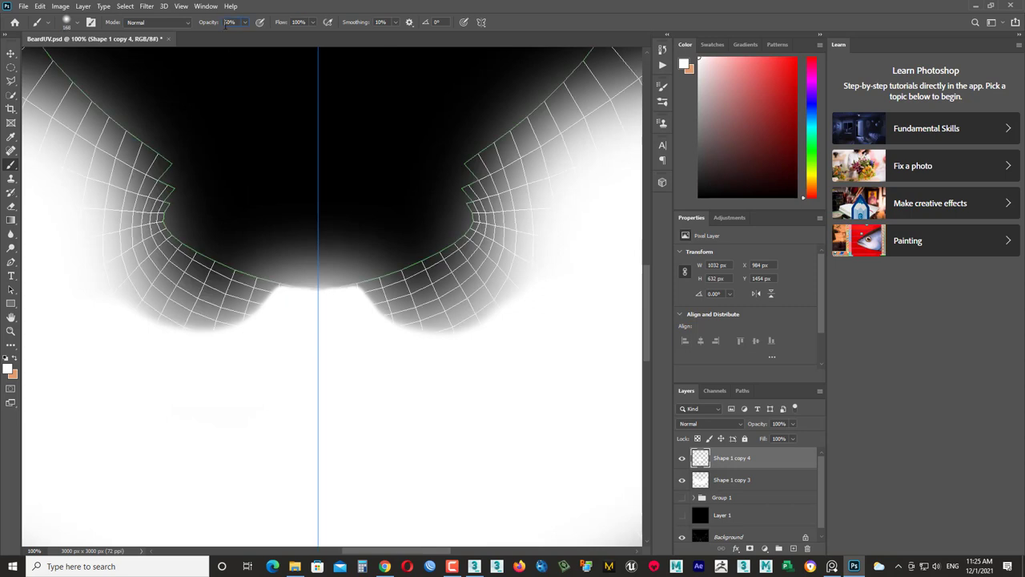
- Paint white along the dark mouth area's lower edge on both sides, comparing with undo/redo
mouse_move(276, 327)
mouse_down()
mouse_move(238, 339)
mouse_move(83, 225)
mouse_move(90, 316)
mouse_up()
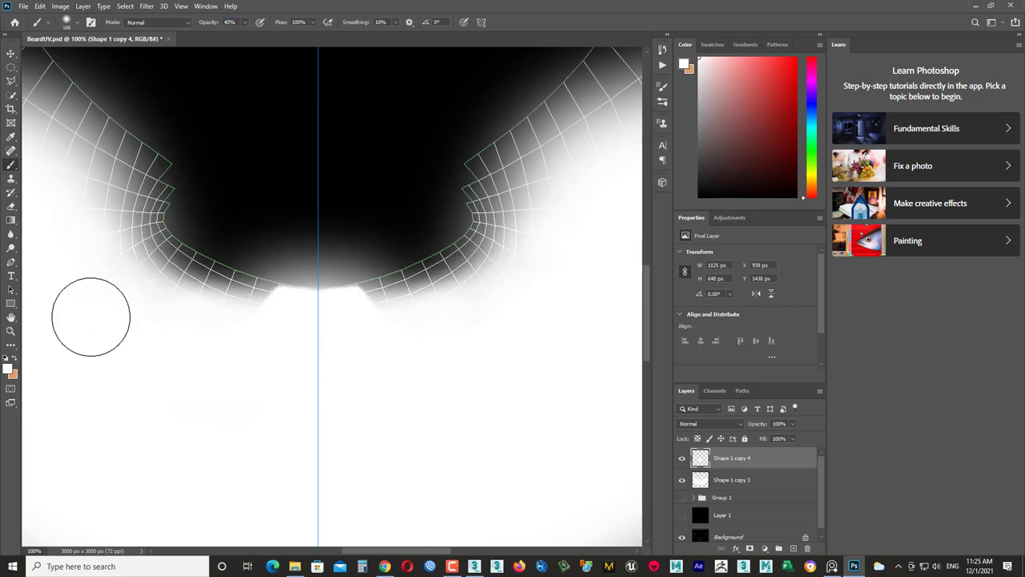
drag(401, 277, 525, 256)
key(ctrl+z)
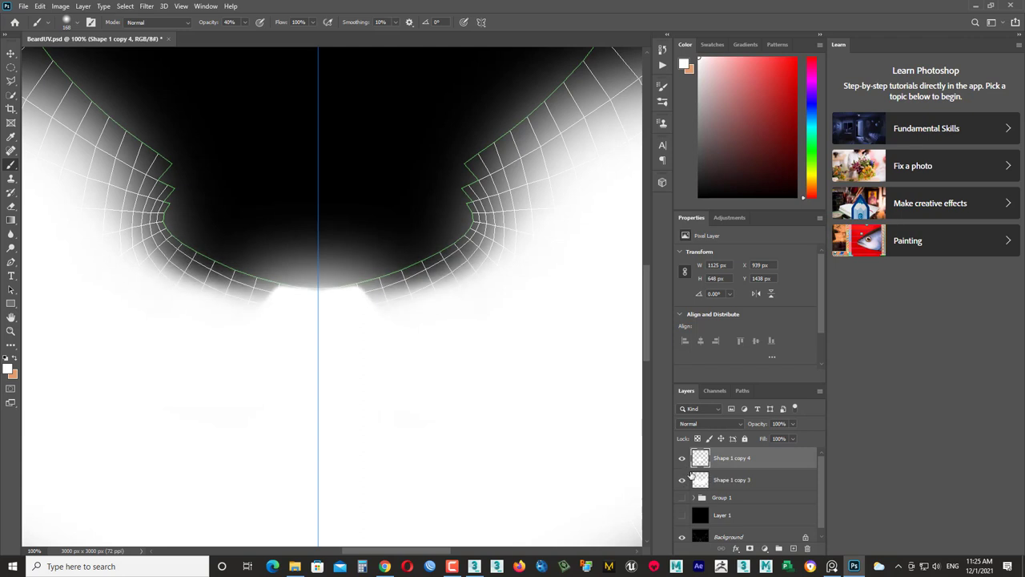
key(ctrl+z)
key(ctrl+z)
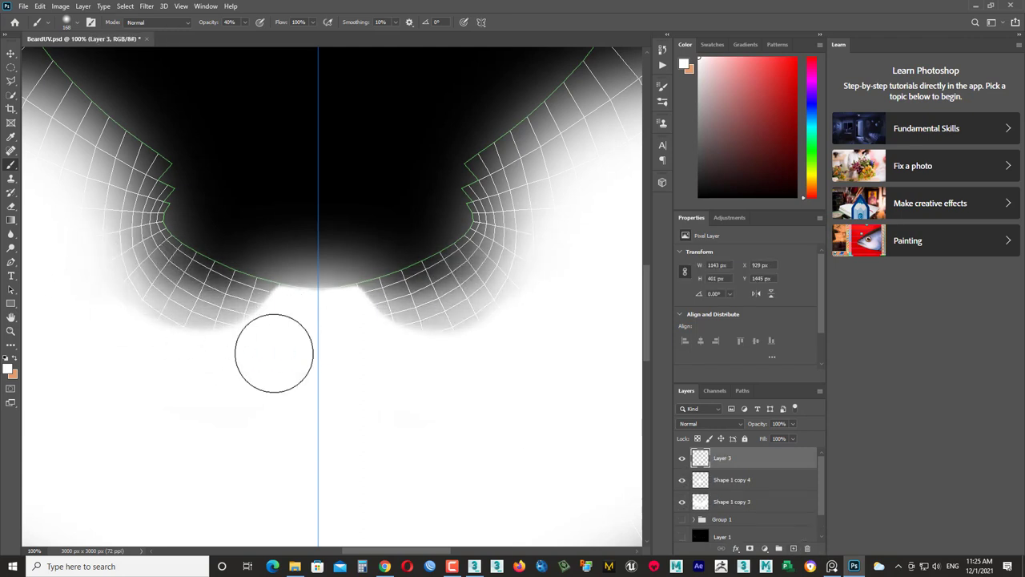
key(ctrl+shift+z)
key(ctrl+shift+z)
key(ctrl+z)
key(ctrl+z)
key(ctrl+shift+z)
key(ctrl+shift+z)
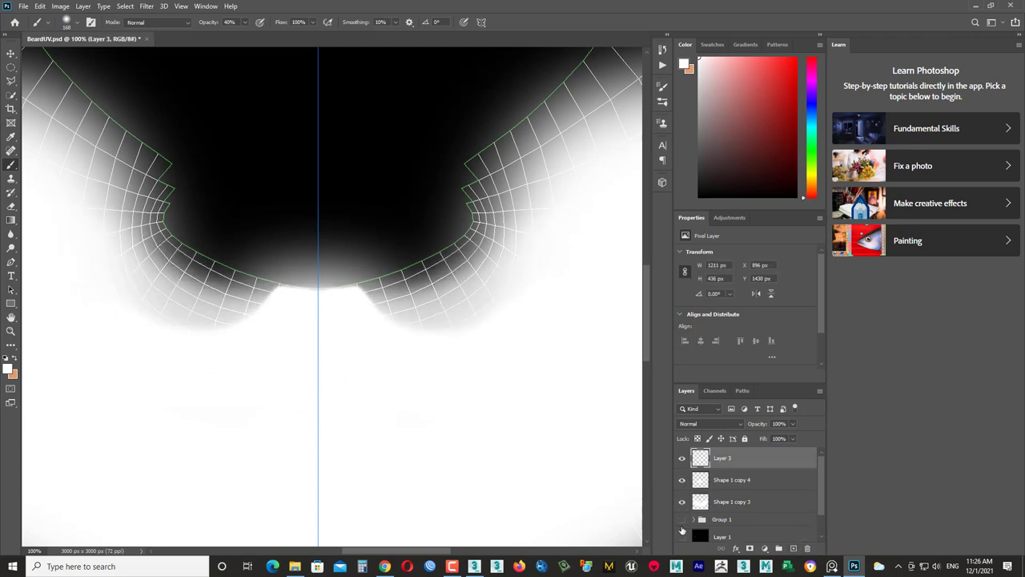
- Hide the UV grid, overwrite the JPEG mask file, and return to 3ds Max
click(681, 532)
key(ctrl+shift+s)
click(160, 323)
click(360, 329)
click(534, 284)
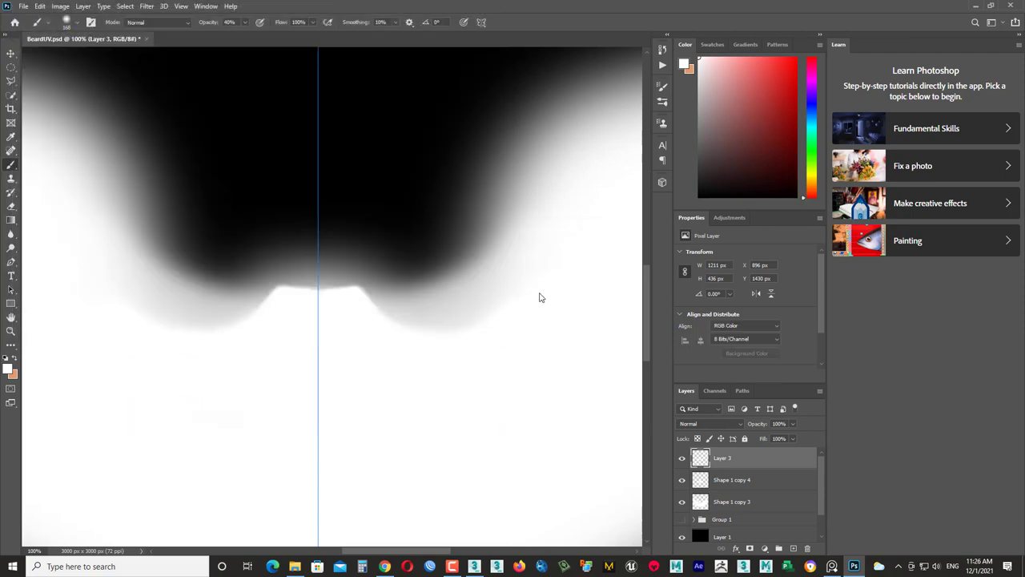
click(474, 567)
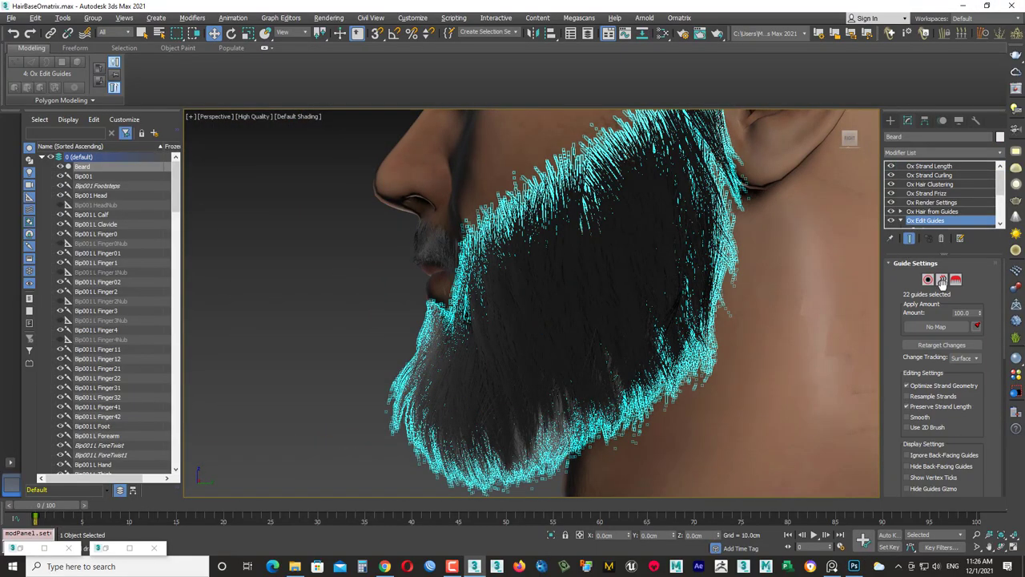
- Enter Brush mode on the beard guides and pick the Comb brush
click(956, 280)
mouse_move(480, 361)
alt+middle_down()
mouse_move(371, 345)
mouse_move(613, 379)
mouse_move(849, 353)
alt+middle_up()
mouse_move(625, 425)
alt+middle_down()
mouse_move(489, 345)
mouse_move(508, 411)
mouse_move(423, 414)
mouse_move(527, 397)
mouse_move(481, 377)
mouse_move(512, 344)
mouse_move(481, 264)
mouse_move(521, 344)
mouse_move(652, 169)
alt+middle_up()
scroll(941, 360, down, 5)
click(933, 452)
click(933, 427)
- Comb the guides down over the jaw and chin, orbiting from left to right profile
key(2)
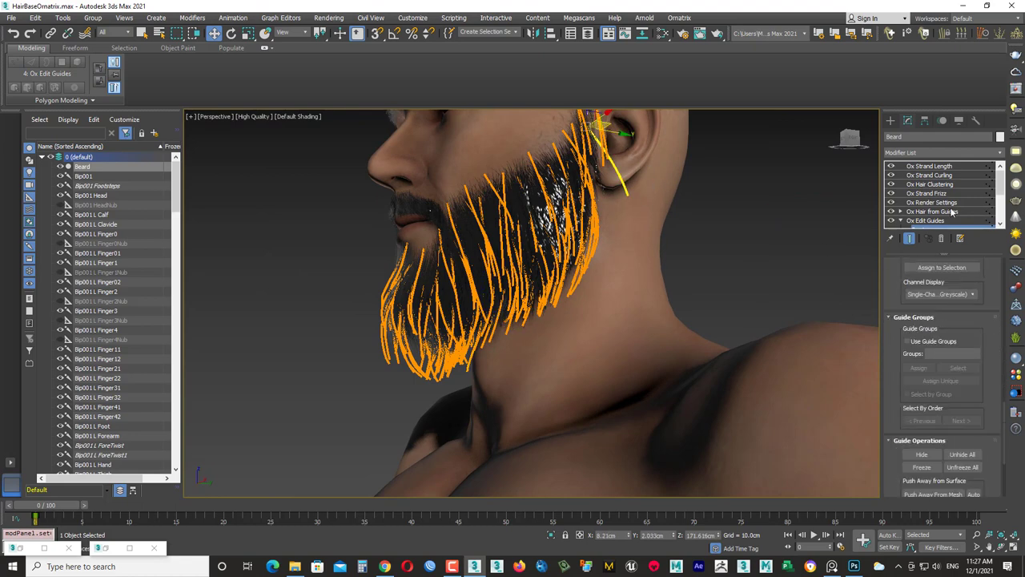
key(3)
alt+middle_drag(642, 195, 551, 234)
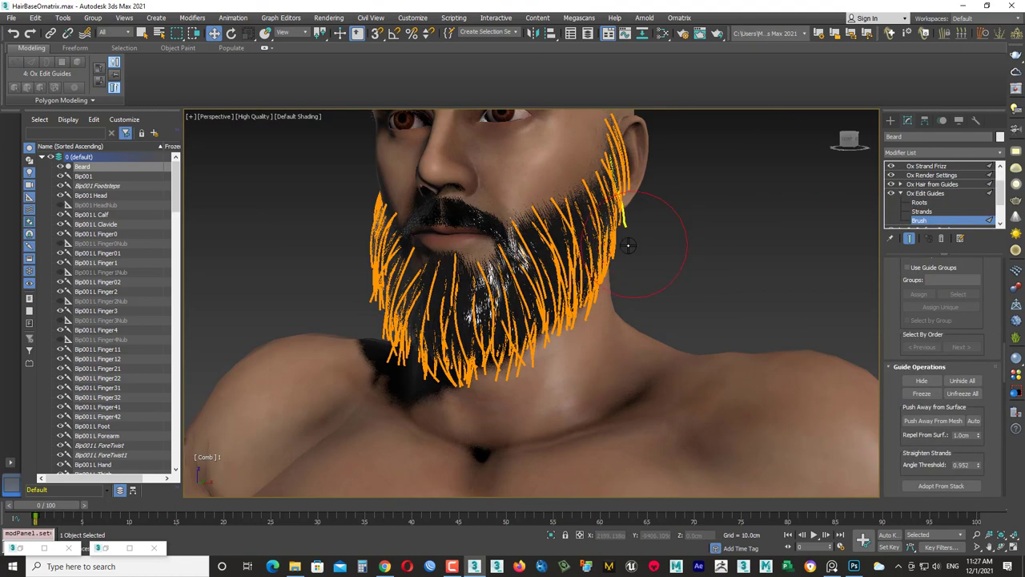
mouse_move(629, 246)
alt+middle_down()
mouse_move(746, 212)
mouse_move(595, 250)
alt+middle_up()
key(2)
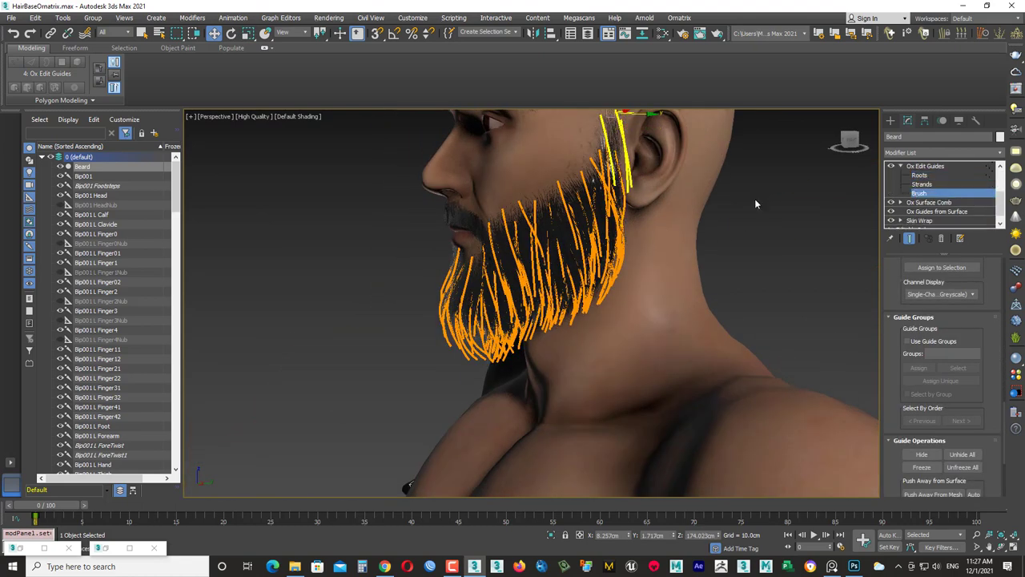
key(3)
mouse_move(755, 204)
alt+middle_down()
mouse_move(686, 206)
mouse_move(829, 269)
alt+middle_up()
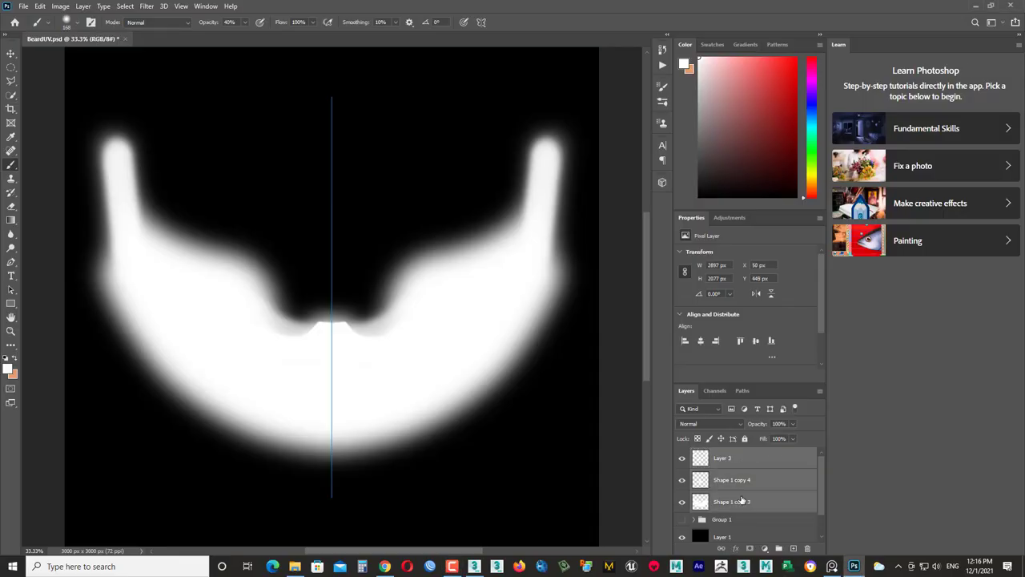
- Duplicate the mask layer group and group the selected layers
key(ctrl+f)
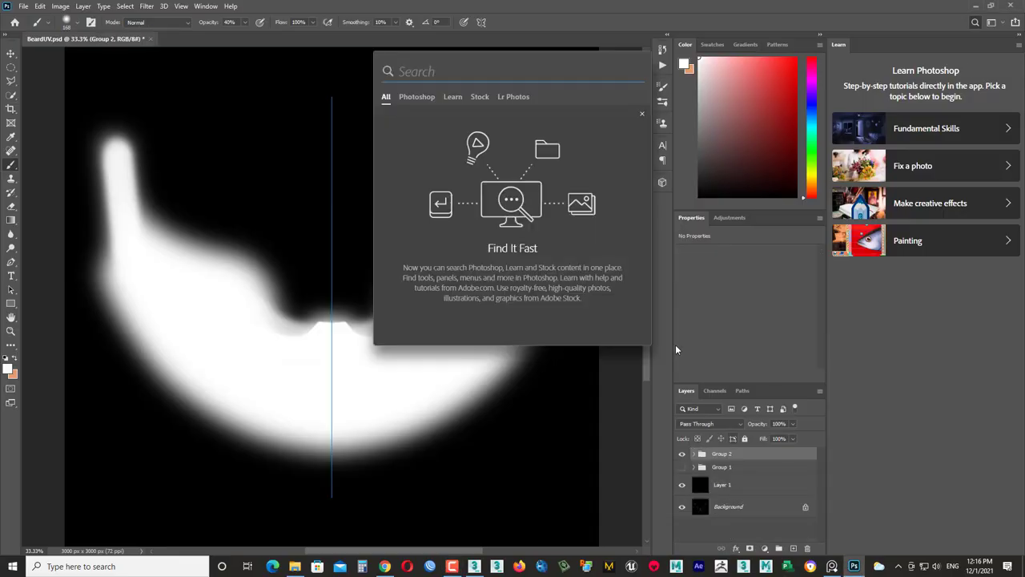
key(Escape)
key(v)
key(ctrl+g)
key(ctrl+j)
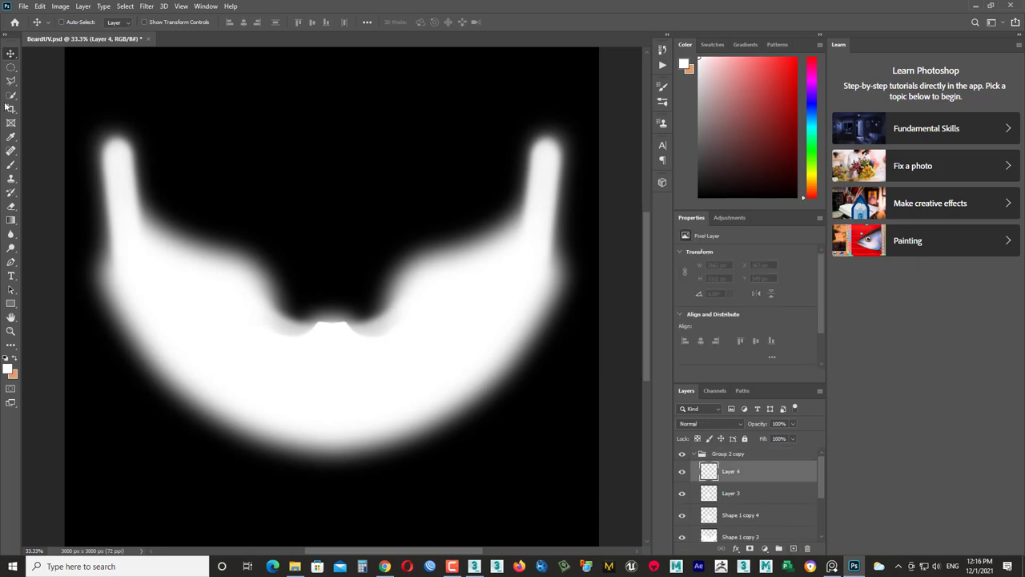
- Switch to the brush and choose black as the paint colour
click(11, 164)
right_click(535, 287)
scroll(809, 504, down, 3)
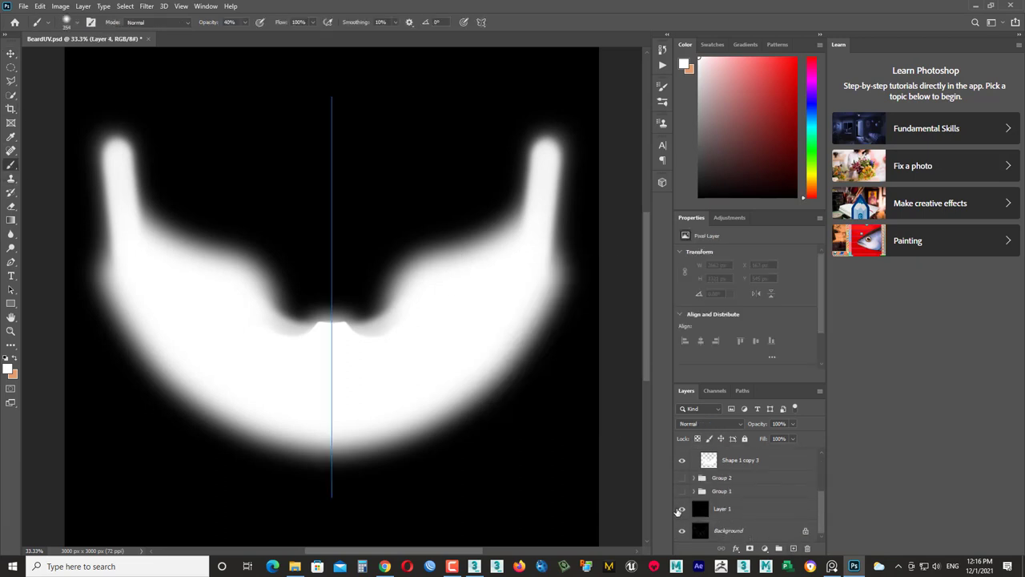
right_click(429, 267)
key(Escape)
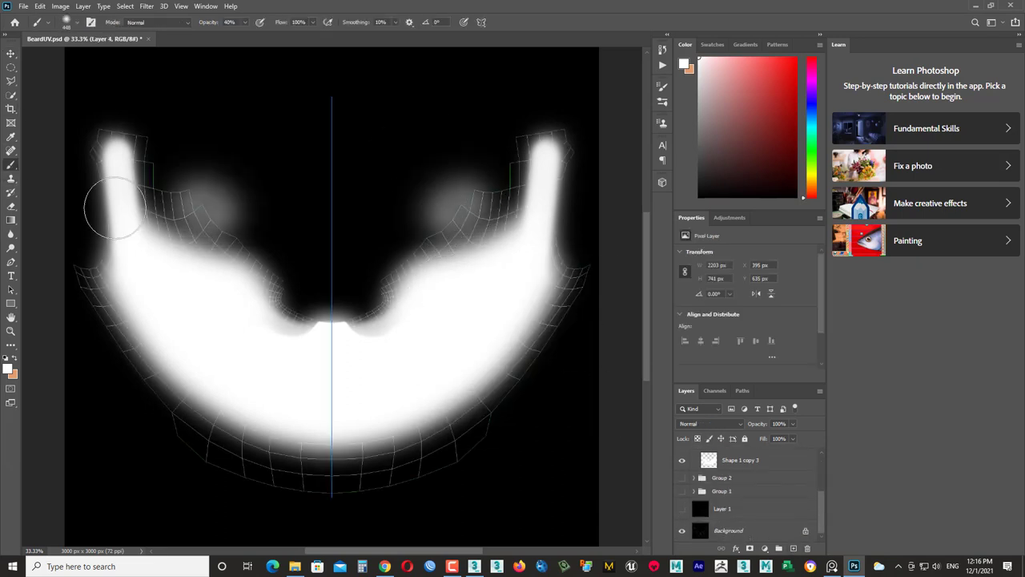
click(8, 367)
click(144, 504)
click(325, 362)
- Paint black over both sides of the mouth notch with a 700 px brush
drag(384, 269, 249, 280)
right_click(428, 226)
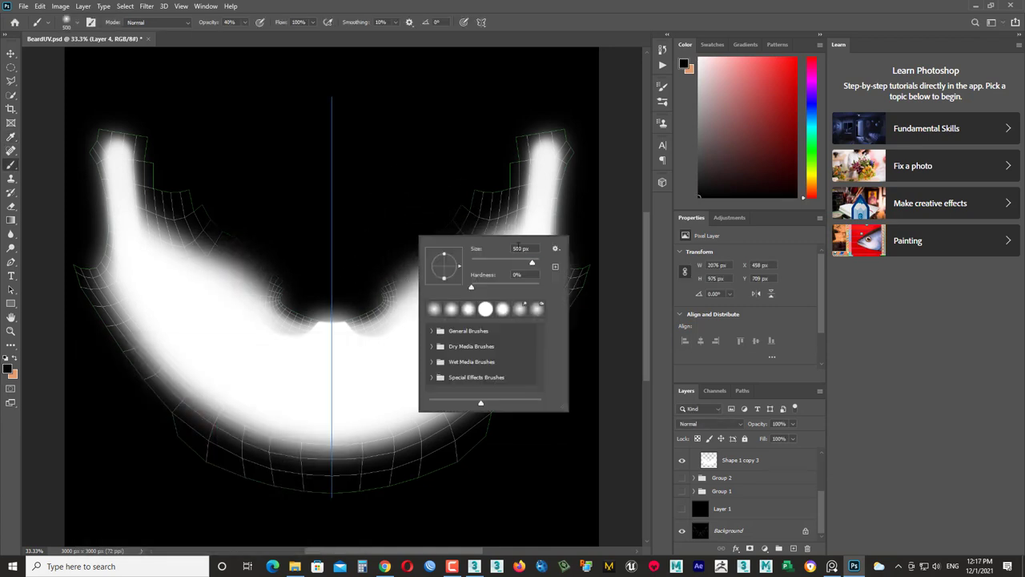
key(Return)
right_click(391, 250)
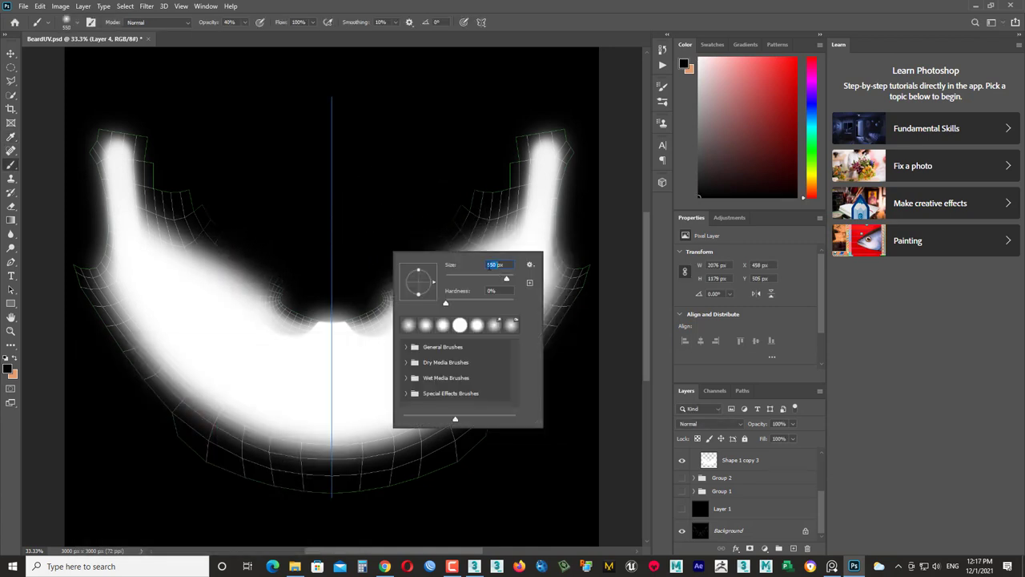
key(Return)
mouse_move(460, 195)
mouse_down()
mouse_move(366, 240)
mouse_move(414, 226)
mouse_up()
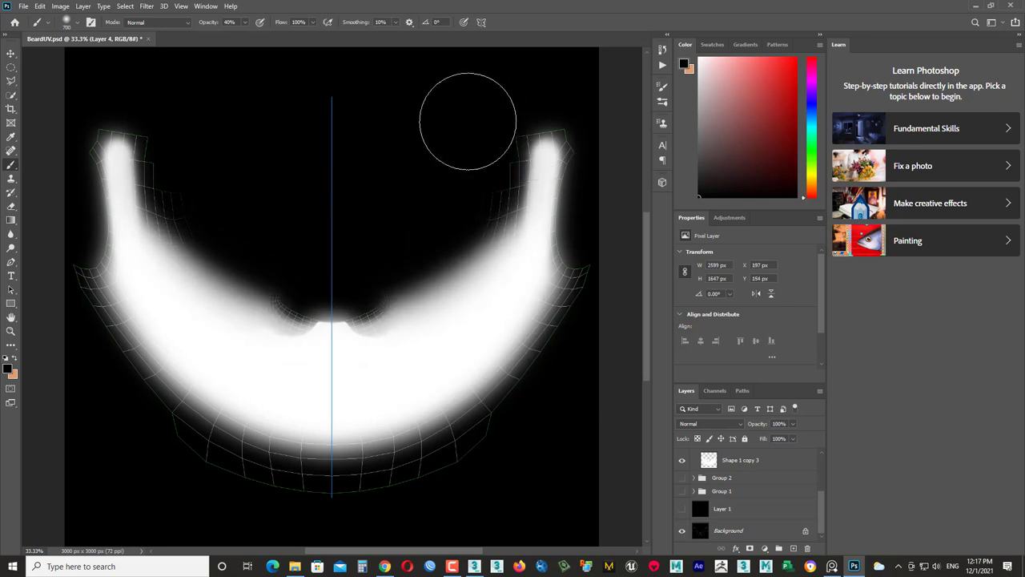
mouse_move(468, 121)
mouse_down()
mouse_move(400, 211)
mouse_move(457, 286)
mouse_move(332, 286)
mouse_move(268, 251)
mouse_move(204, 138)
mouse_up()
- Save the mask as JPEG HairClustering.jpg, accepting the JPEG options
key(ctrl+shift+s)
click(240, 246)
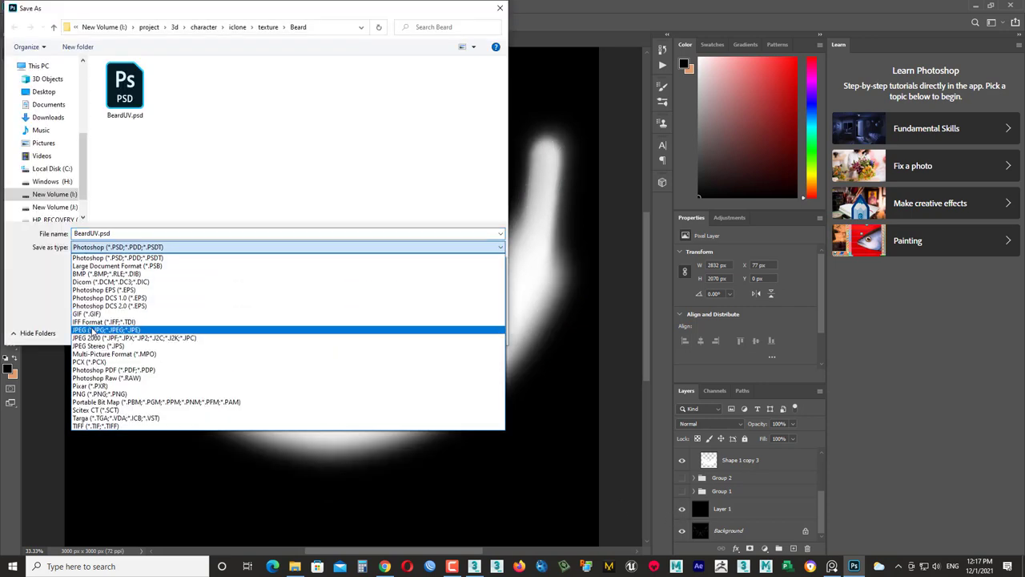
click(120, 327)
text(HairClustering)
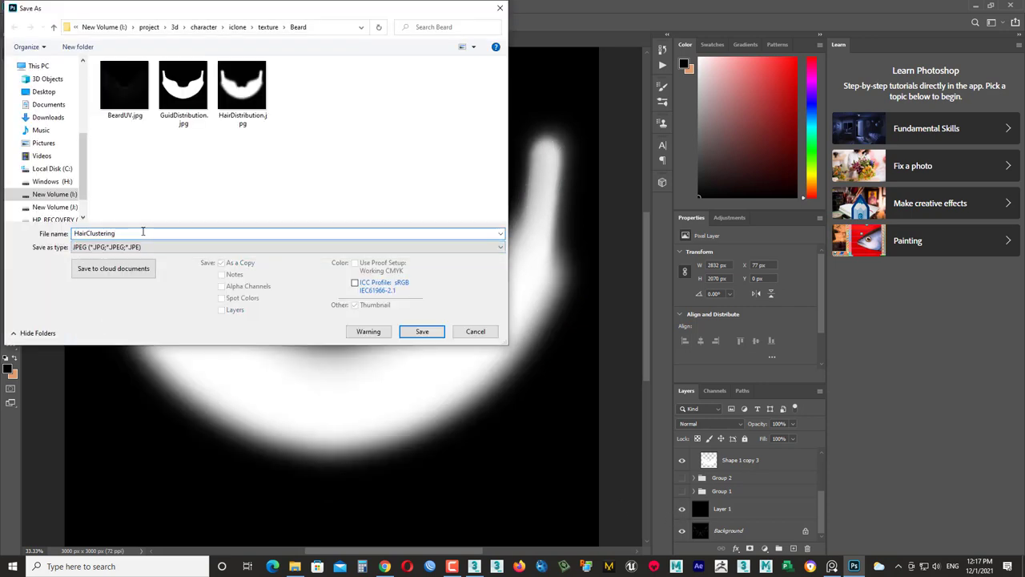
key(Return)
key(Return)
click(474, 566)
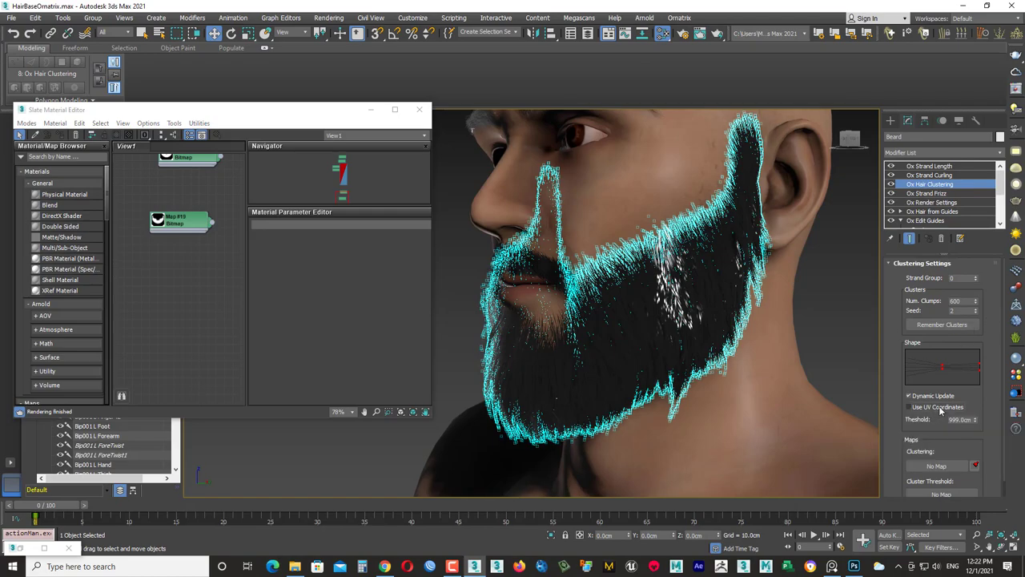
- Enable Use UV Coordinates and connect the hair distribution map to the Clustering slot
click(940, 408)
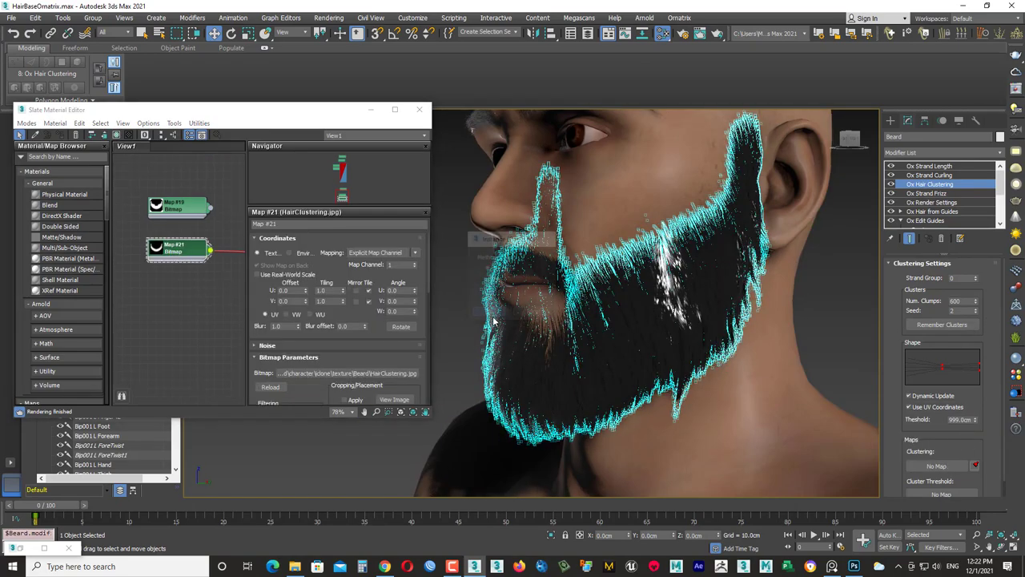
alt+middle_drag(495, 320, 698, 258)
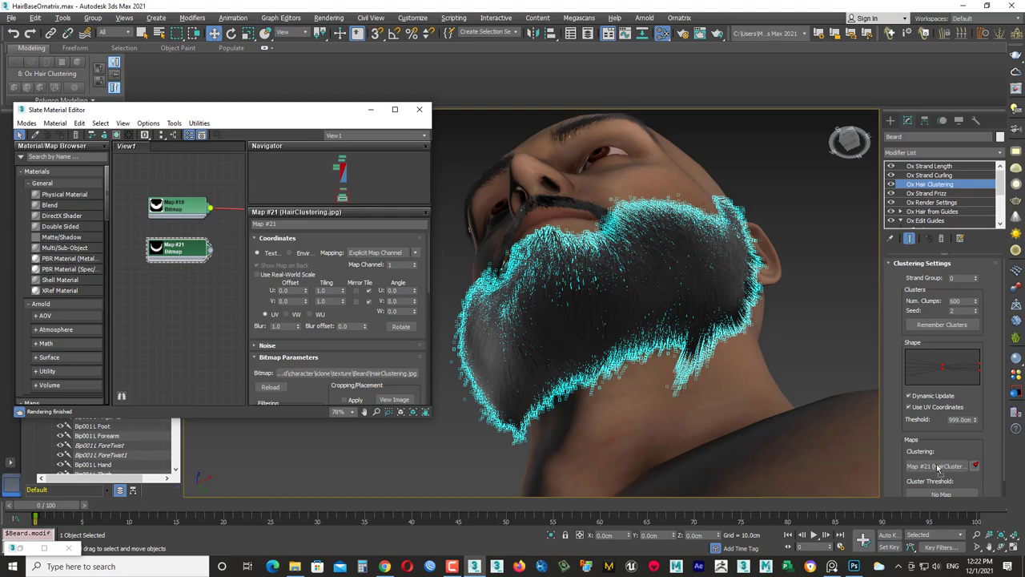
alt+middle_drag(801, 385, 611, 357)
- Copy the HairDistribution map as Map #22 and invert its output
click(190, 211)
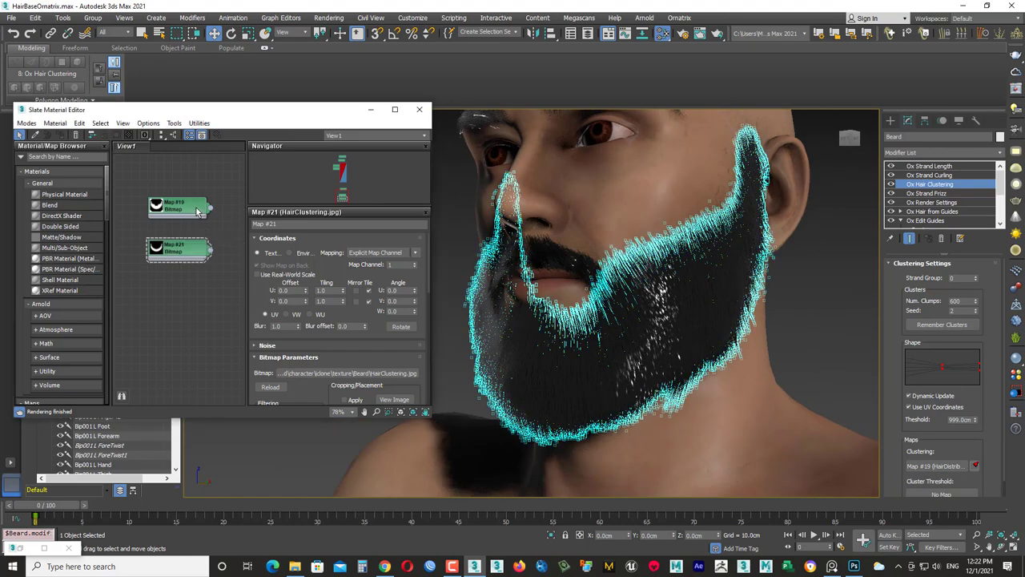
shift+drag(190, 211, 209, 312)
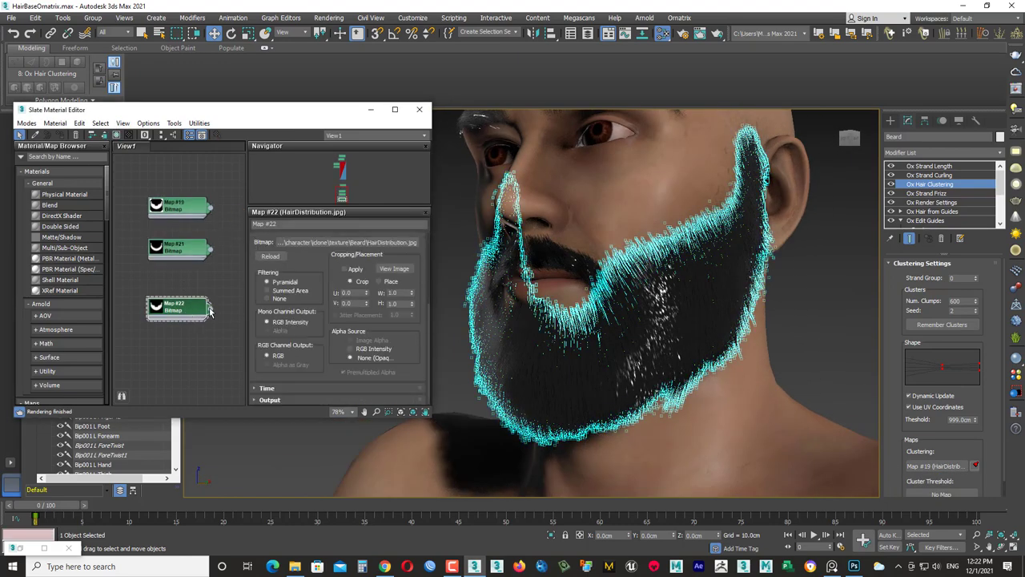
click(280, 397)
click(260, 269)
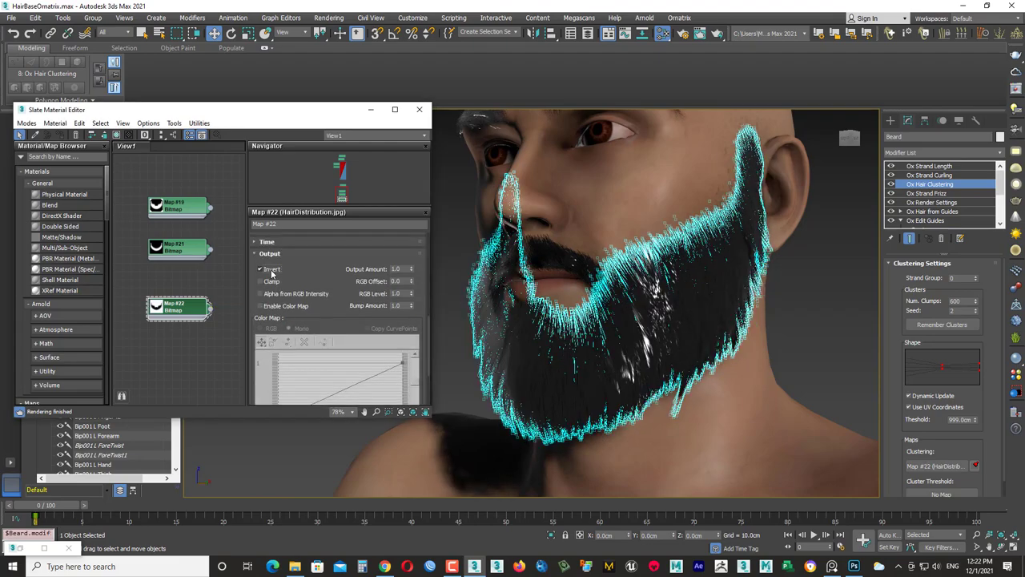
mouse_move(609, 336)
alt+middle_down()
mouse_move(713, 335)
mouse_move(459, 124)
mouse_move(852, 282)
alt+middle_up()
- Select the beard and tone down its Ox Strand Curling, setting Phase to 2.0
click(852, 282)
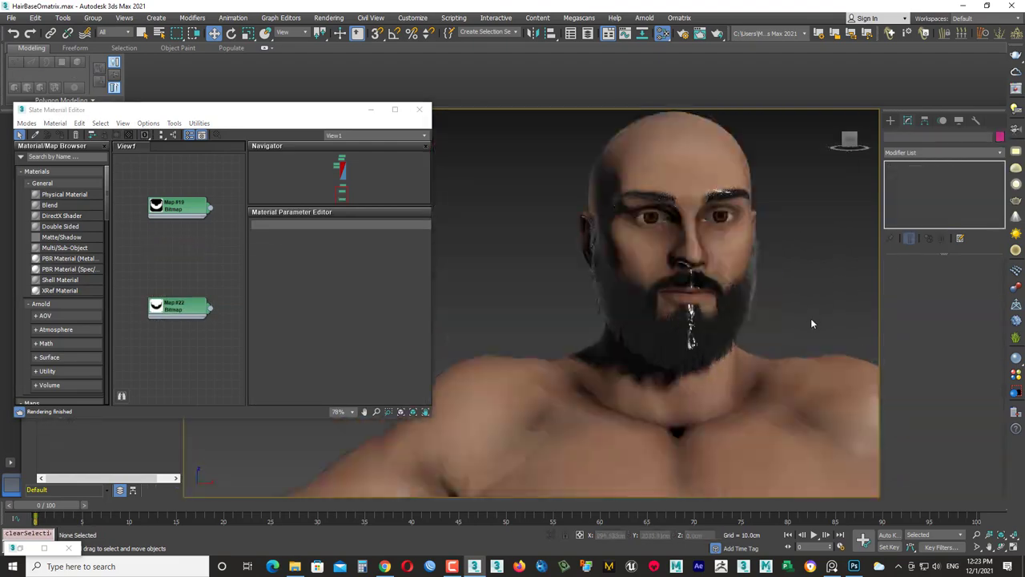
mouse_move(810, 318)
alt+middle_down()
mouse_move(776, 291)
mouse_move(602, 261)
mouse_move(832, 328)
mouse_move(721, 349)
alt+middle_up()
click(722, 348)
scroll(721, 348, up, 2)
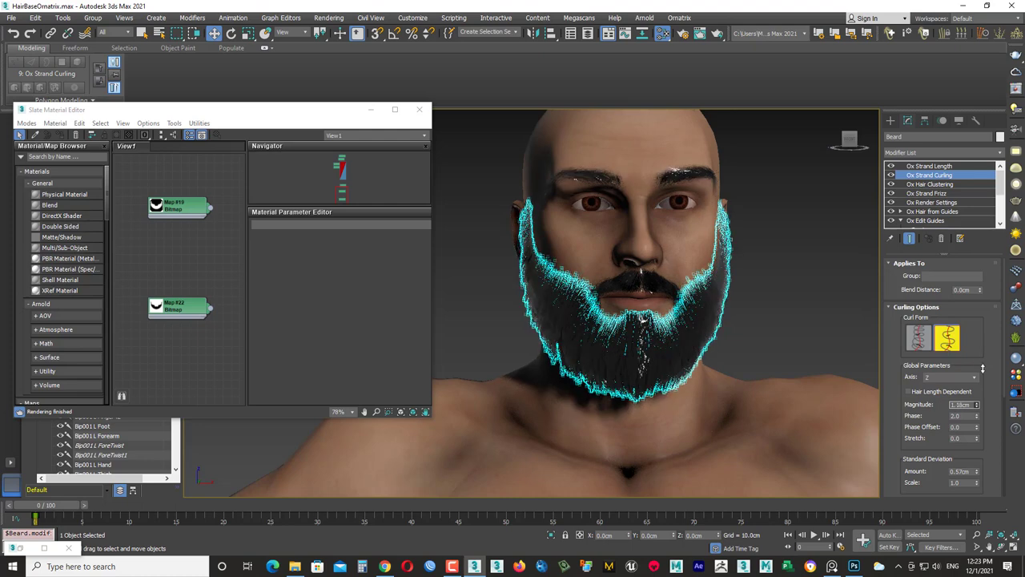
mouse_move(976, 416)
mouse_down()
mouse_move(958, 426)
mouse_move(976, 445)
mouse_up()
scroll(995, 455, down, 2)
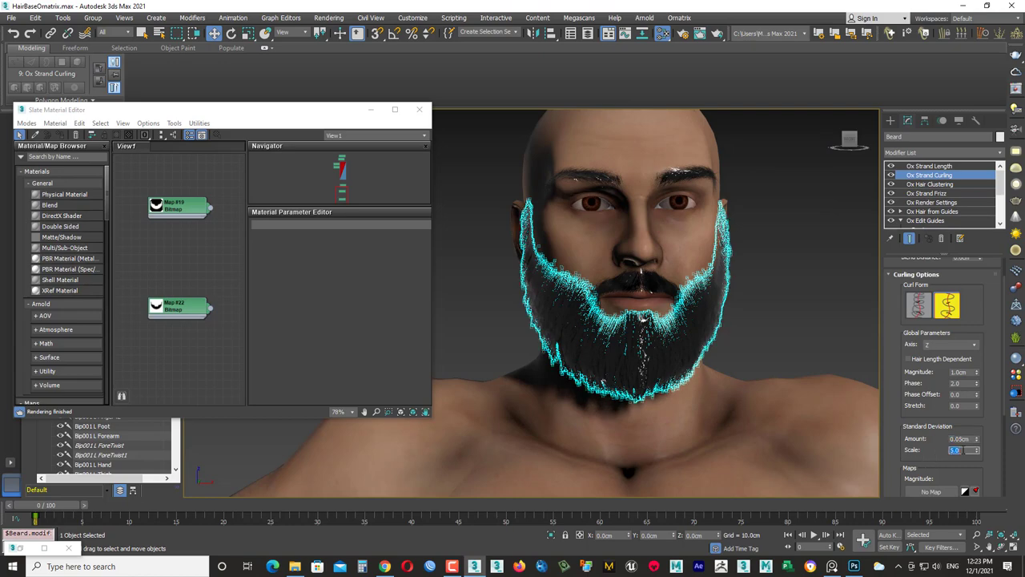
scroll(737, 384, up, 4)
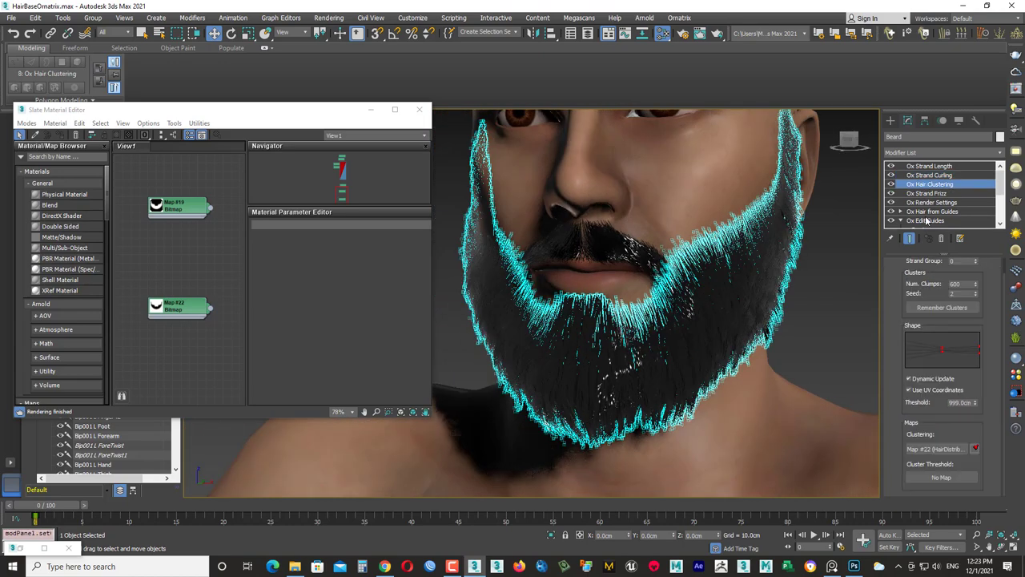
- Regenerate denser beard hair with Ox Hair from Guides View Count 13000, then inspect the neck
click(931, 211)
key(Return)
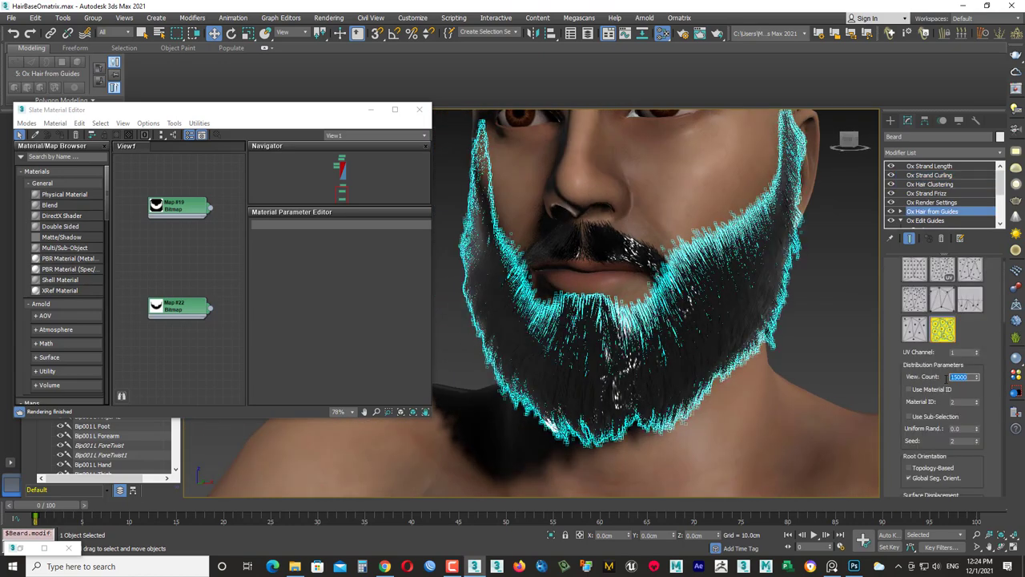
alt+middle_drag(817, 281, 824, 270)
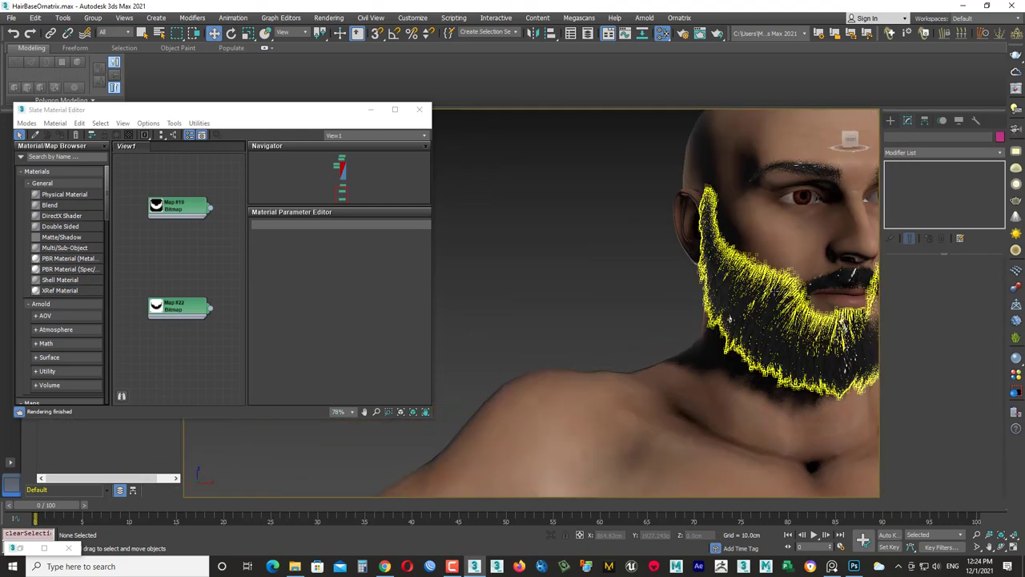
click(823, 270)
scroll(693, 273, up, 2)
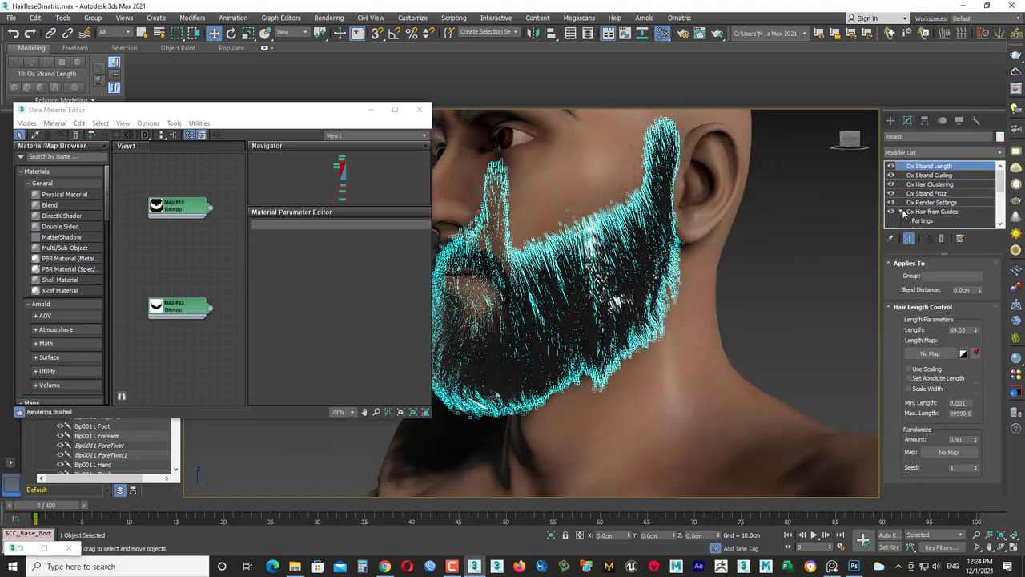
mouse_move(575, 379)
alt+middle_down()
mouse_move(570, 275)
mouse_move(615, 313)
alt+middle_up()
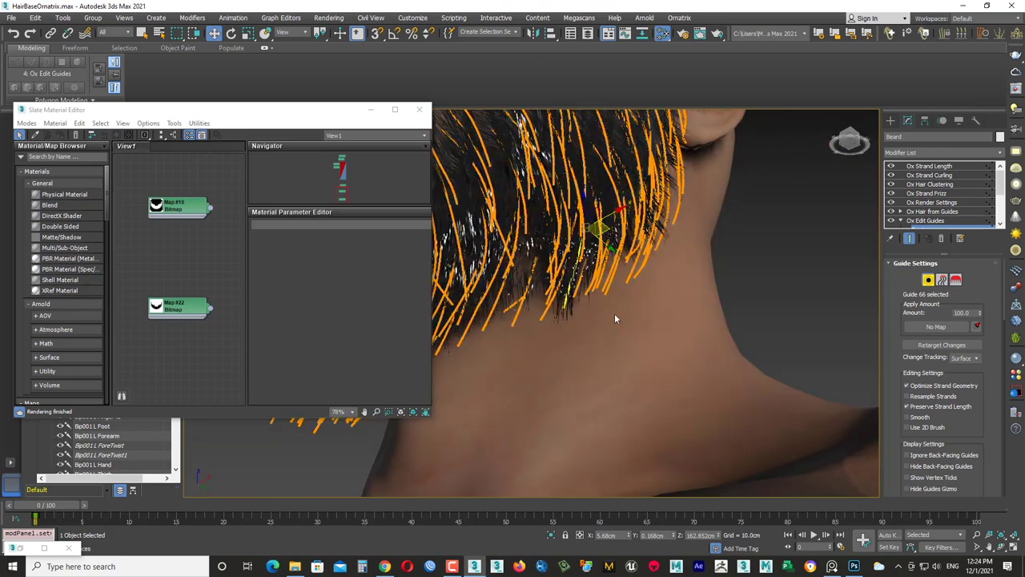
- Toggle guide brushing and review the guide and surface comb settings around the neck
key(3)
scroll(931, 412, down, 3)
scroll(931, 411, down, 3)
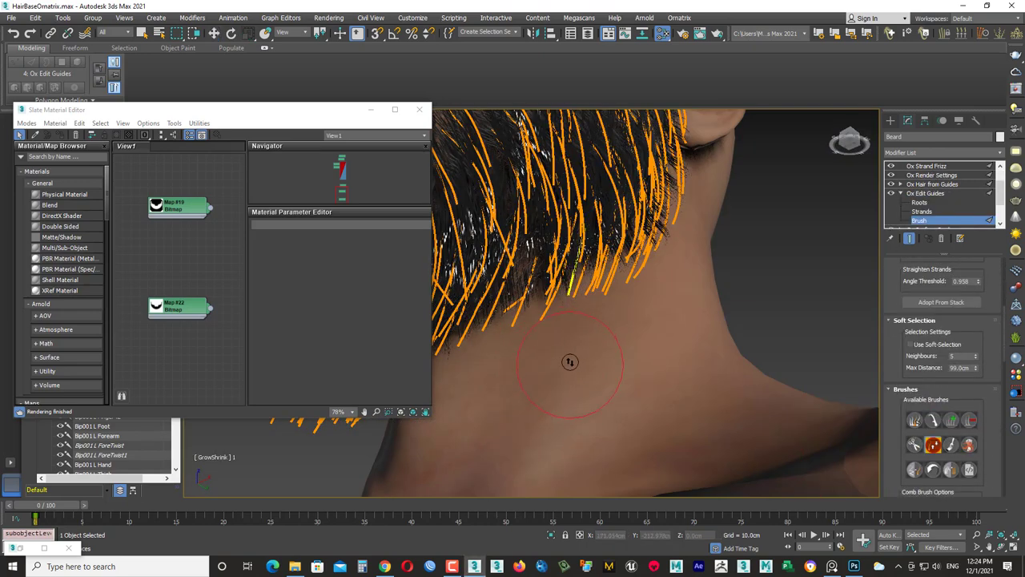
alt+middle_drag(570, 366, 833, 404)
click(988, 194)
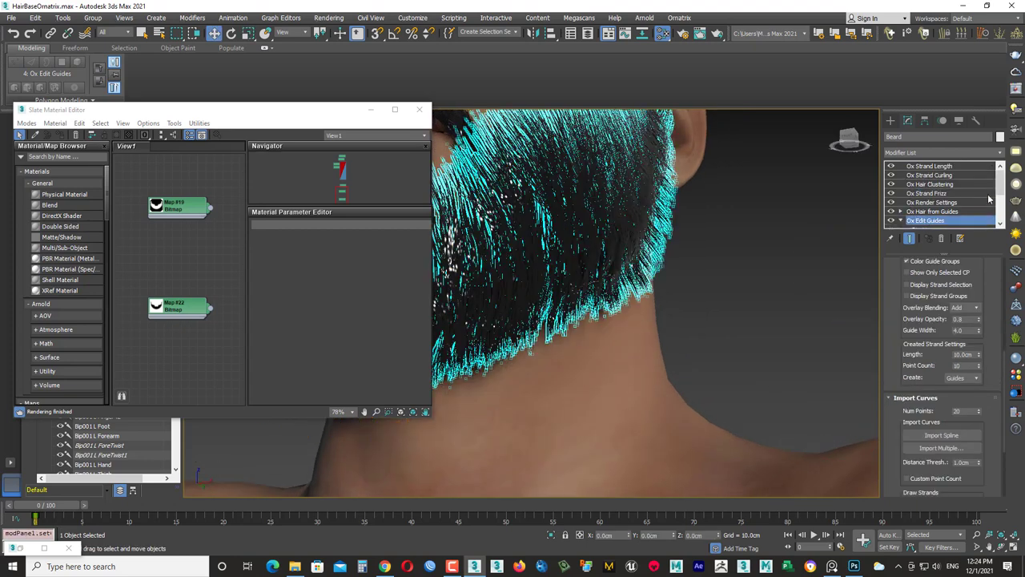
click(931, 222)
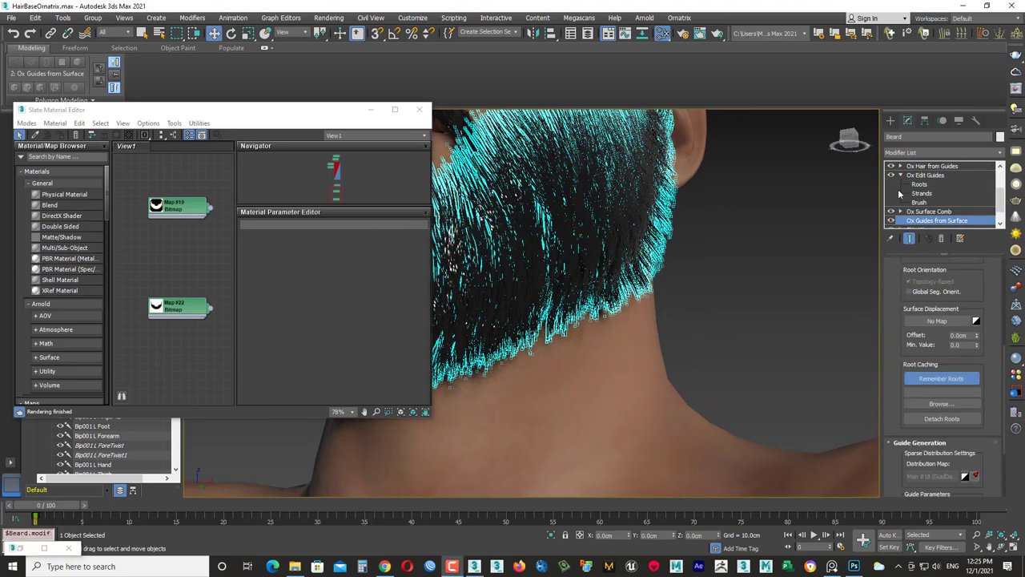
click(930, 210)
mouse_move(652, 240)
alt+middle_down()
mouse_move(620, 286)
mouse_move(696, 273)
mouse_move(860, 277)
alt+middle_up()
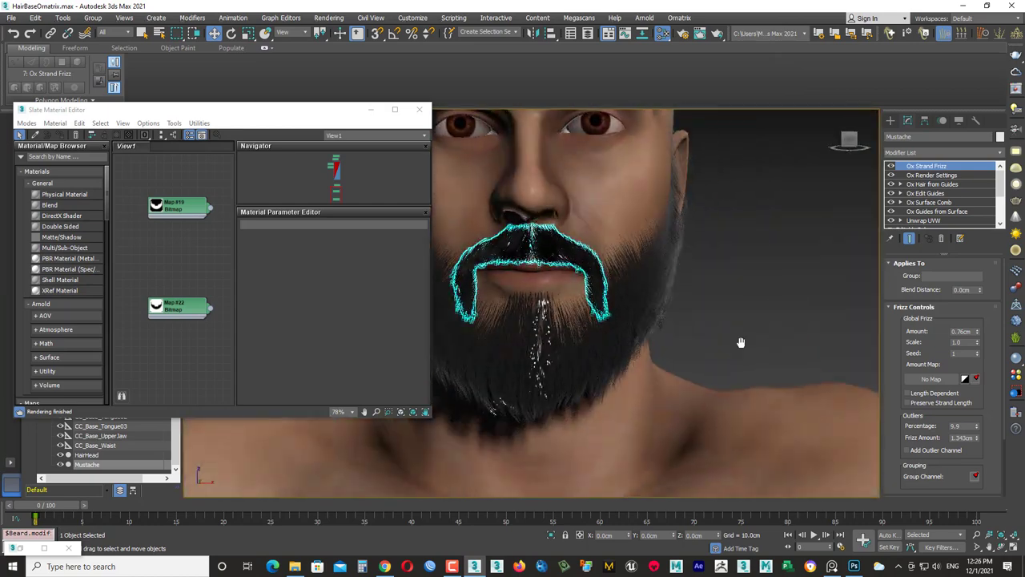
- Open the mustache's HairDistribution.jpg bitmap node and send the file to Photoshop
double_click(171, 262)
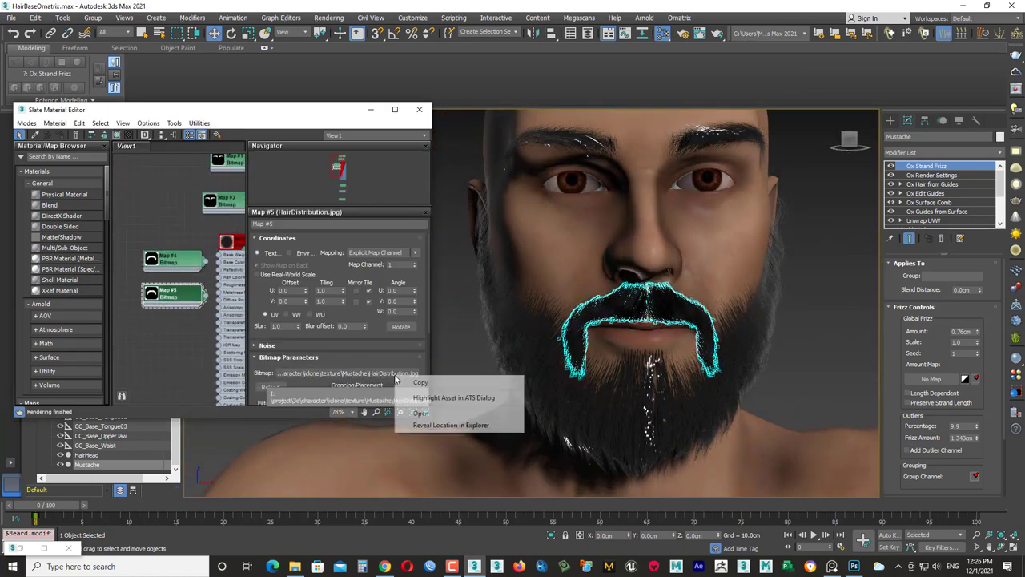
click(366, 371)
right_click(106, 201)
mouse_move(420, 411)
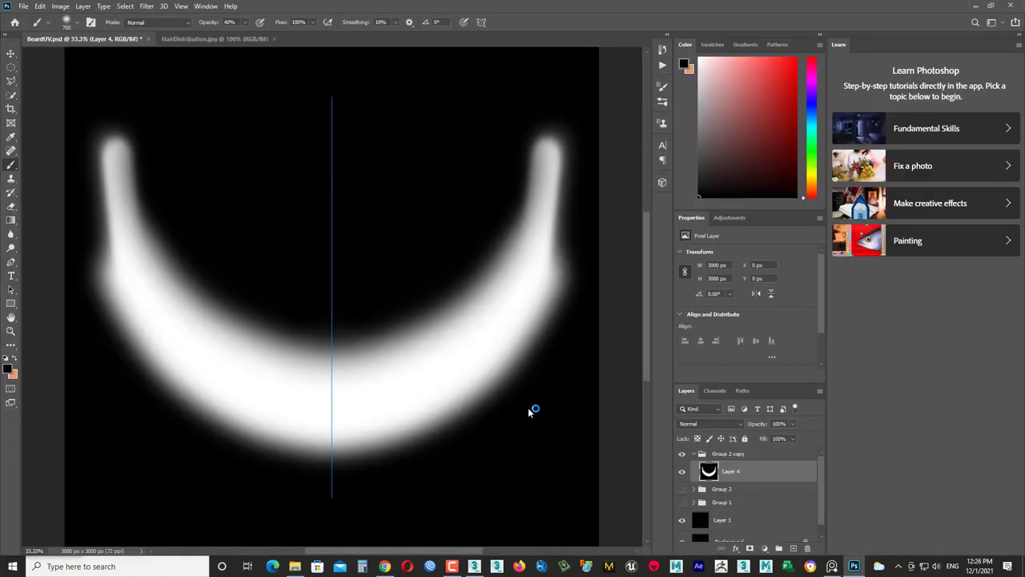
- Open the distribution image in Photoshop with vertical paint symmetry and paint black over the mask
click(480, 22)
click(504, 62)
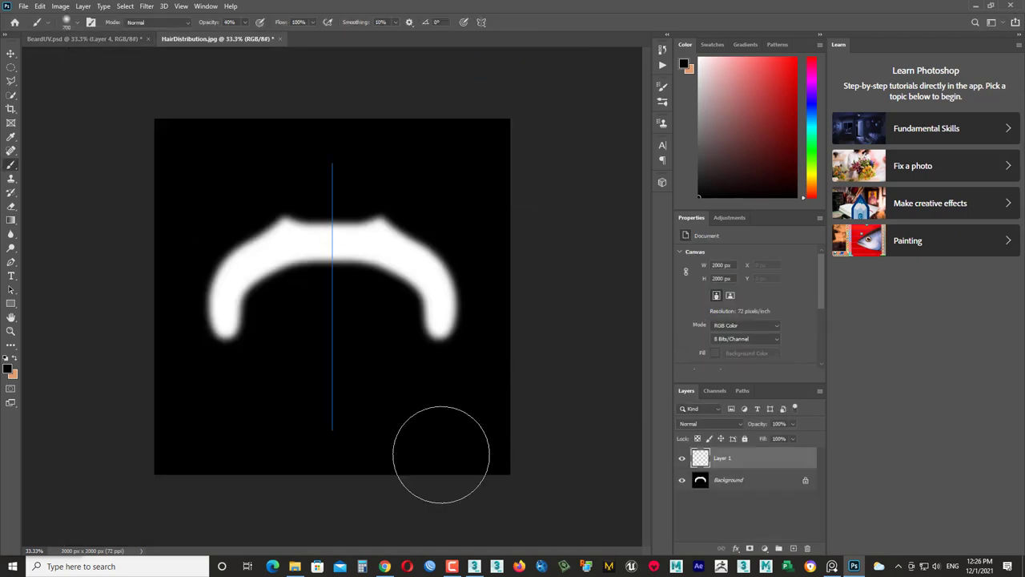
right_click(229, 356)
key(Escape)
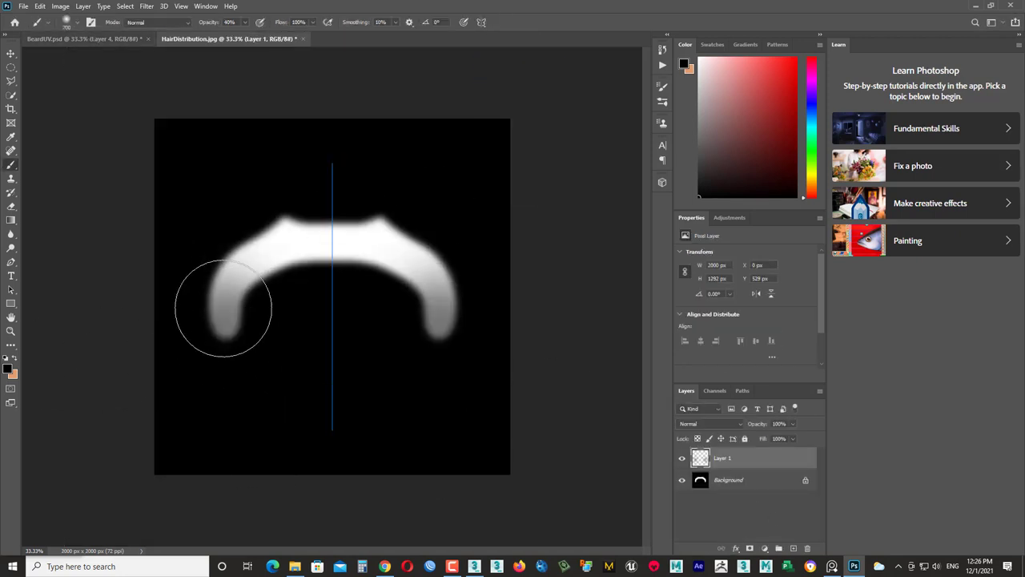
- Set the black paint layer to 60% opacity and save the image as a new JPEG
key(v)
key(6)
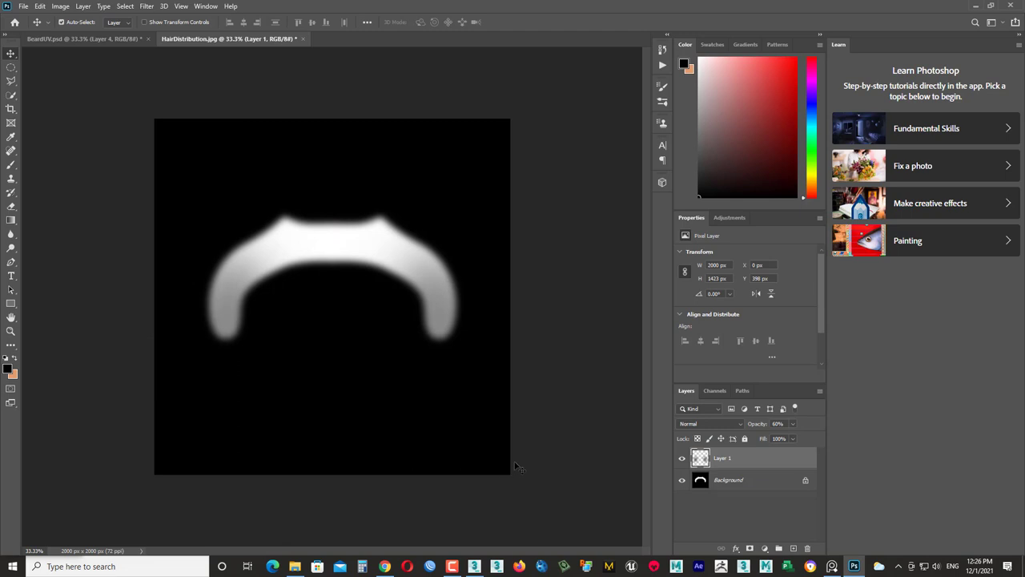
key(ctrl+shift+s)
key(Return)
key(Return)
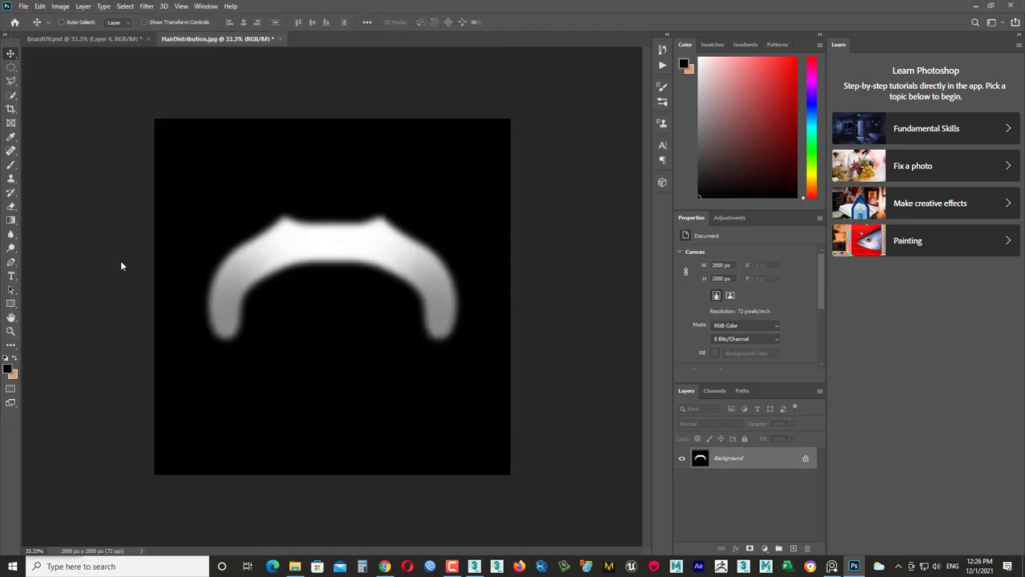